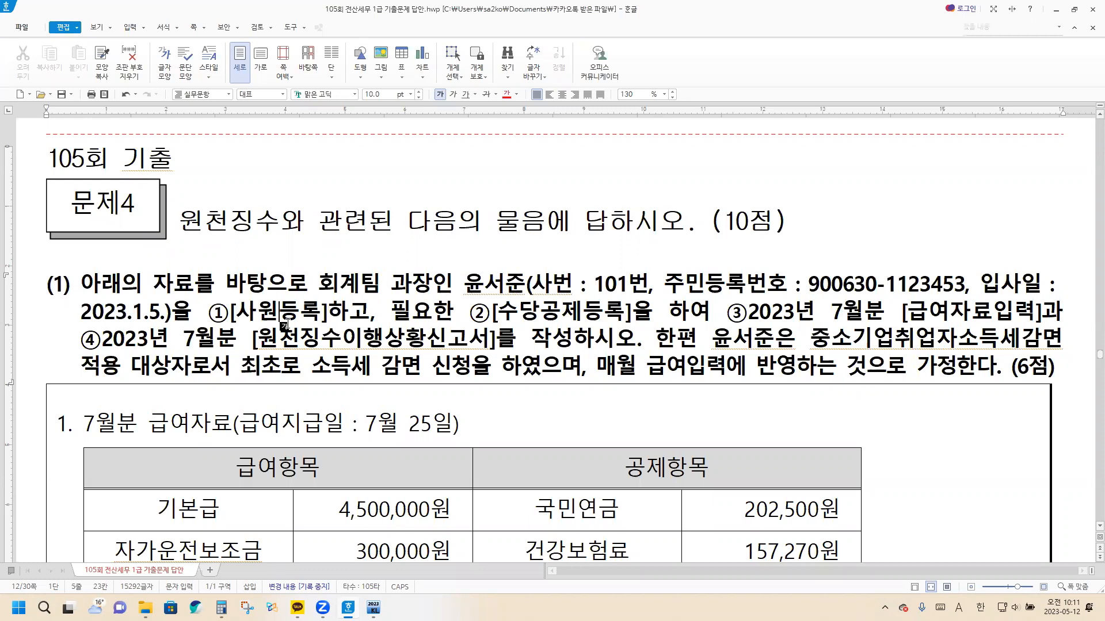
# Color the four numbered task phrases red: [사원등록], [수당공제등록], 2023년 7월분 [급여자료입력], and 2023년 7월분 [원천징수이행상황신고서]를 작성
pyautogui.moveTo(230, 311); pyautogui.dragTo(328, 314)
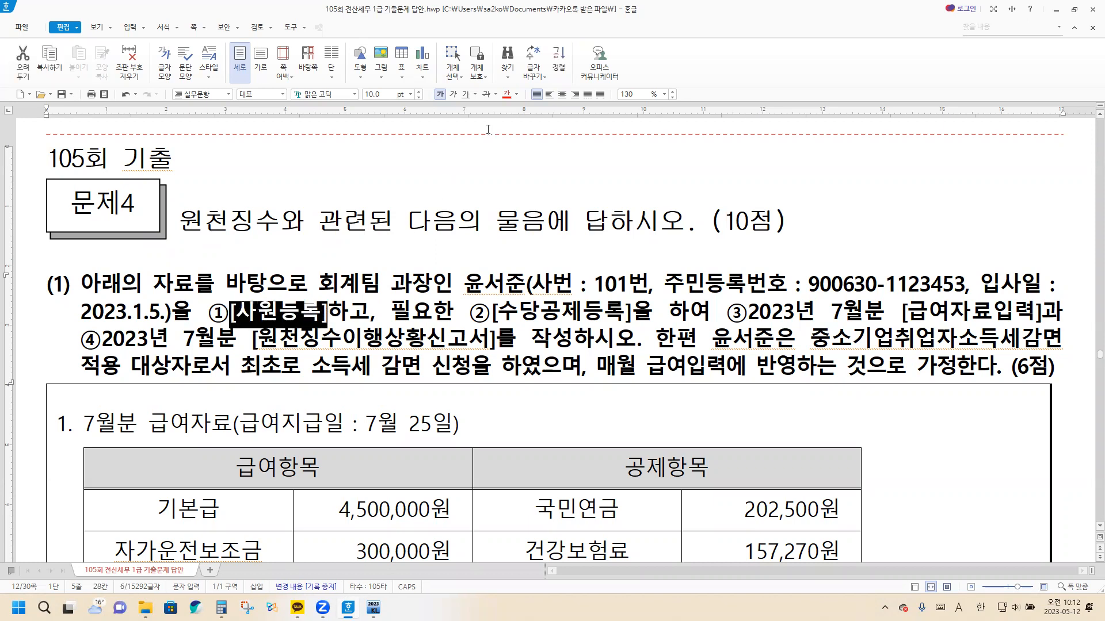
pyautogui.click(506, 99)
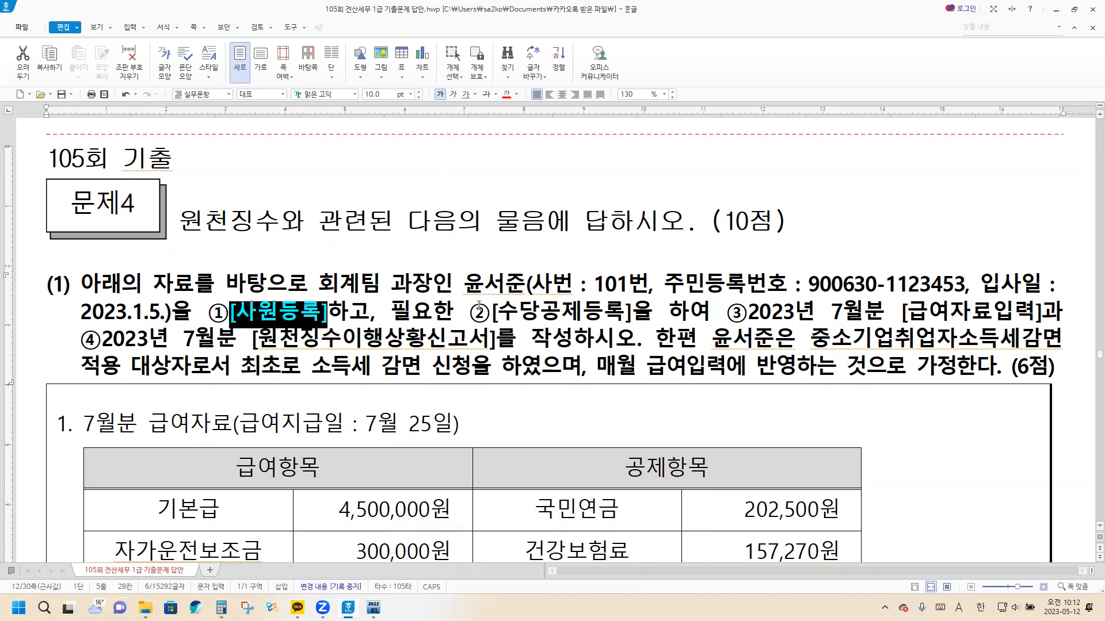
pyautogui.click(493, 312)
pyautogui.moveTo(493, 313); pyautogui.dragTo(632, 315)
pyautogui.click(508, 97)
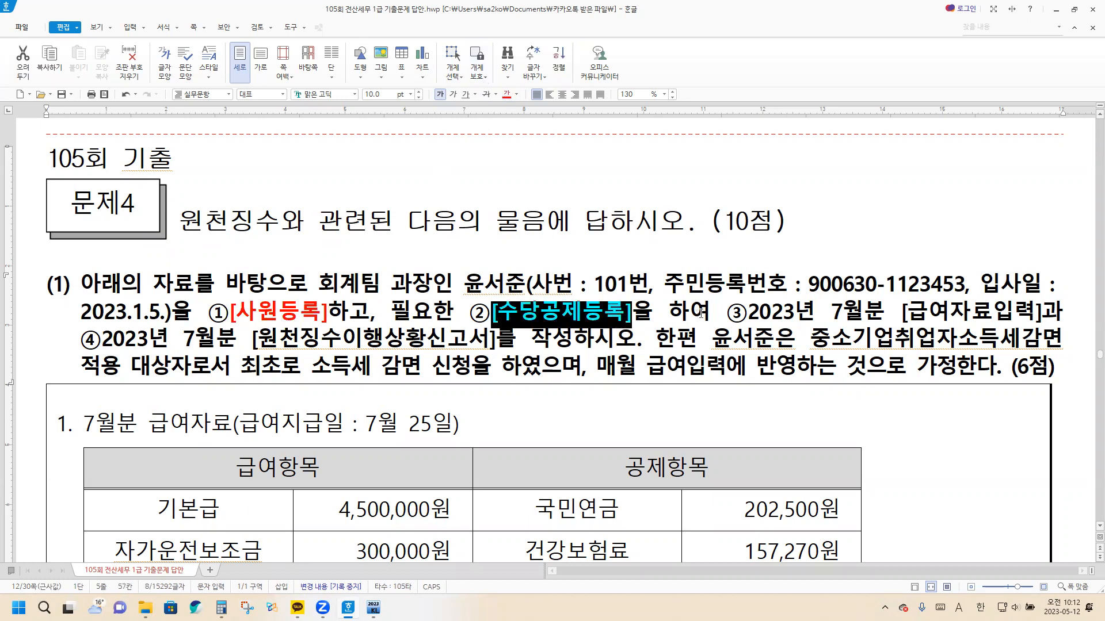
pyautogui.moveTo(748, 314); pyautogui.dragTo(1039, 316)
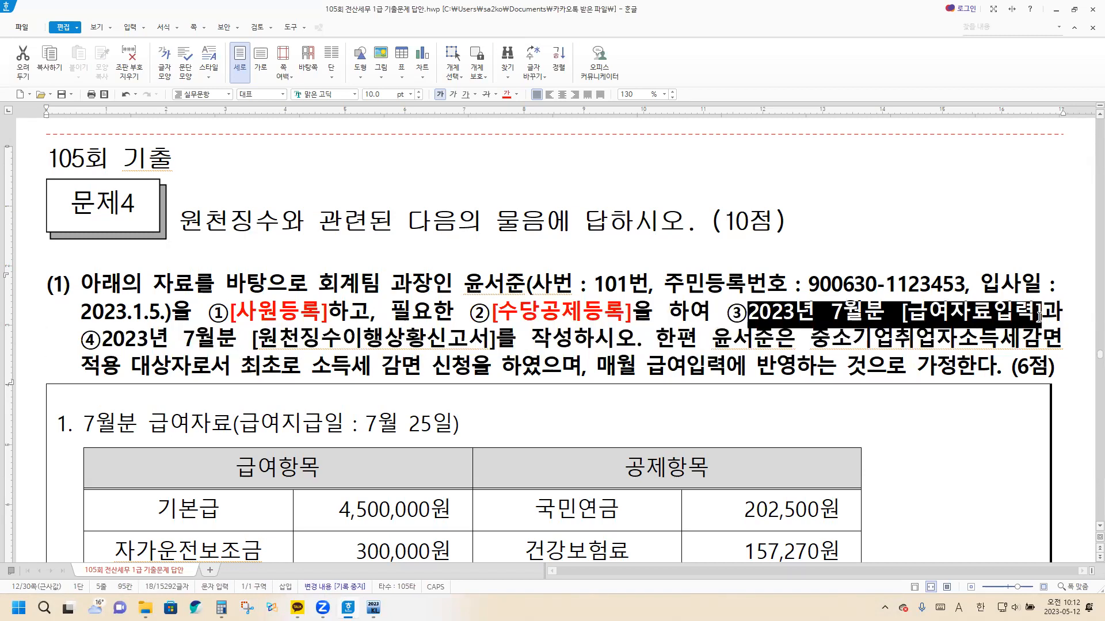
pyautogui.click(507, 94)
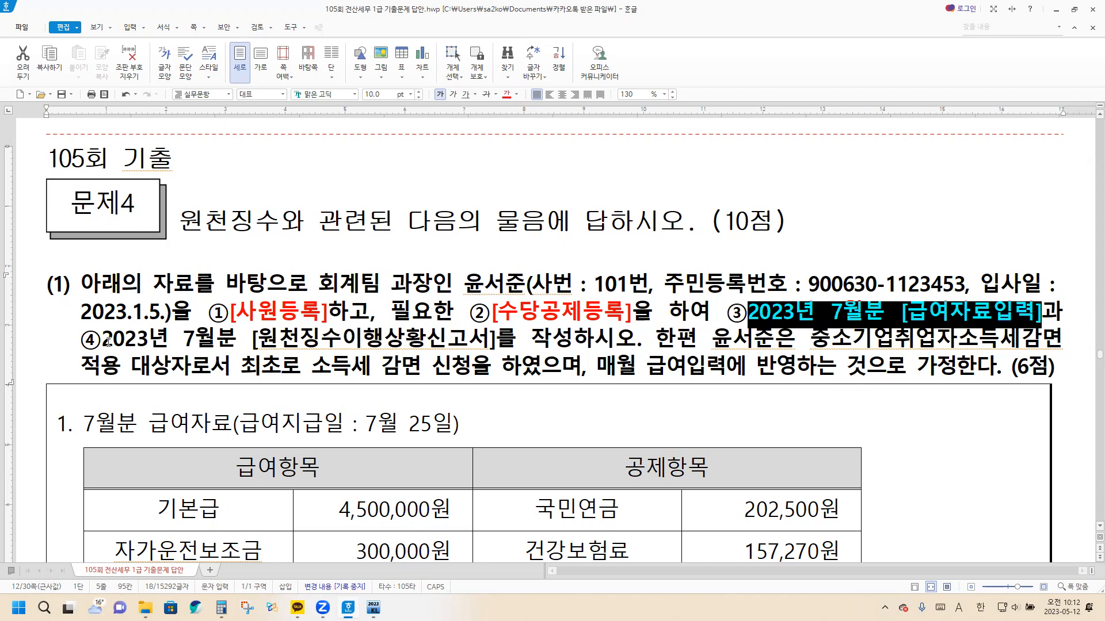
pyautogui.moveTo(103, 341); pyautogui.dragTo(562, 341)
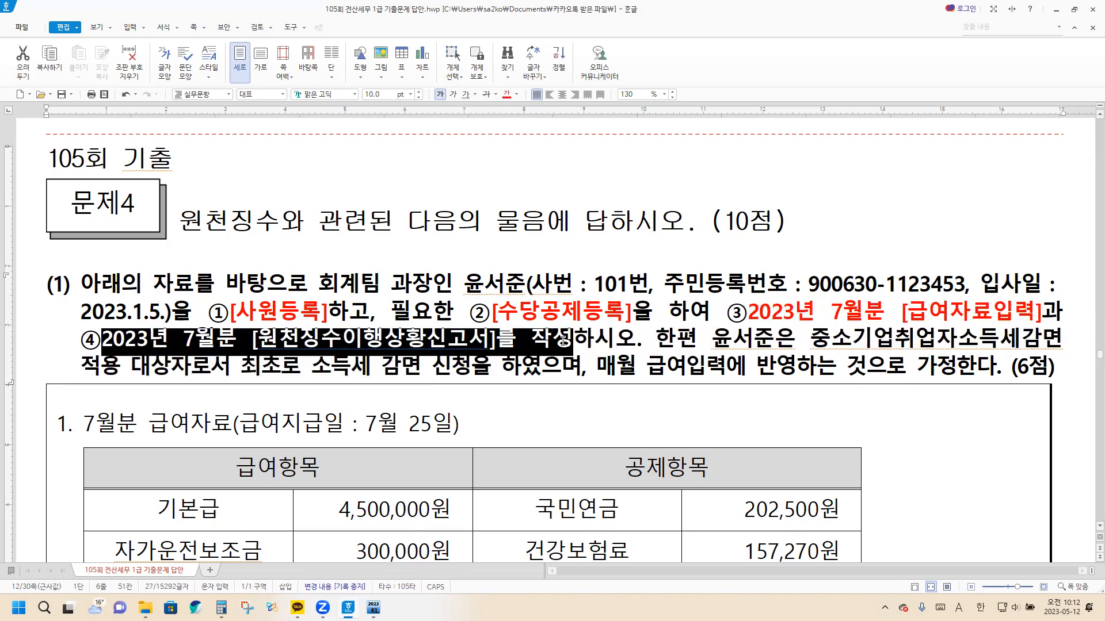
pyautogui.click(506, 93)
pyautogui.click(459, 303)
pyautogui.scroll(-2, 459, 303)
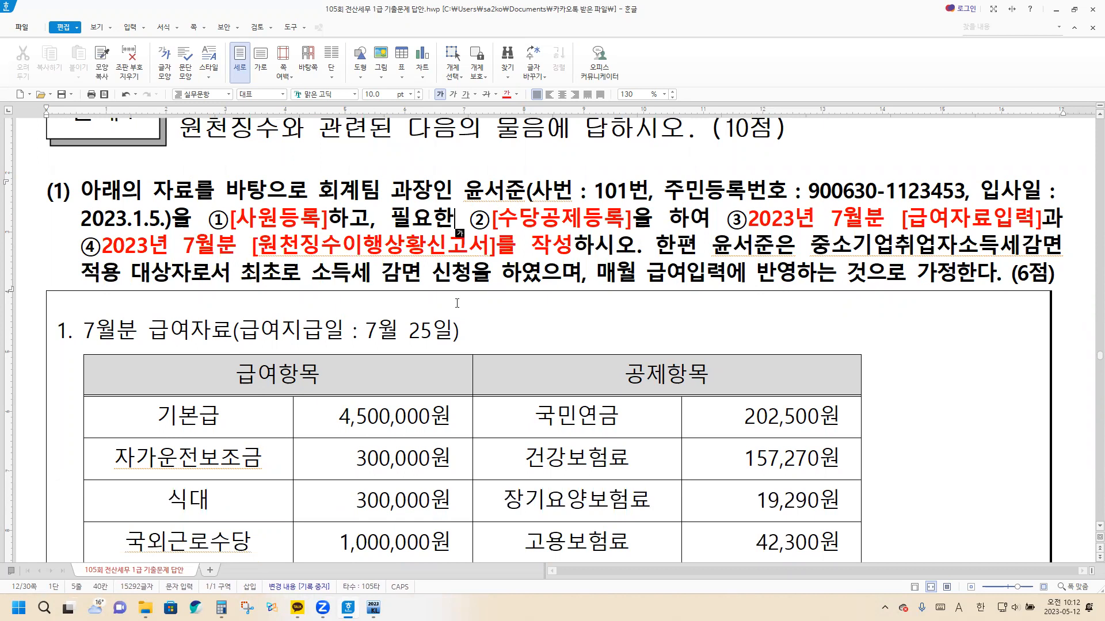
# Color the clause about the first-time 중소기업취업자소득세감면 application and the phrase 매월 급여입력에 반영 red
pyautogui.moveTo(712, 246); pyautogui.dragTo(548, 274)
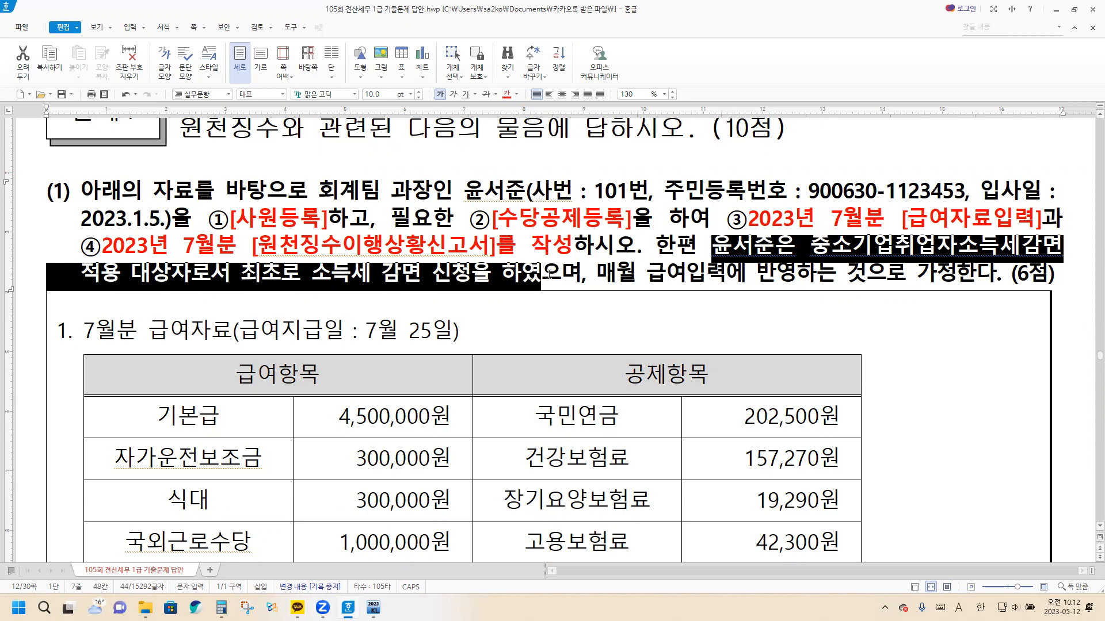
pyautogui.click(507, 93)
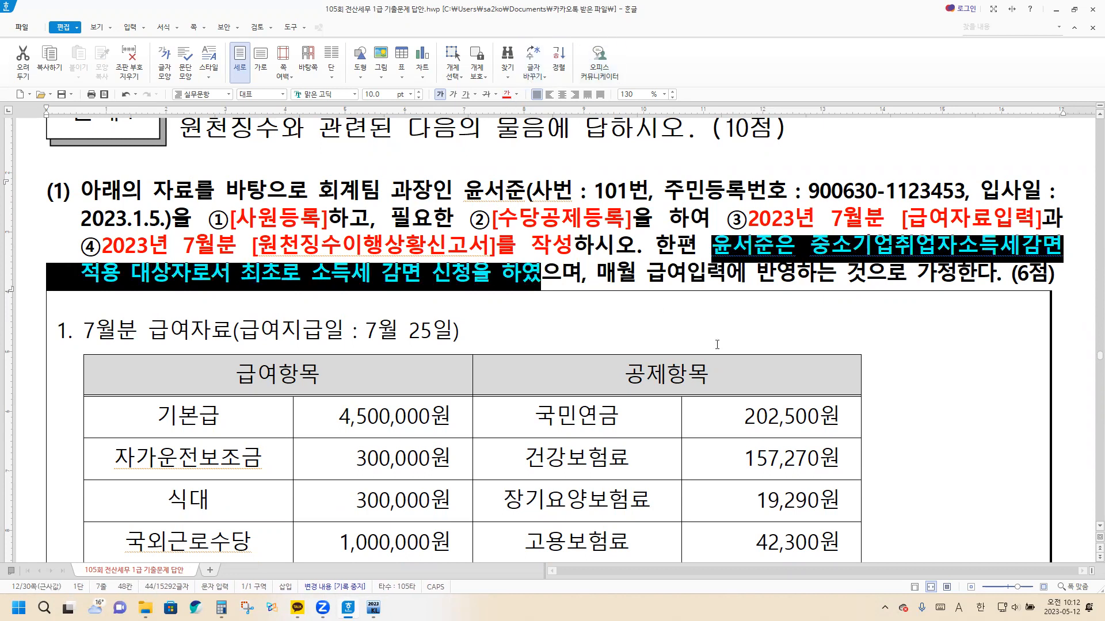
pyautogui.moveTo(599, 272); pyautogui.dragTo(795, 272)
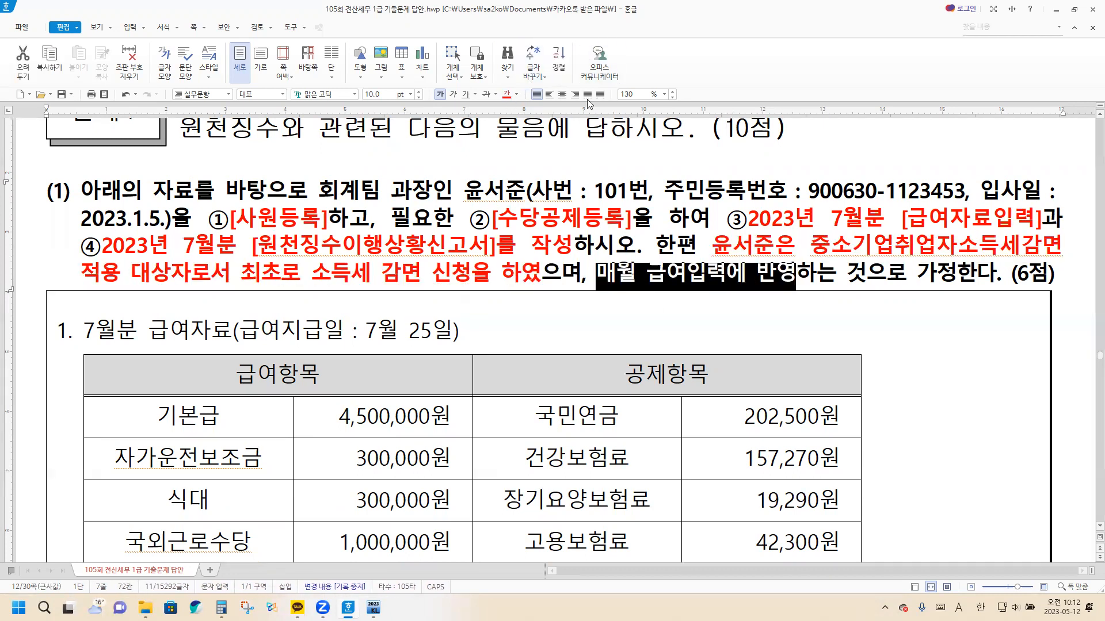
pyautogui.click(507, 93)
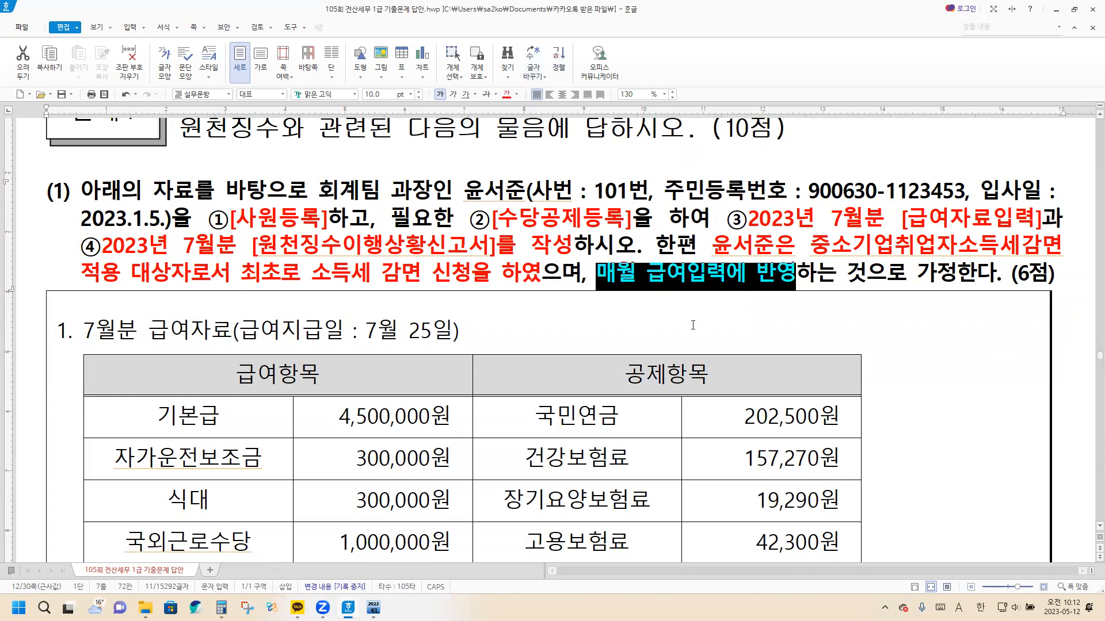
pyautogui.click(673, 319)
# Review the payroll, dependent and additional data of the problem, switch to KcLep, and open 사원등록 in the 원천징수 module
pyautogui.scroll(-2, 673, 319)
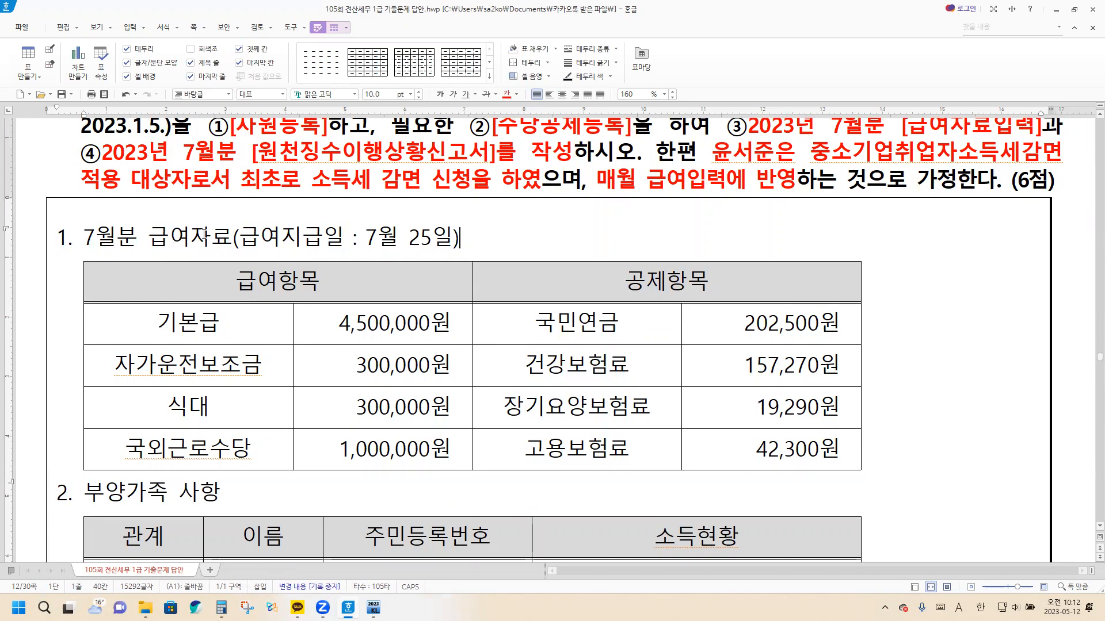
pyautogui.scroll(-4, 197, 293)
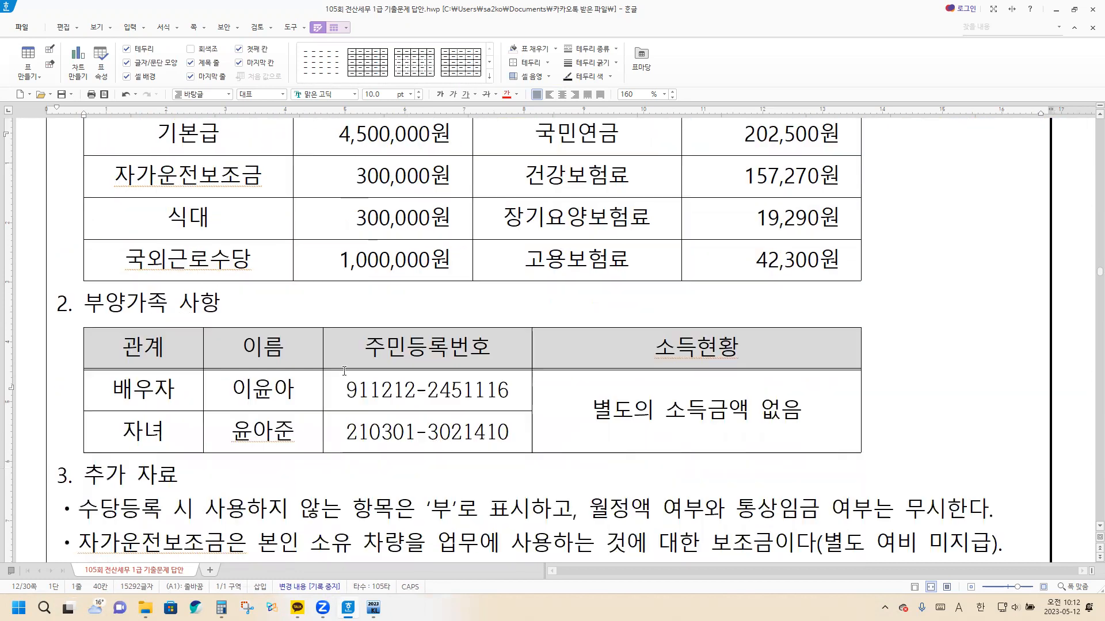
pyautogui.scroll(-4, 311, 345)
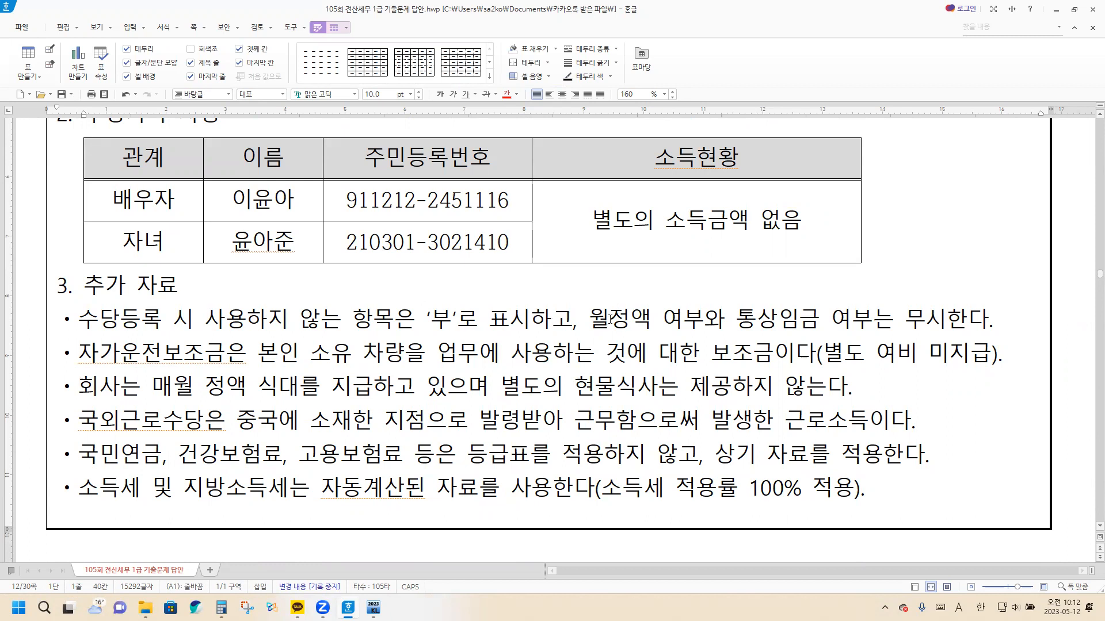
pyautogui.scroll(3, 626, 311)
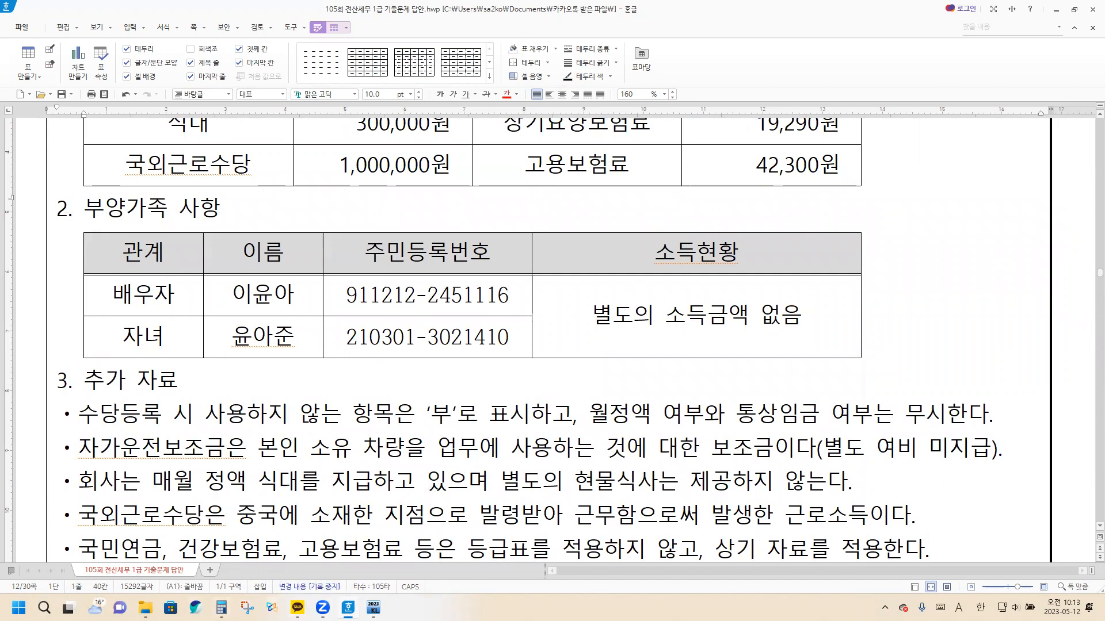
pyautogui.click(373, 608)
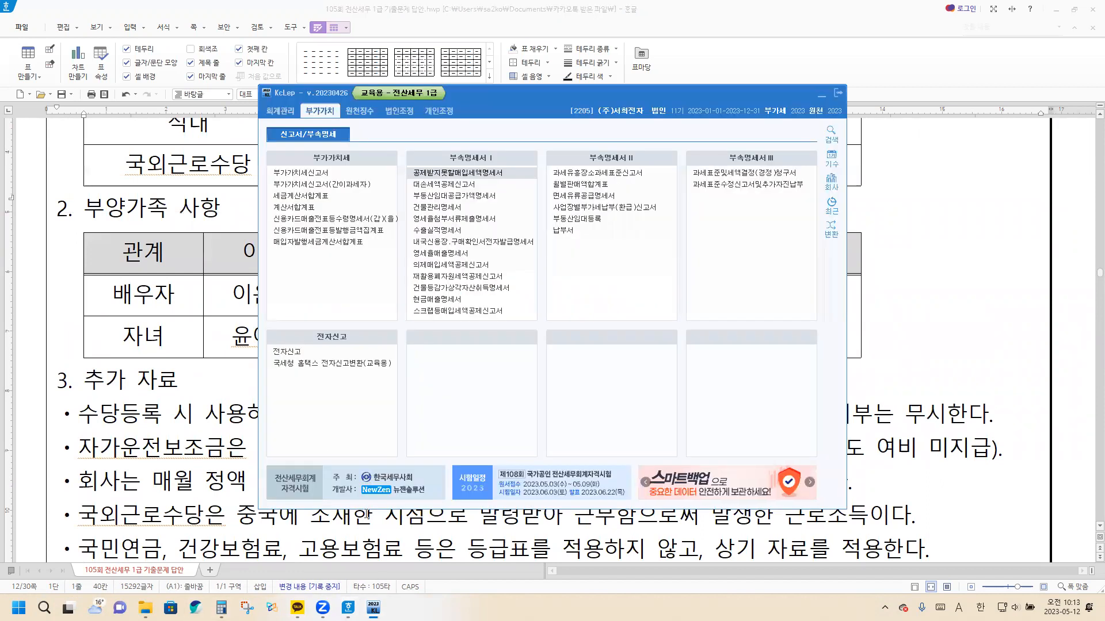
pyautogui.click(360, 113)
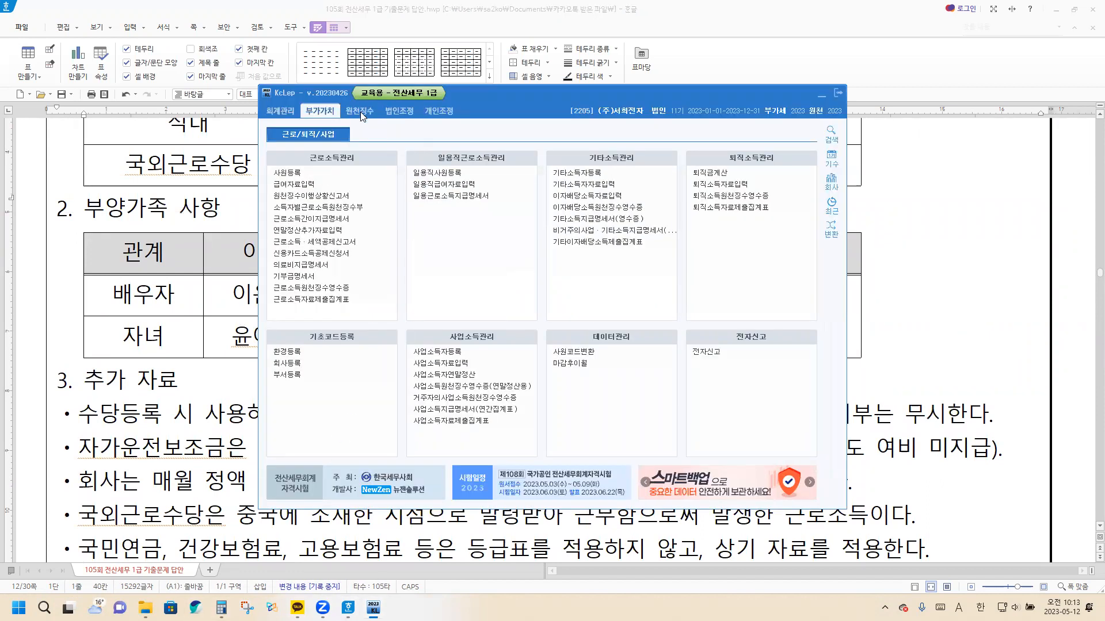
pyautogui.click(289, 177)
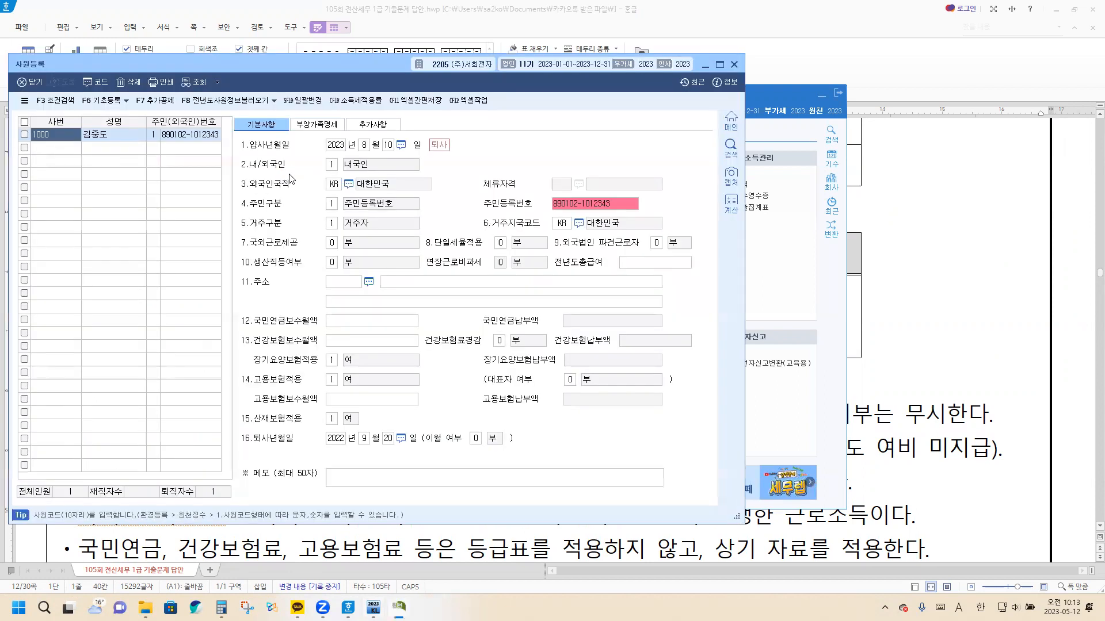
# Add a new employee in the empty row with the employee number and full name given in the problem
pyautogui.click(57, 148)
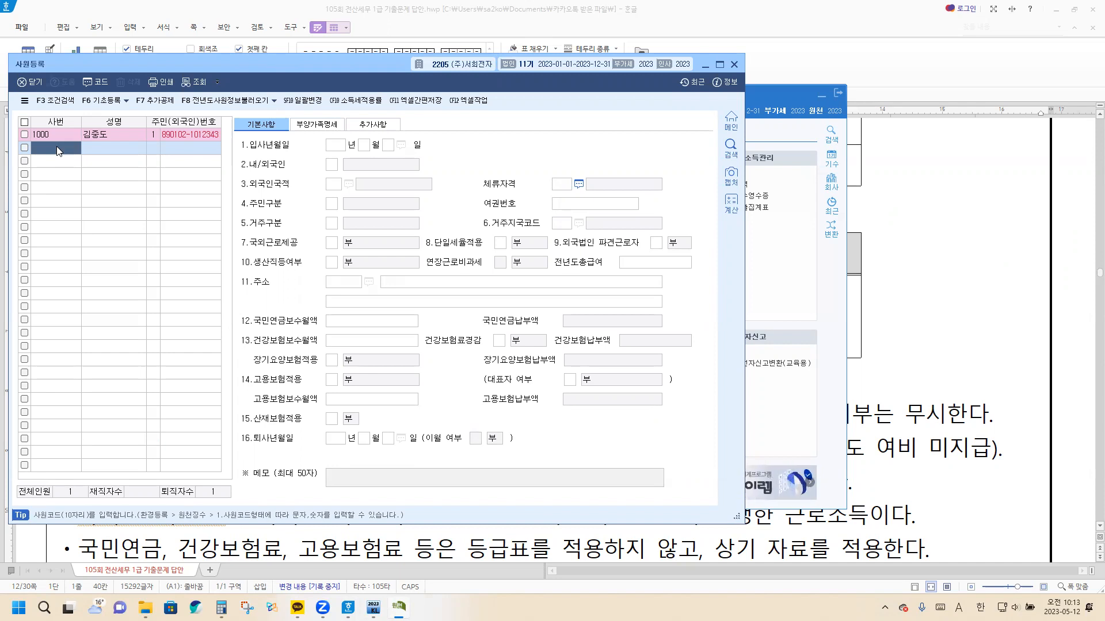
pyautogui.write('101')
pyautogui.press('Return')
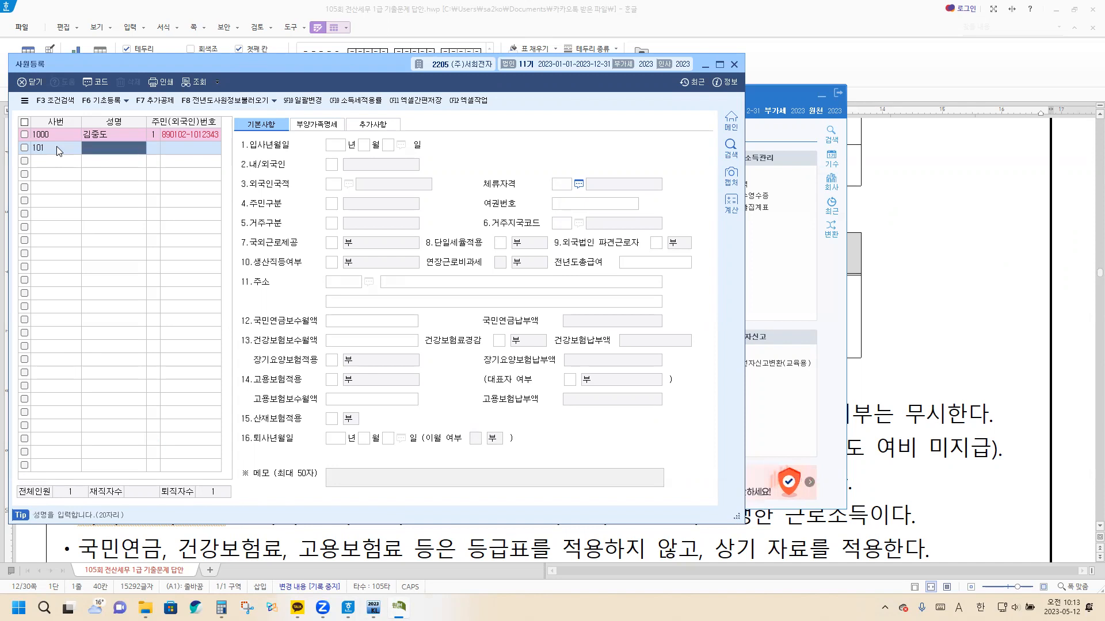
pyautogui.write('DBS')
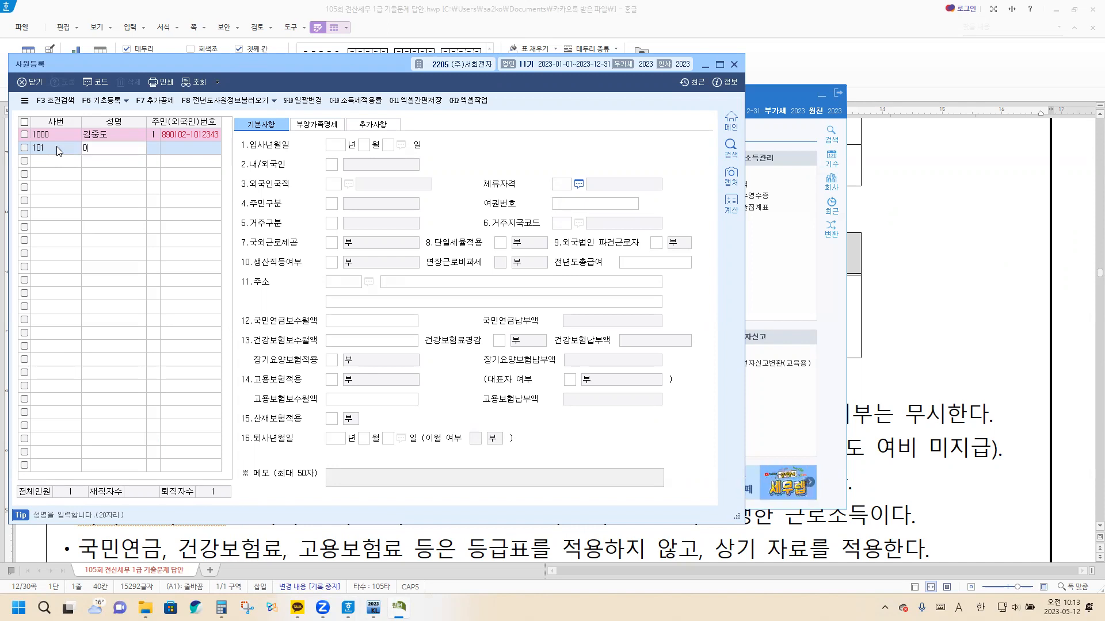
pyautogui.press('BackSpace')
pyautogui.press('BackSpace')
pyautogui.press('BackSpace')
pyautogui.press('Hangul')
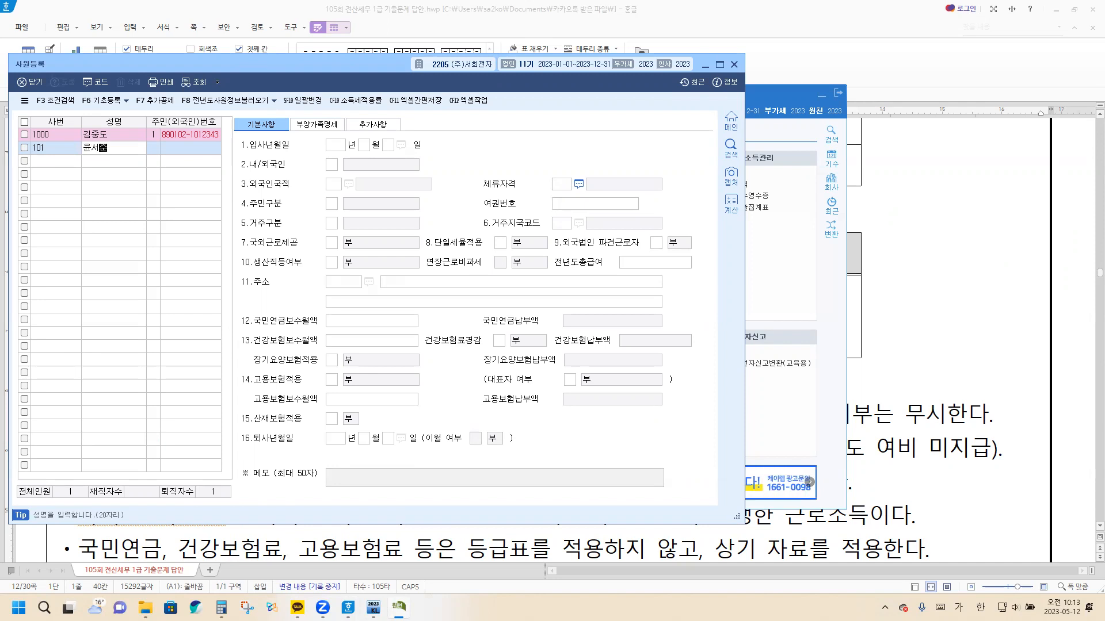
pyautogui.press('Return')
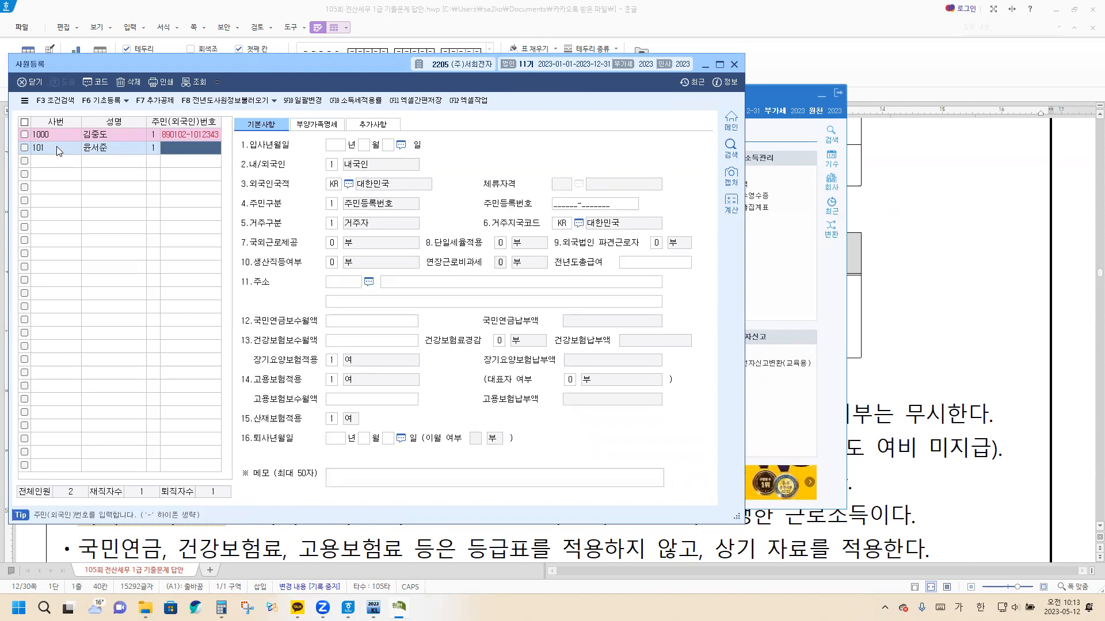
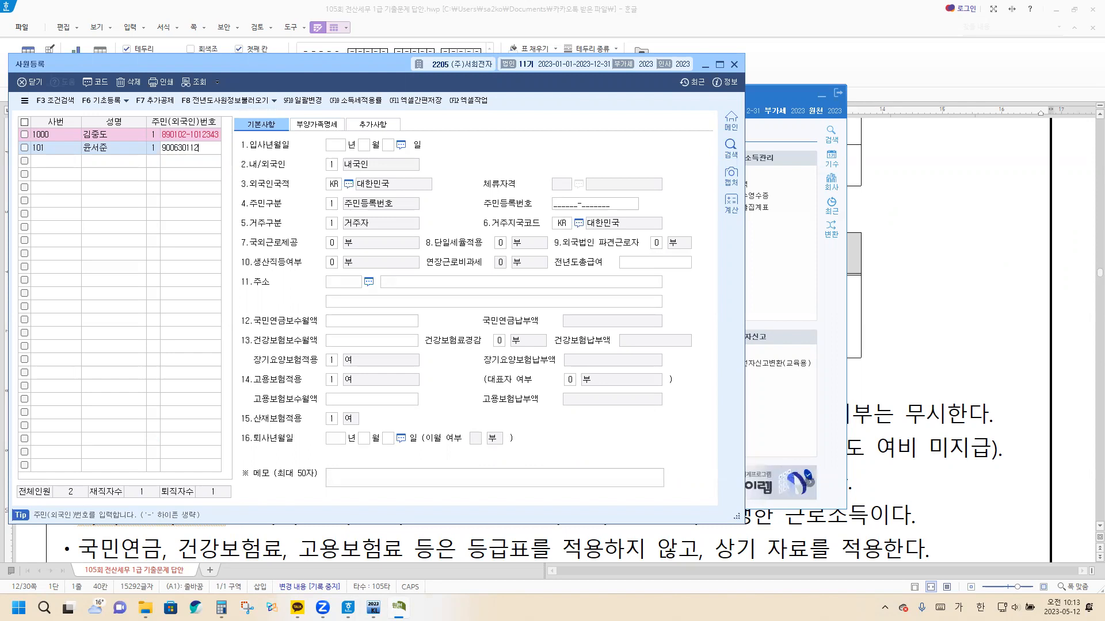
# Enter the new employee's resident registration number
pyautogui.press('Return')
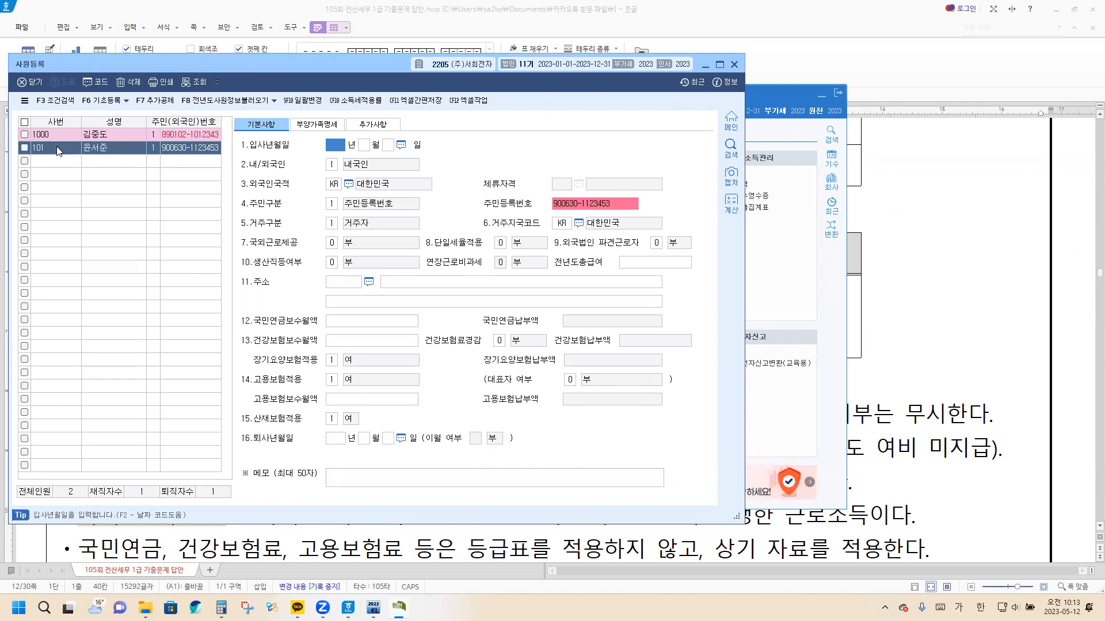
# Set the new employee's 입사년월일 to 2023년 1월 5일 and 국외근로제공 to 1. 월 100만원 비과세
pyautogui.write('2023 년 1')
pyautogui.press('Return')
pyautogui.write('5')
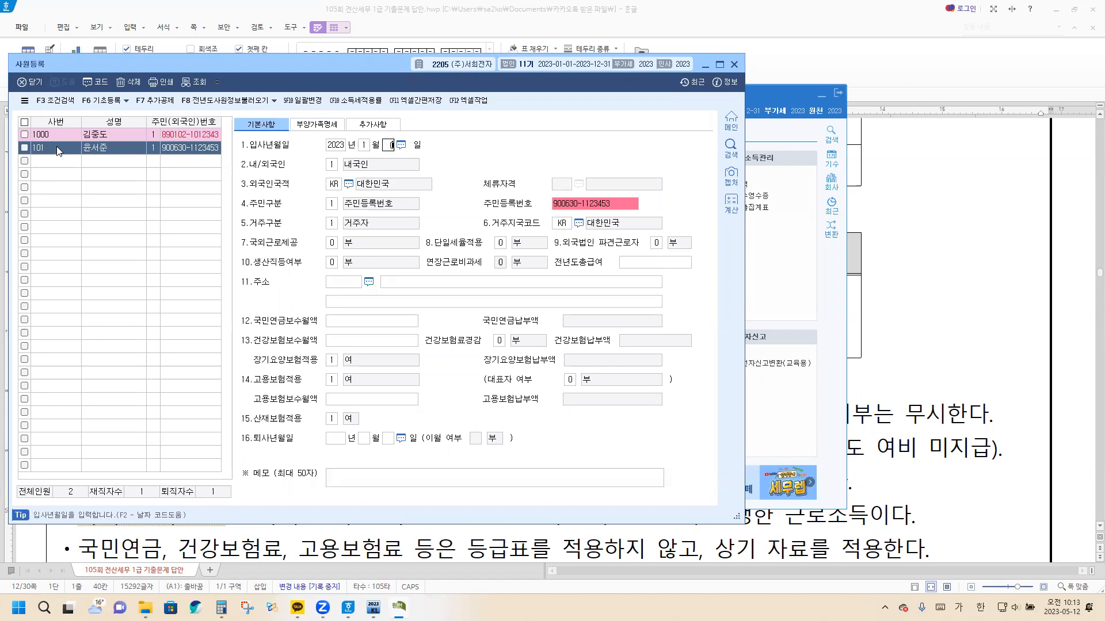
pyautogui.press('Return')
pyautogui.press('Return')
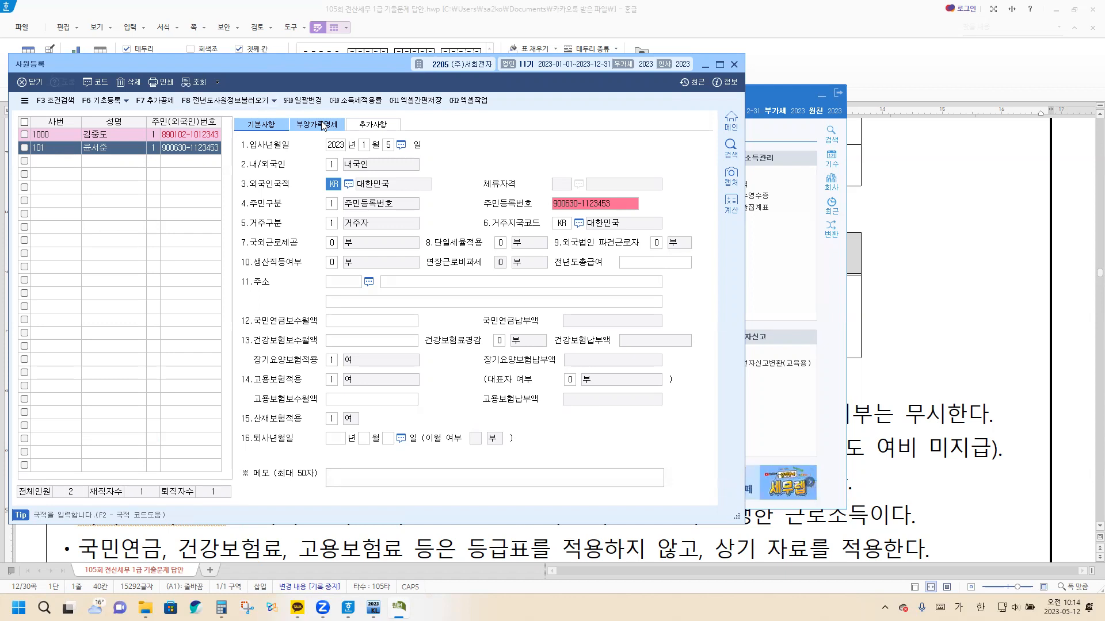
pyautogui.click(332, 242)
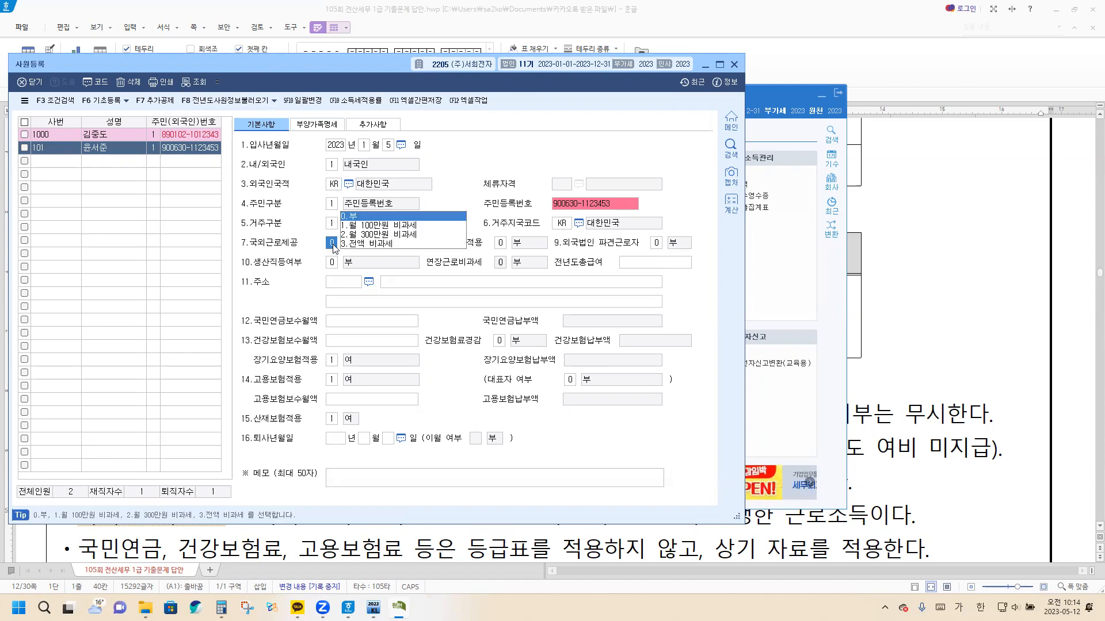
pyautogui.click(385, 226)
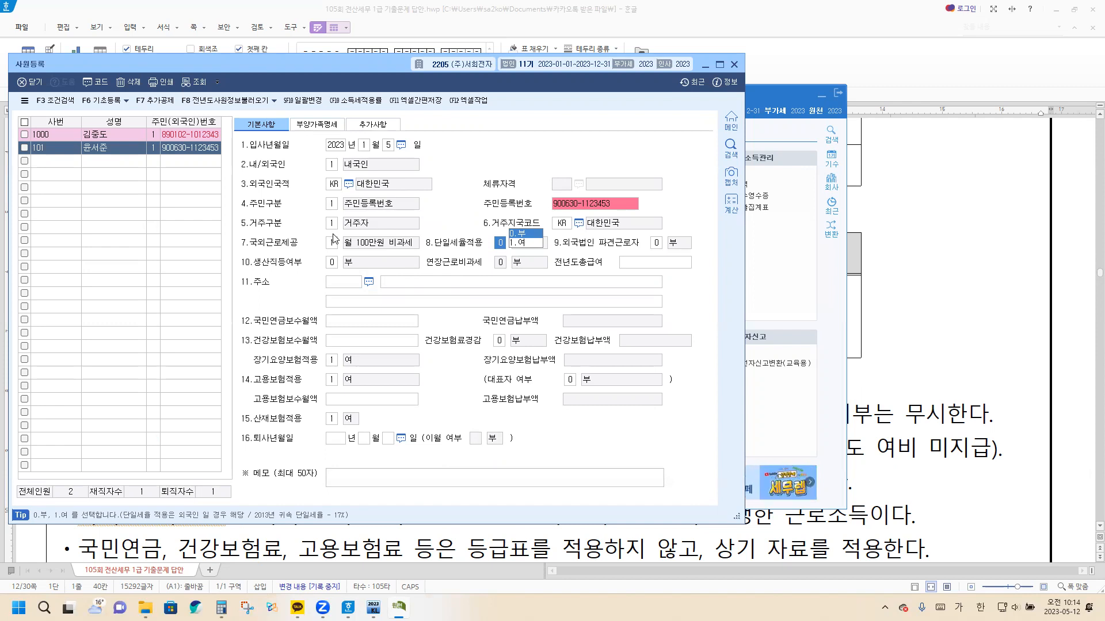
# Add a dependent row in 부양가족명세 with 연말관계 3 (배우자), the spouse's full name and 1:주민등록번호 as the ID type
pyautogui.click(315, 127)
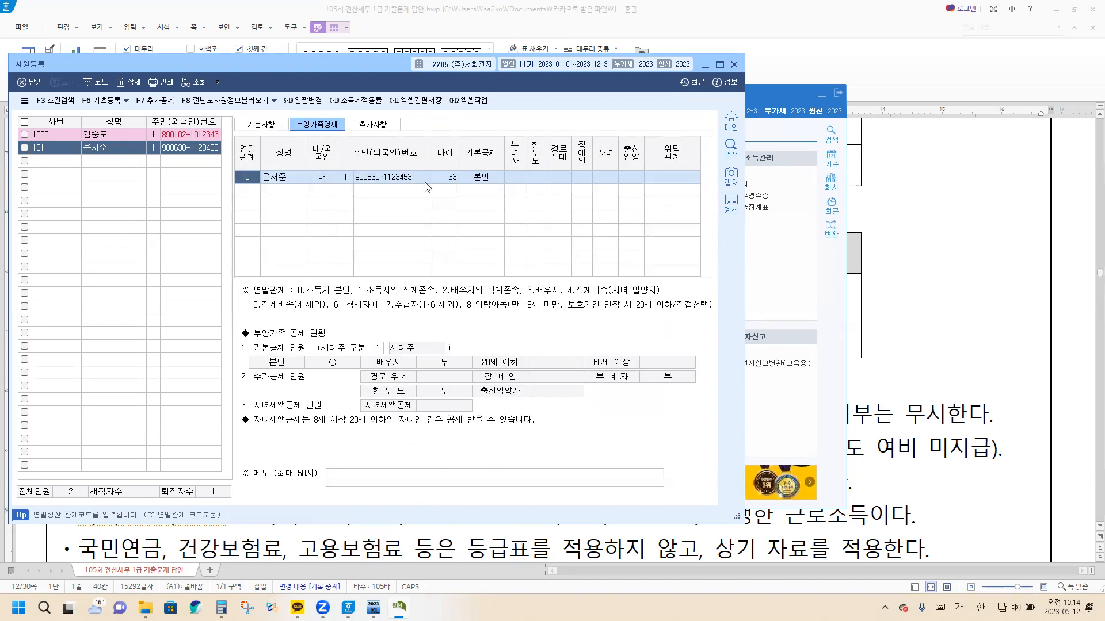
pyautogui.click(249, 193)
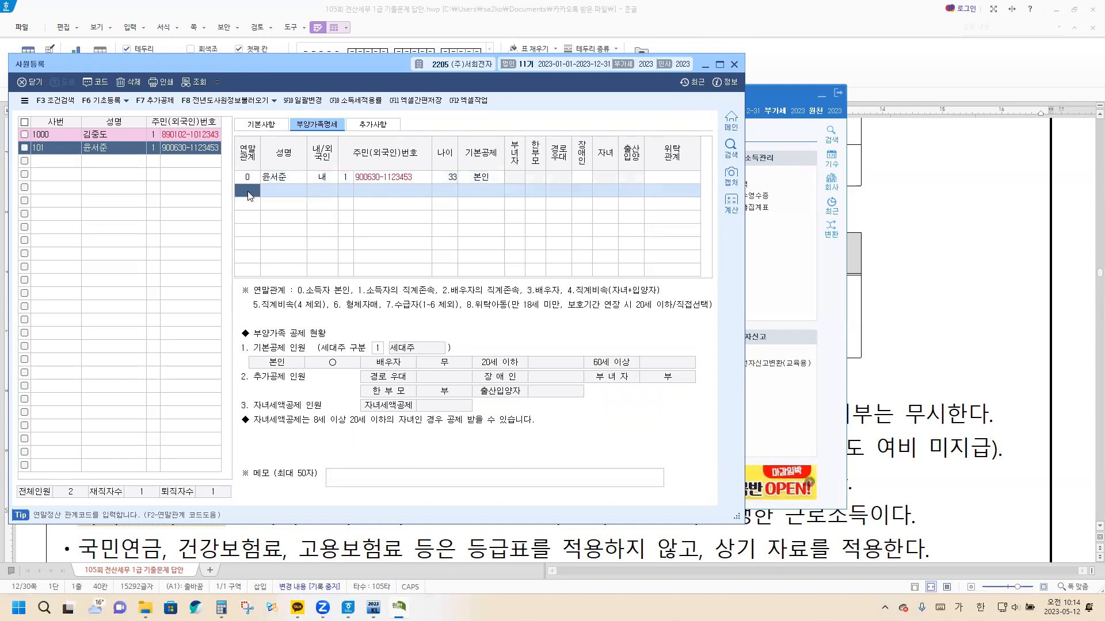
pyautogui.write('3')
pyautogui.press('Return')
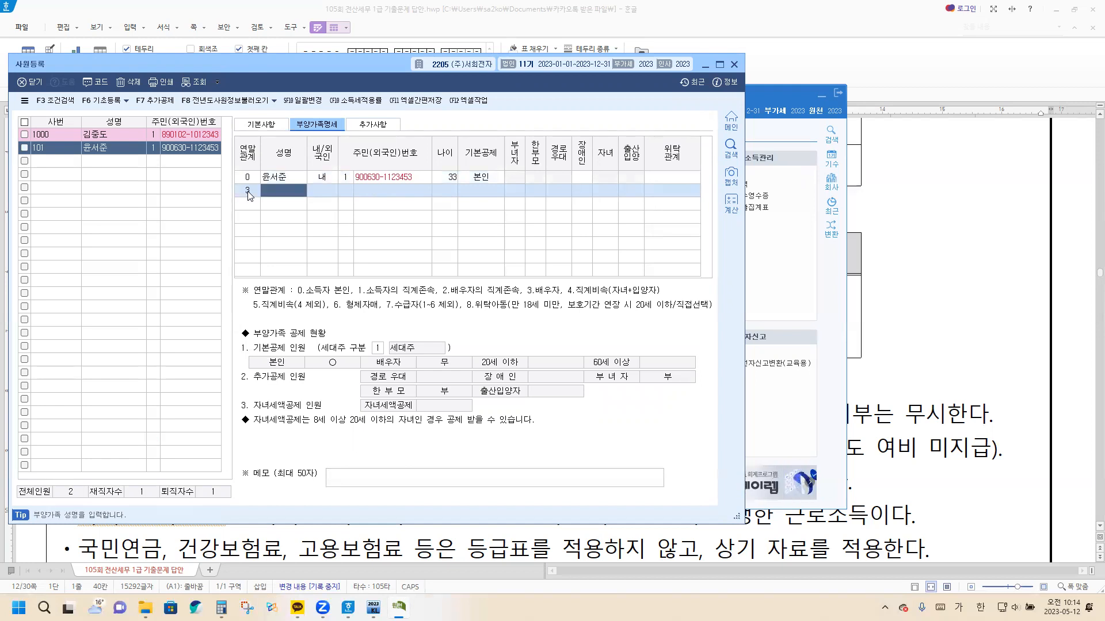
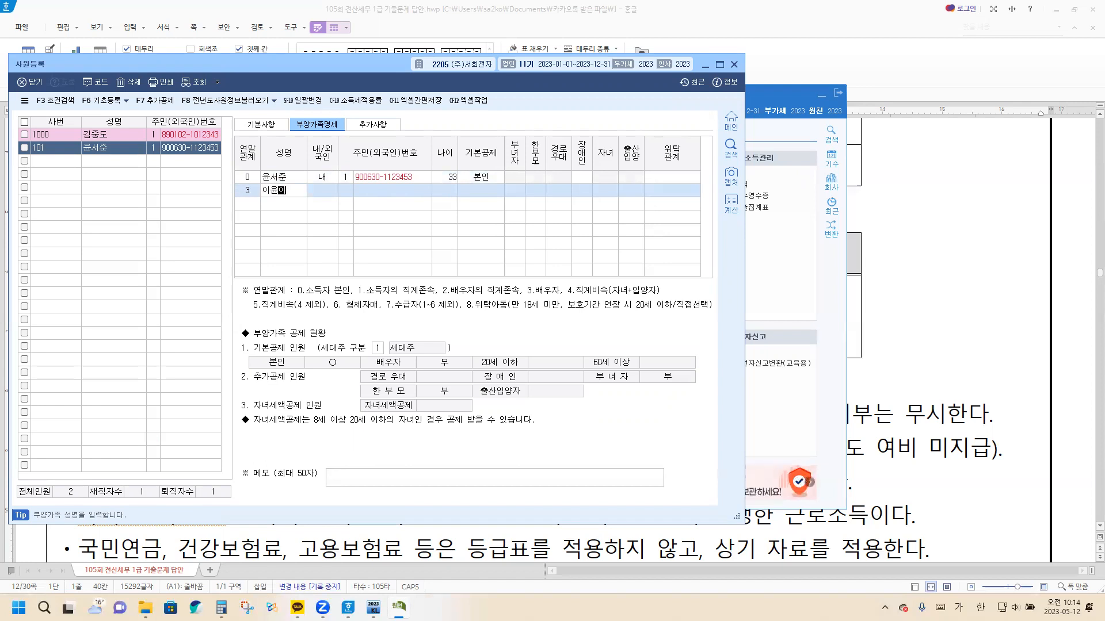
pyautogui.press('Return')
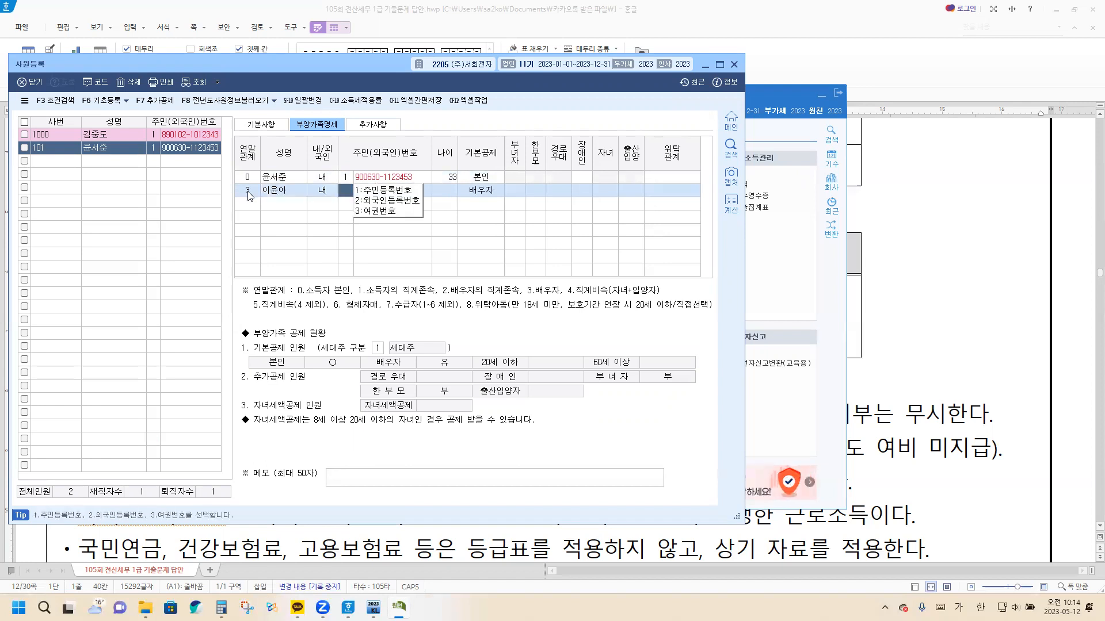
pyautogui.press('Return')
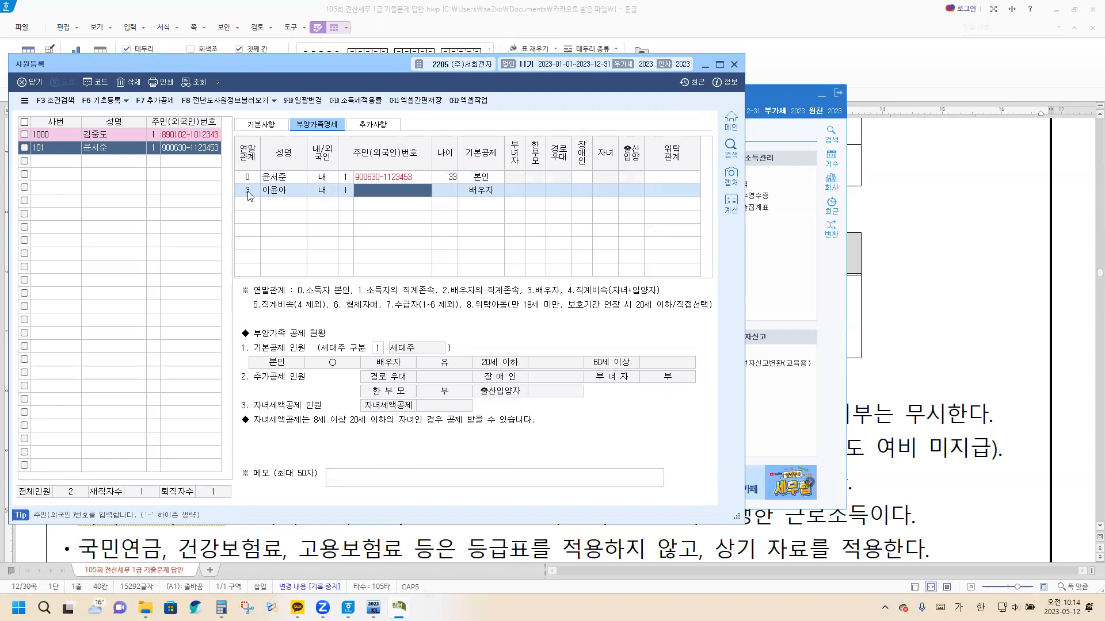
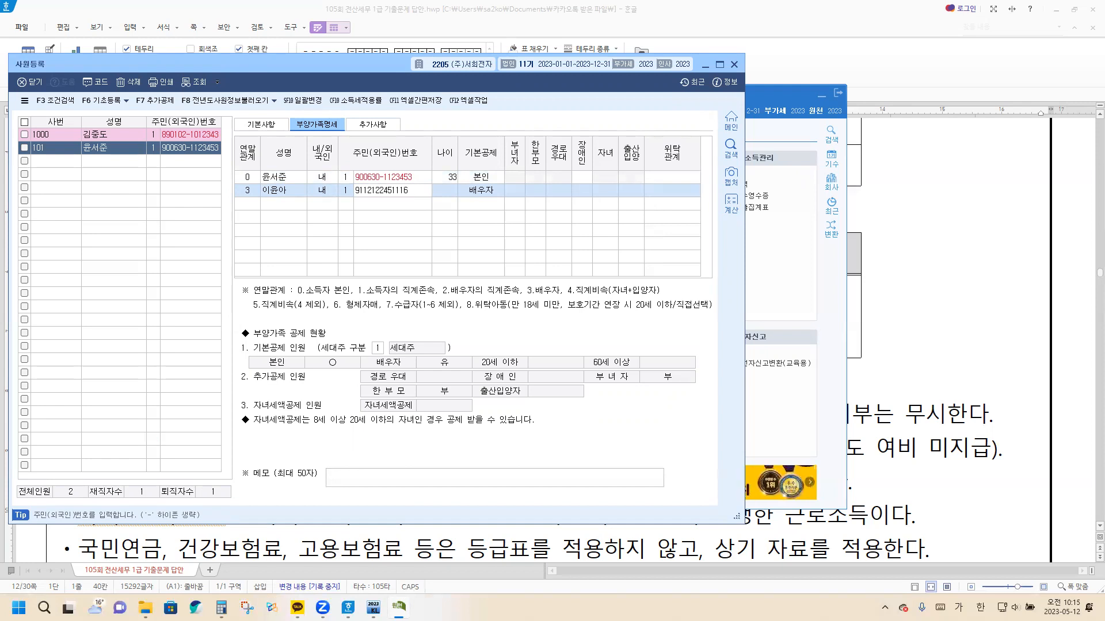
# Enter the spouse's resident registration number and accept 2:배우자 as the 기본공제
pyautogui.press('Return')
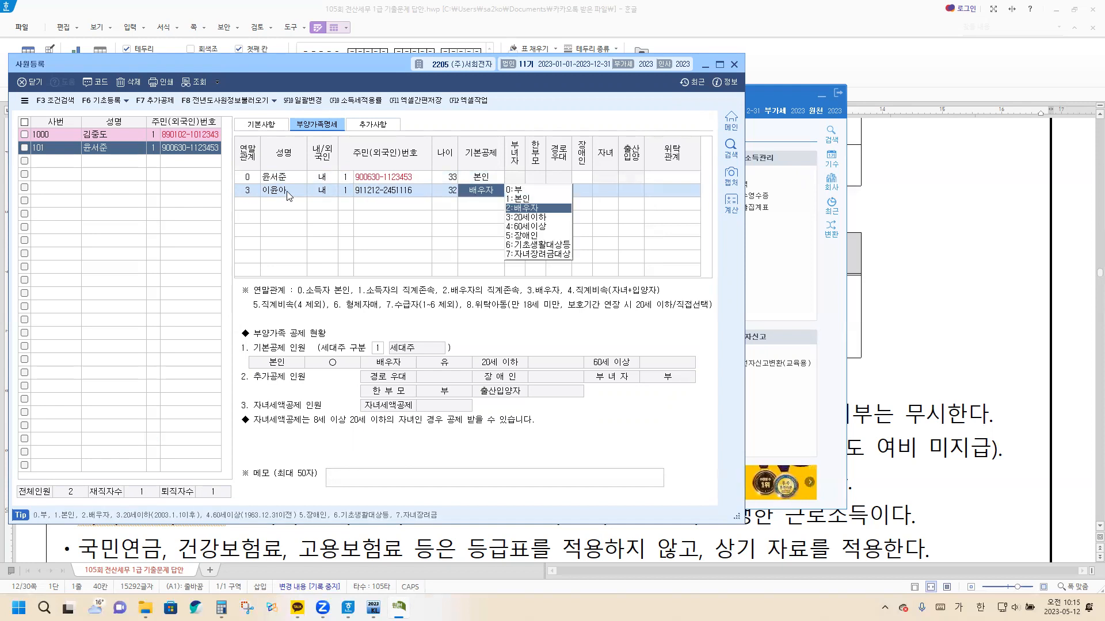
pyautogui.press('Return')
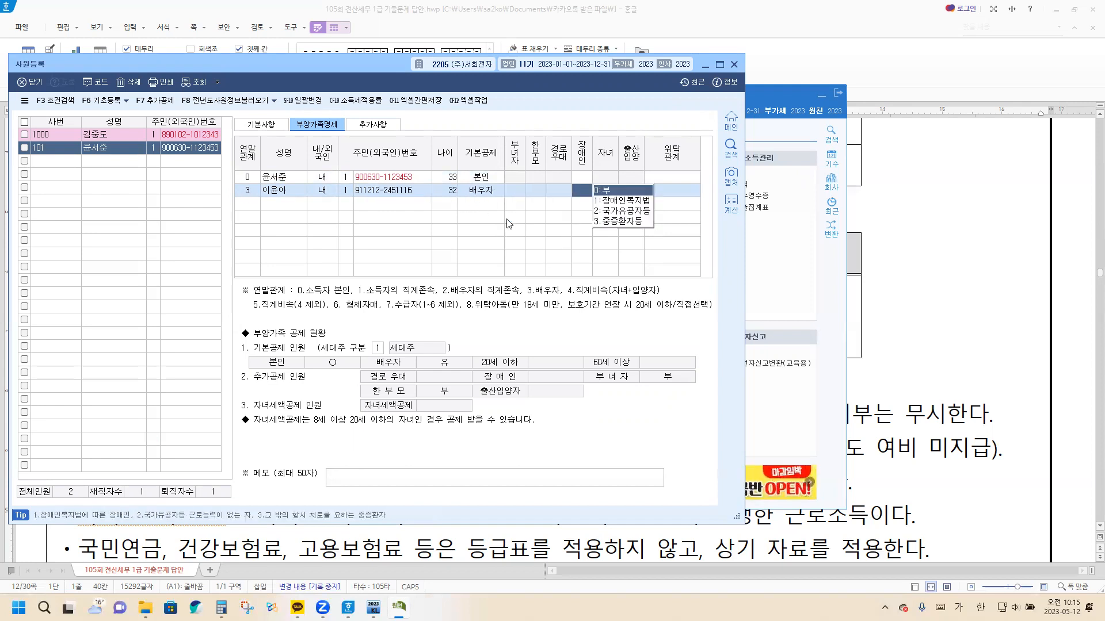
# Add a dependent row with 연말관계 4 (직계비속), the child's full name and 1:주민등록번호 as the ID type
pyautogui.click(253, 205)
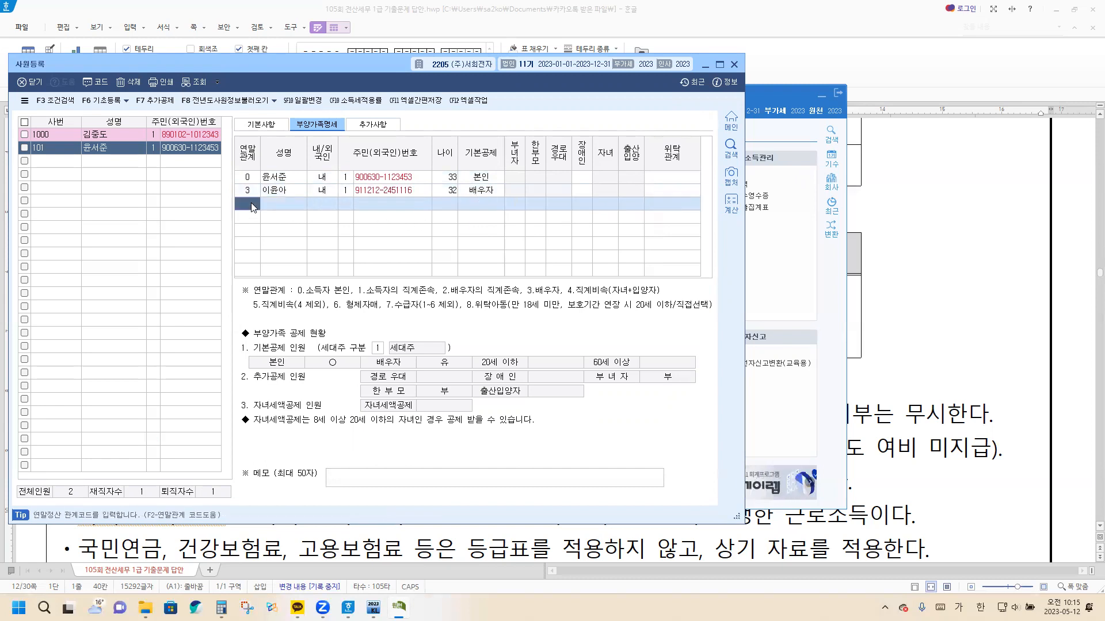
pyautogui.write('4')
pyautogui.press('Return')
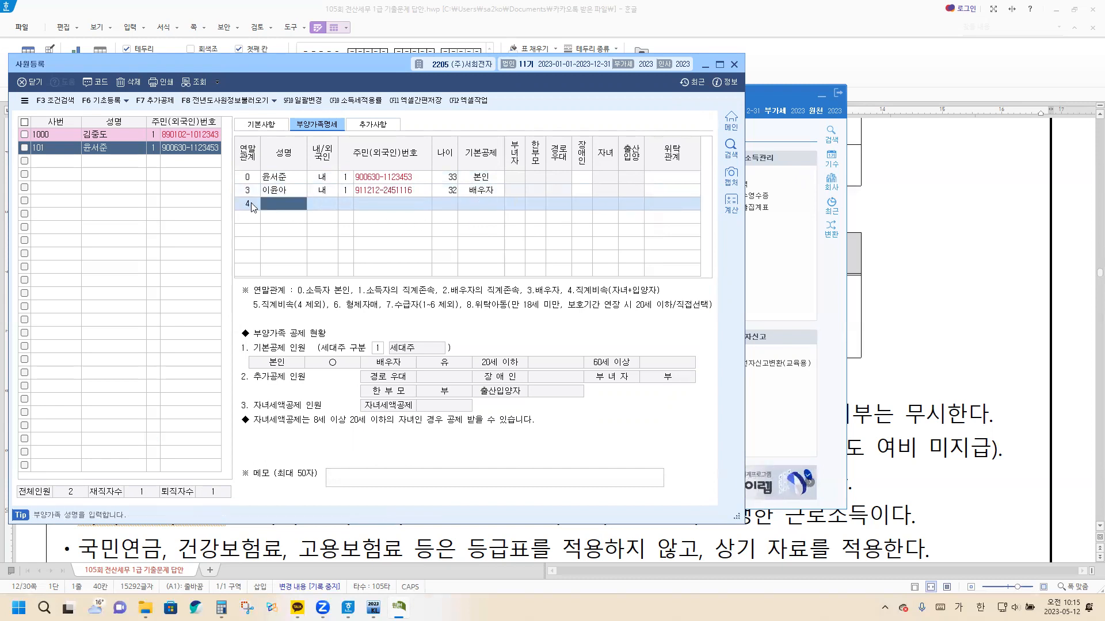
pyautogui.press('Return')
pyautogui.press('Return')
pyautogui.write('1')
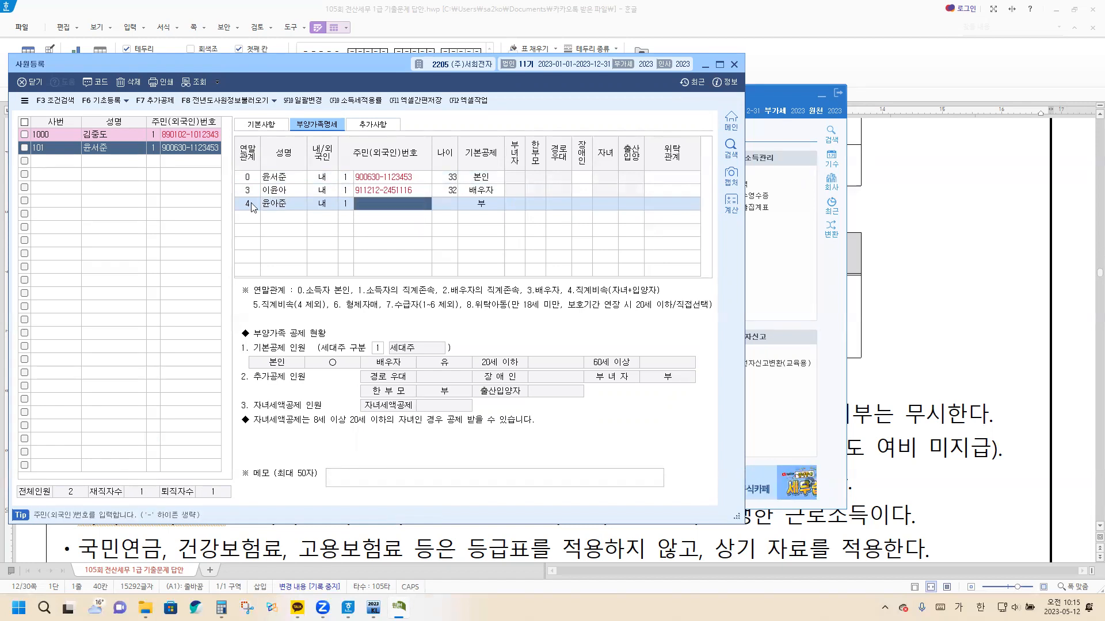
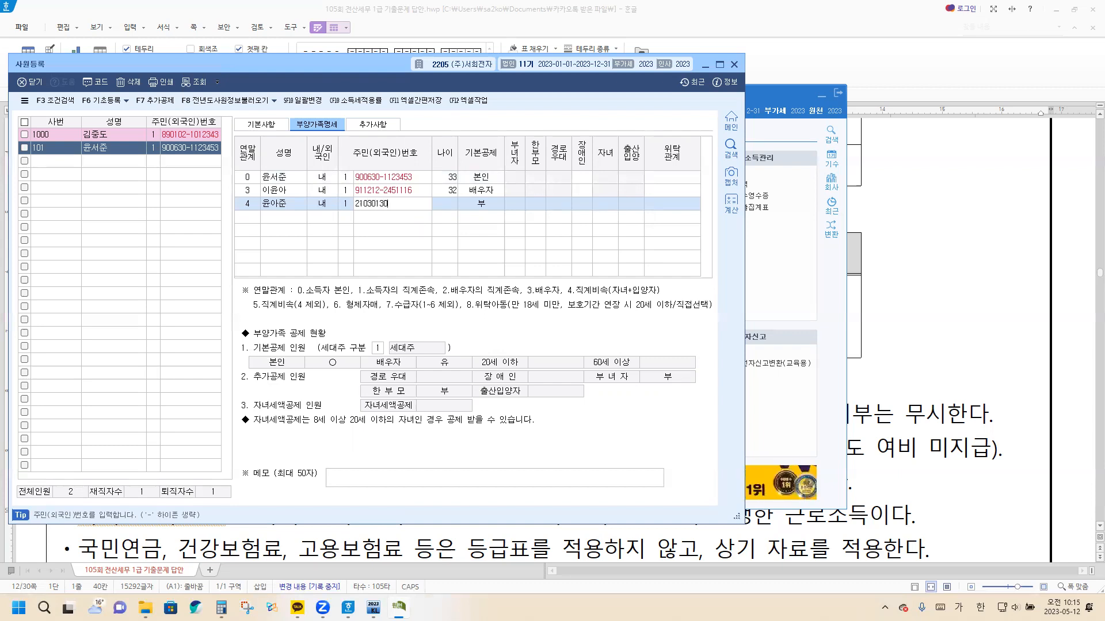
# Enter the child's resident registration number and accept 3:20세이하 as the 기본공제
pyautogui.press('Return')
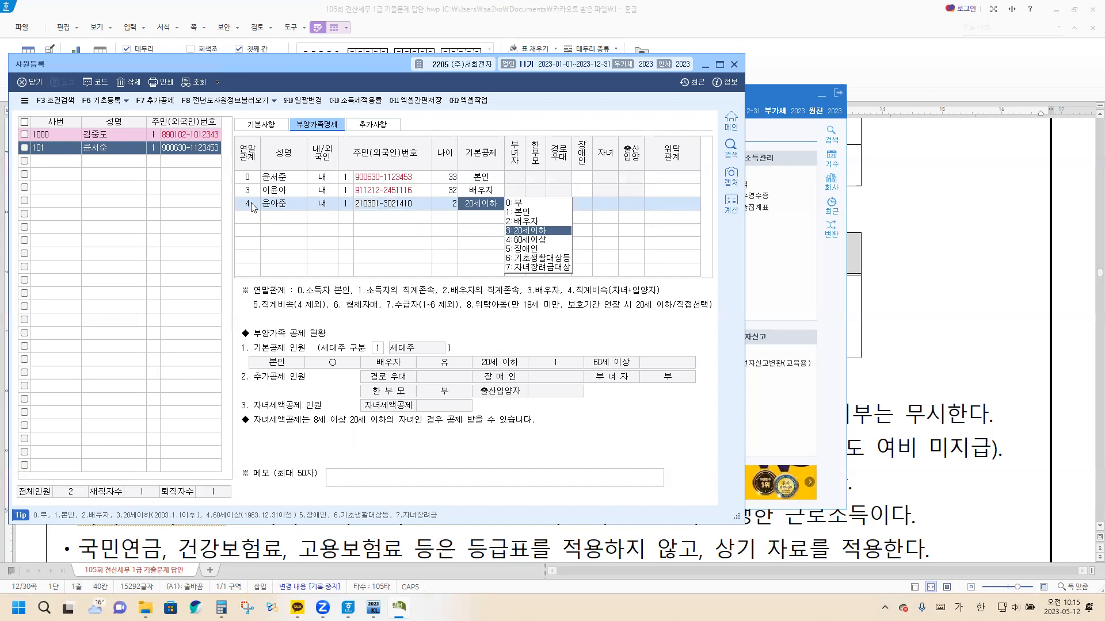
pyautogui.press('Return')
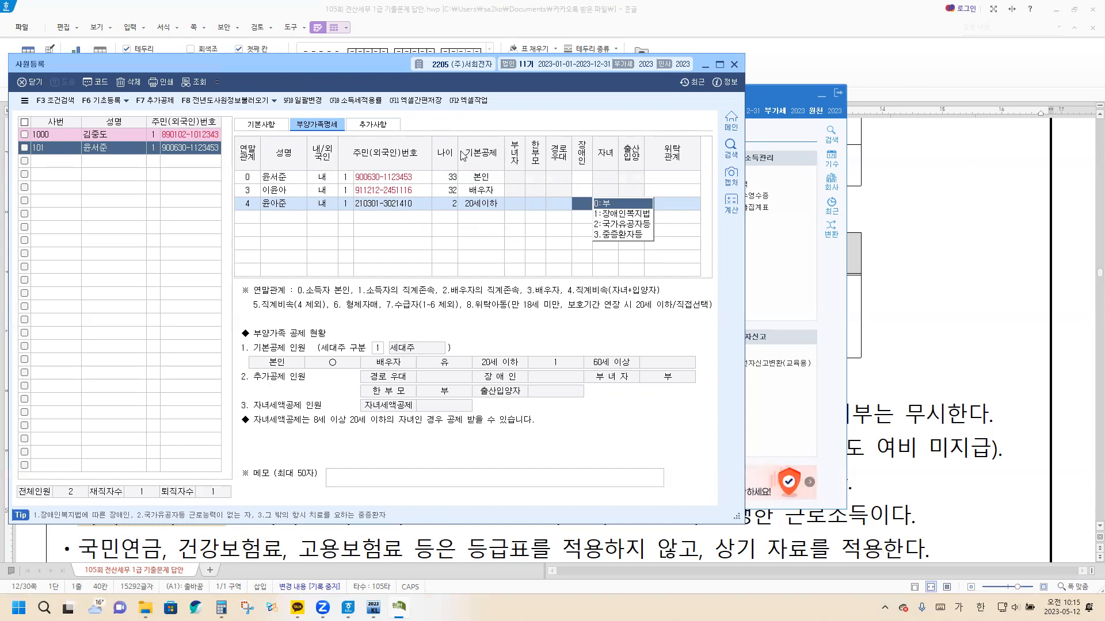
# In the employee's 추가사항, set 중소기업취업감면여부 to 1.여 and the start date of the 감면기간 to 2023-01-05
pyautogui.click(374, 126)
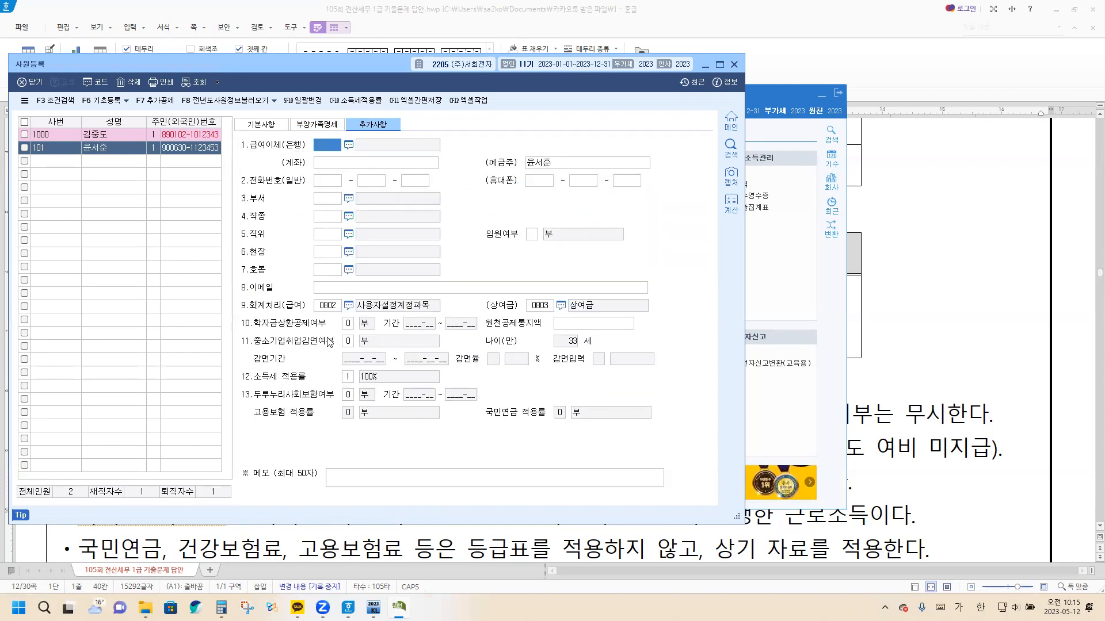
pyautogui.click(314, 129)
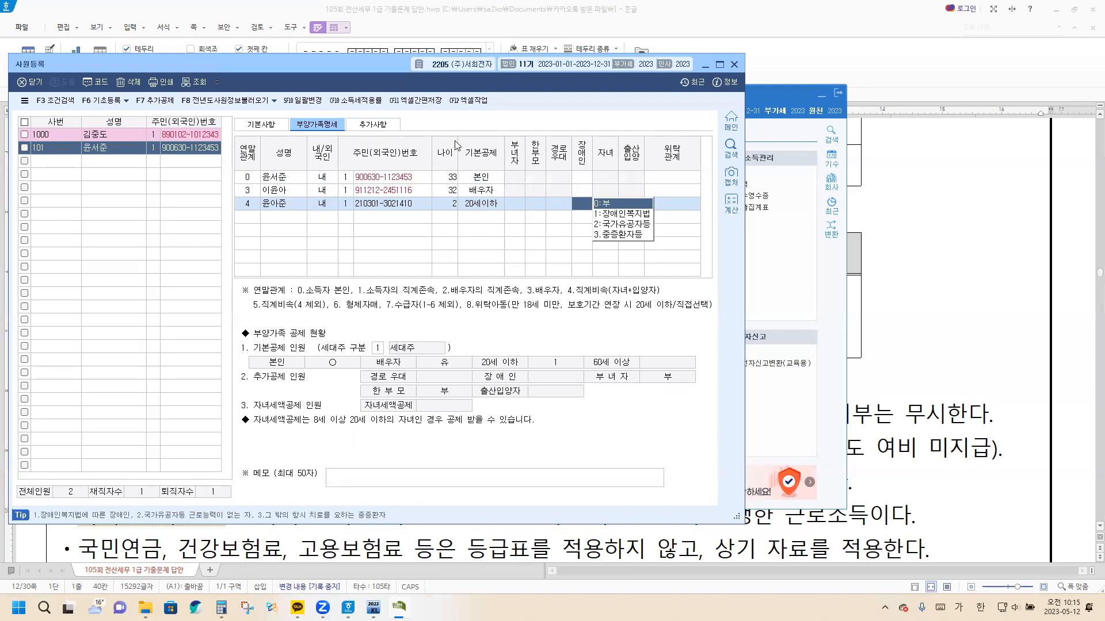
pyautogui.click(384, 124)
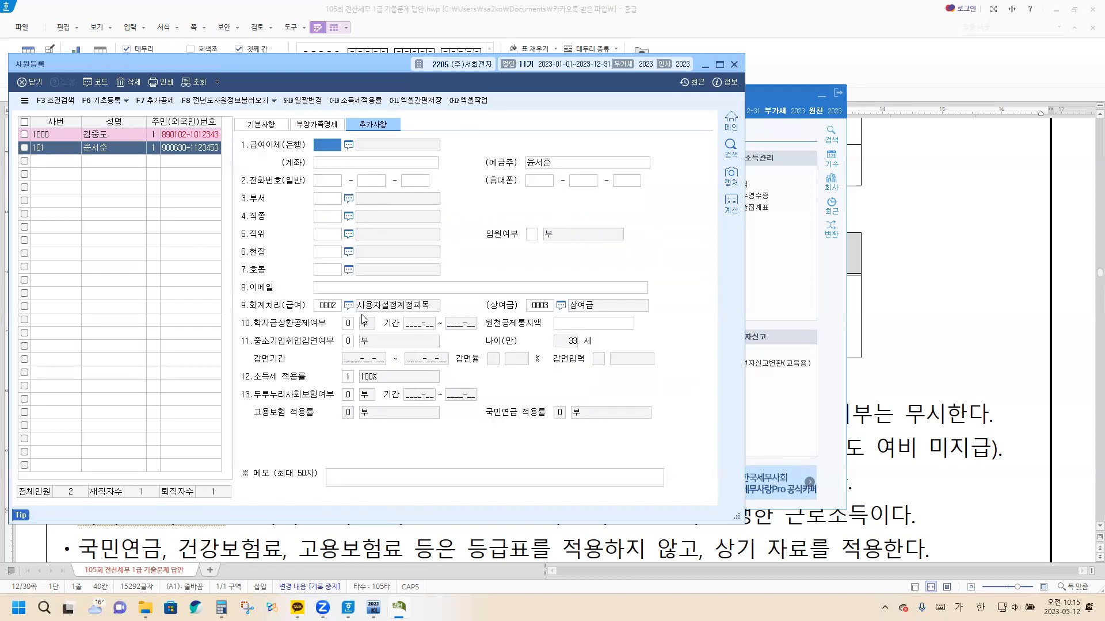
pyautogui.click(347, 342)
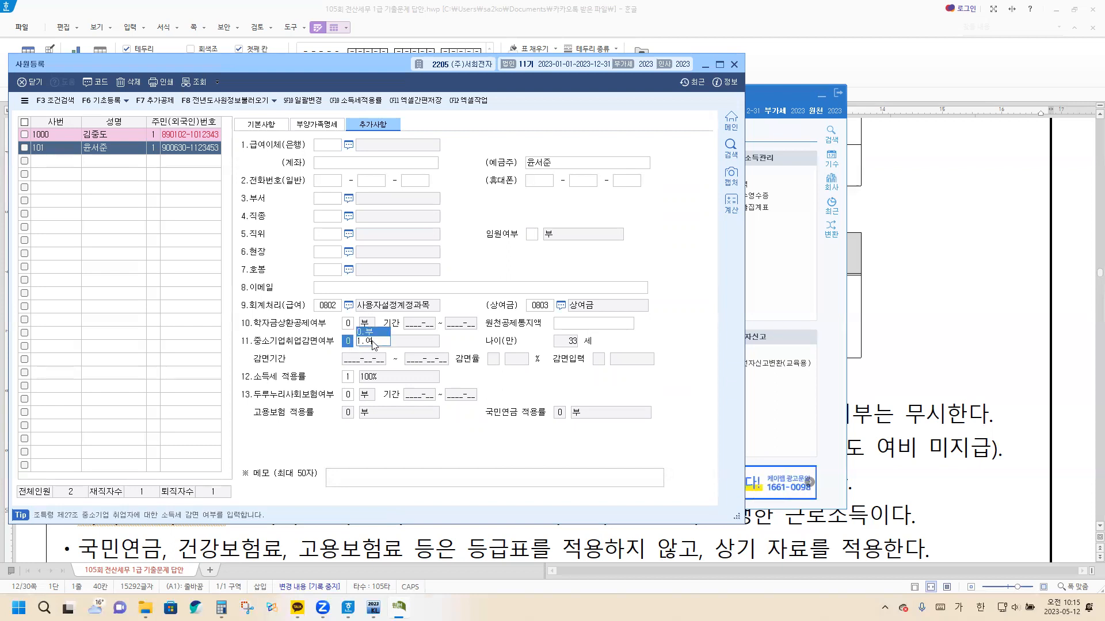
pyautogui.click(373, 343)
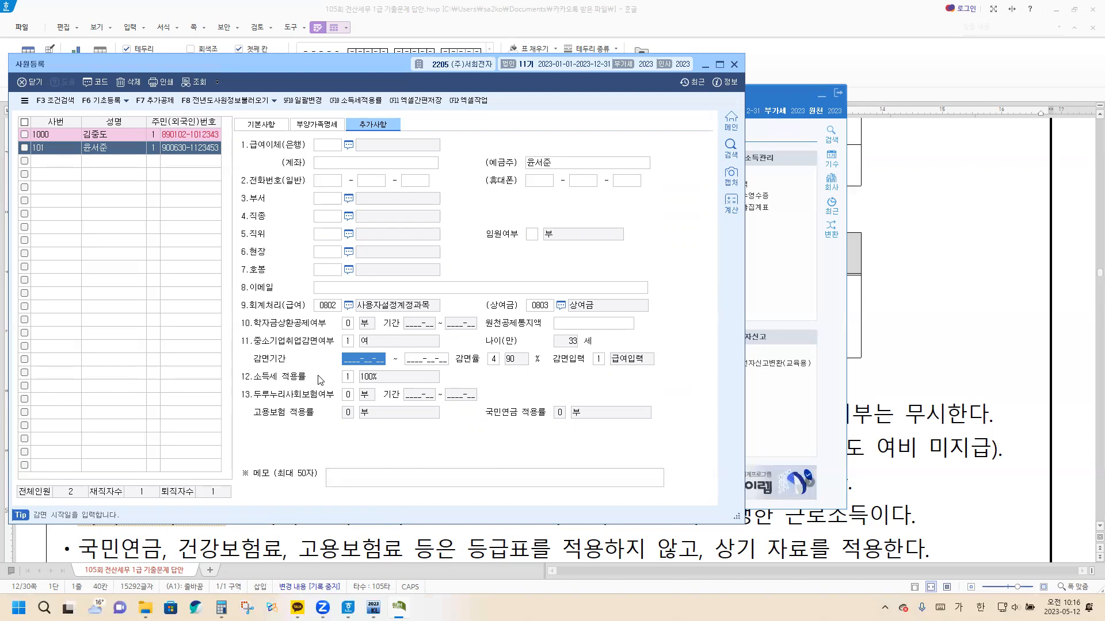
pyautogui.write('2023-')
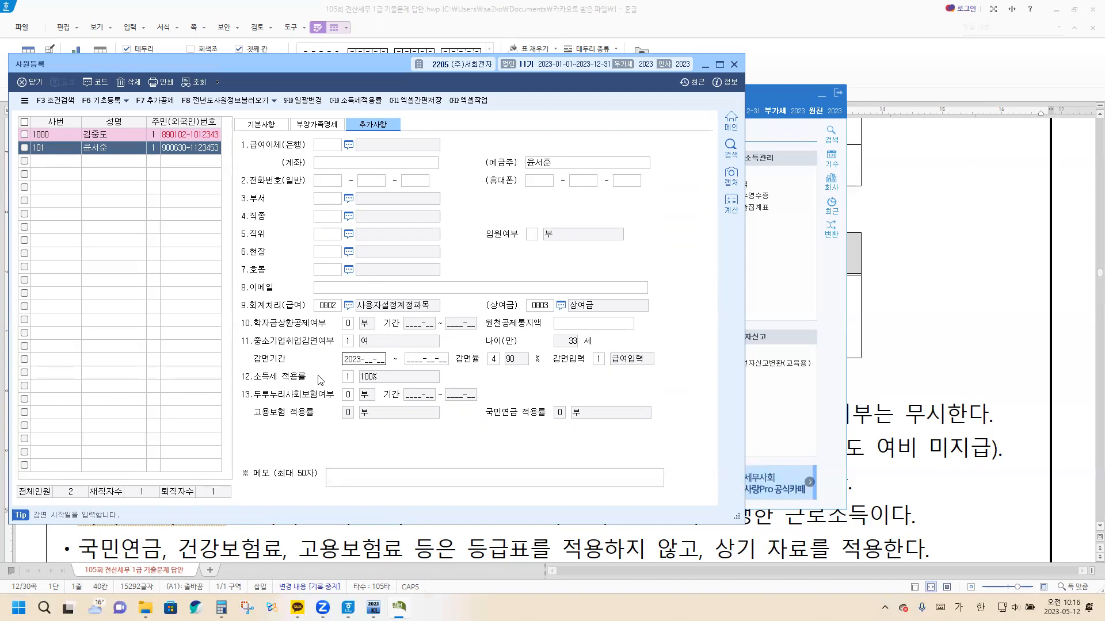
pyautogui.write('0')
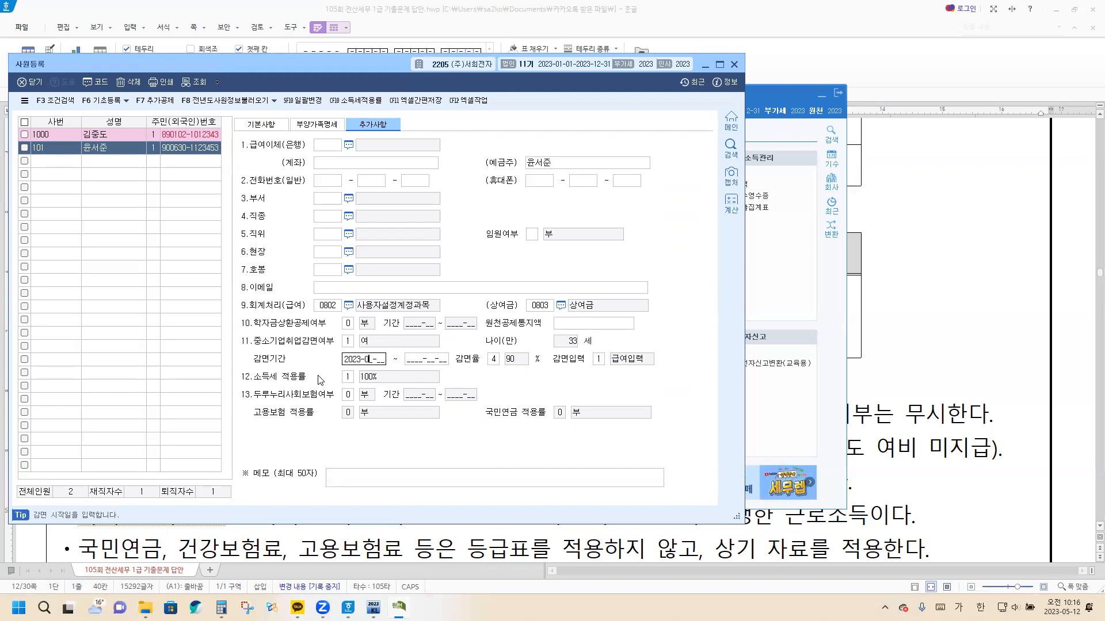
pyautogui.write('1-05')
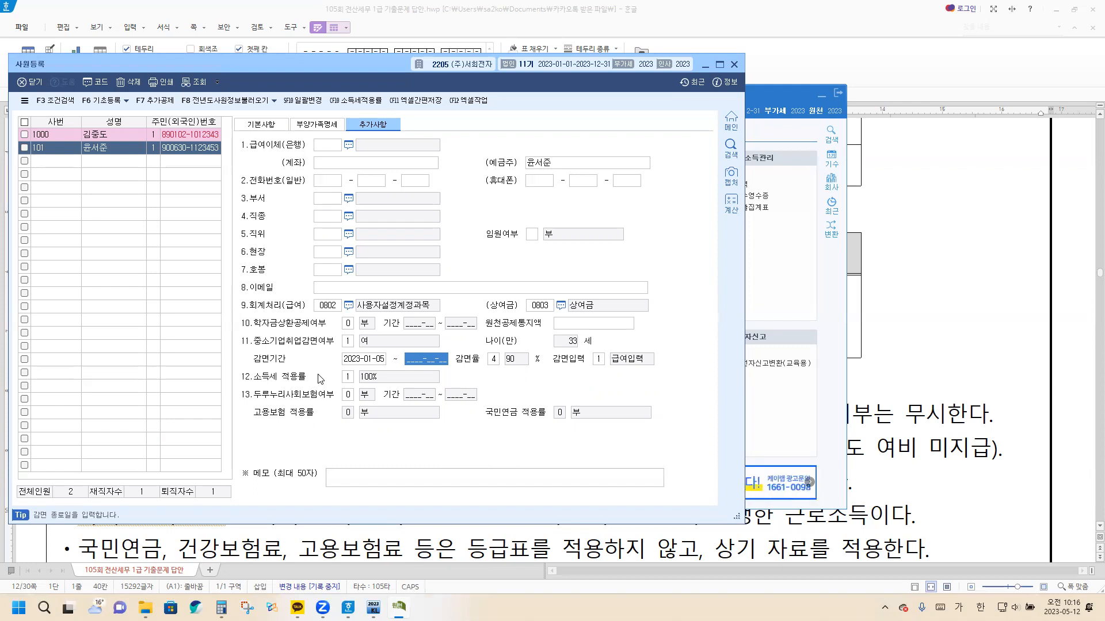
pyautogui.write('20')
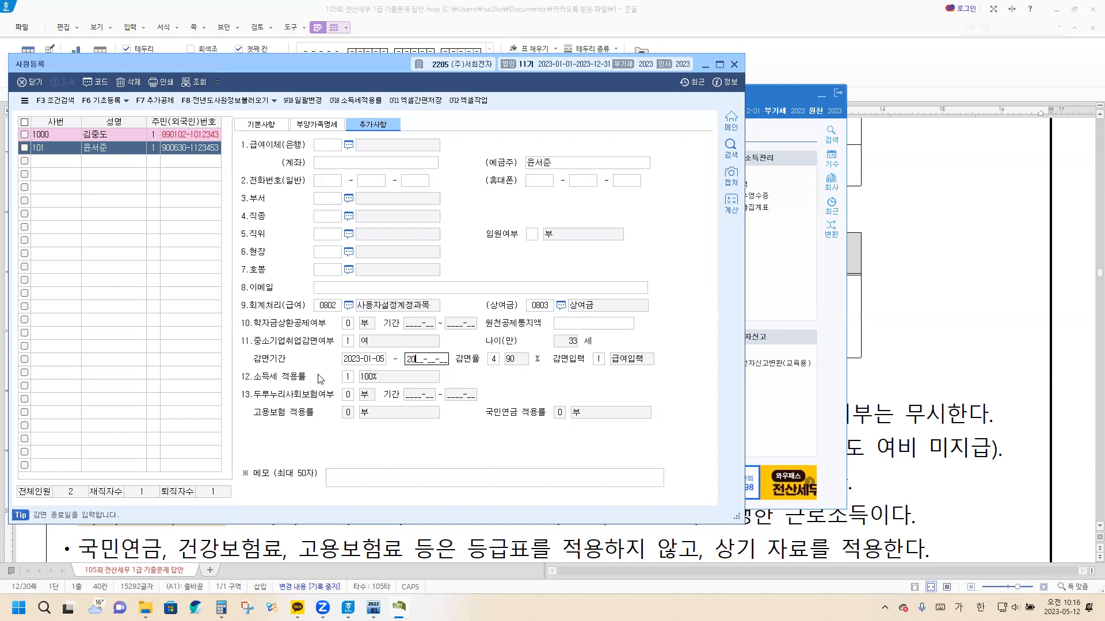
pyautogui.write('23')
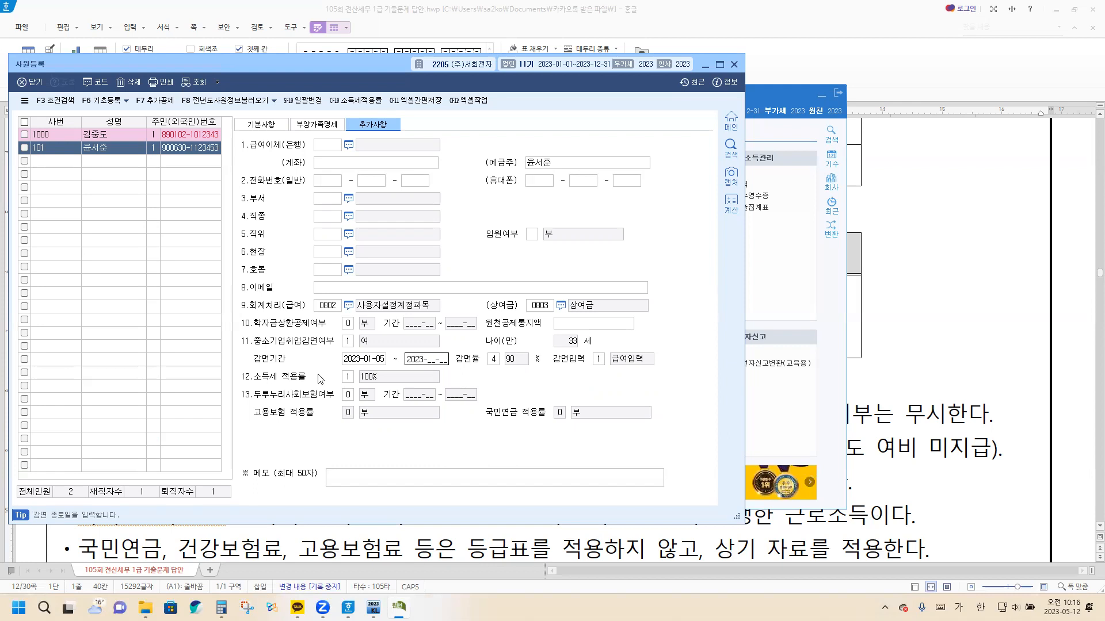
pyautogui.press('BackSpace')
pyautogui.press('BackSpace')
pyautogui.press('BackSpace')
pyautogui.press('BackSpace')
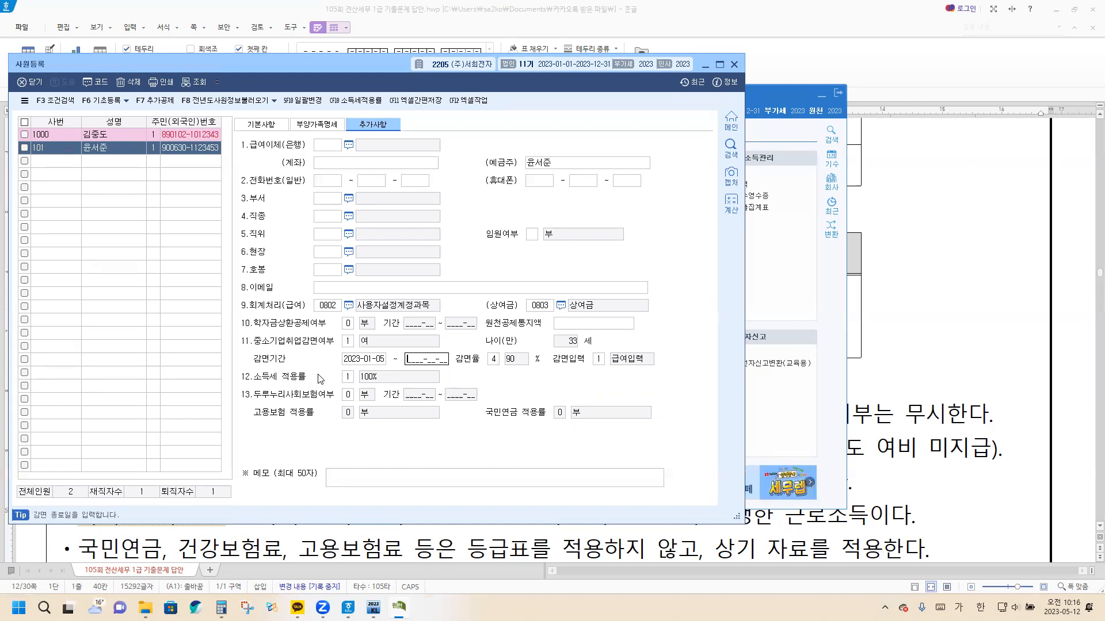
# Set the end date of the 감면기간 to 2028-01-31
pyautogui.write('2028-01-31')
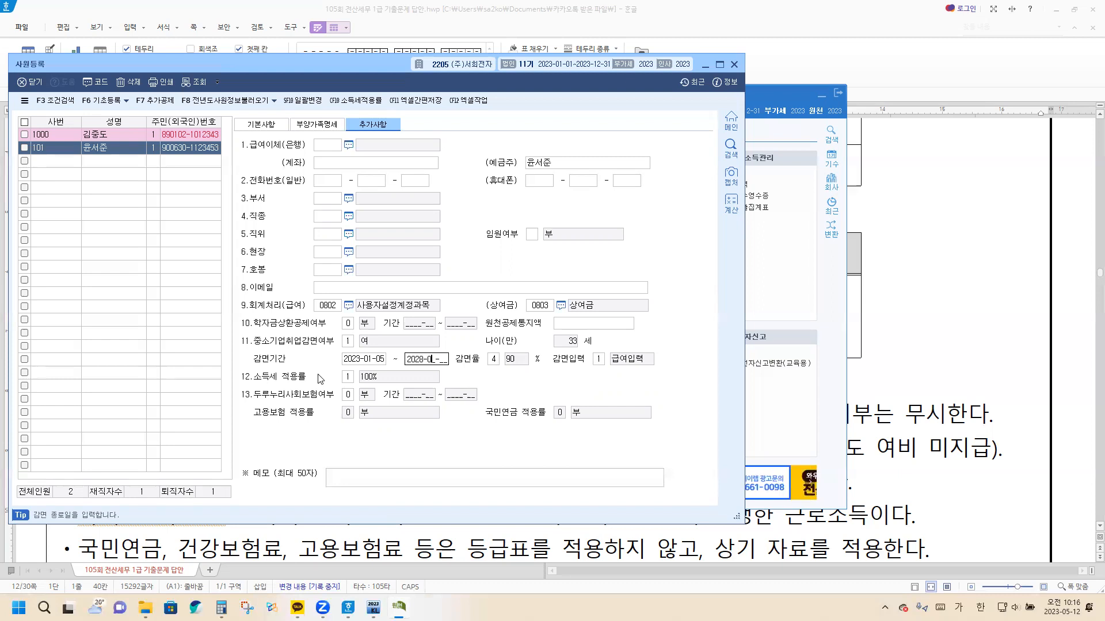
pyautogui.press('Return')
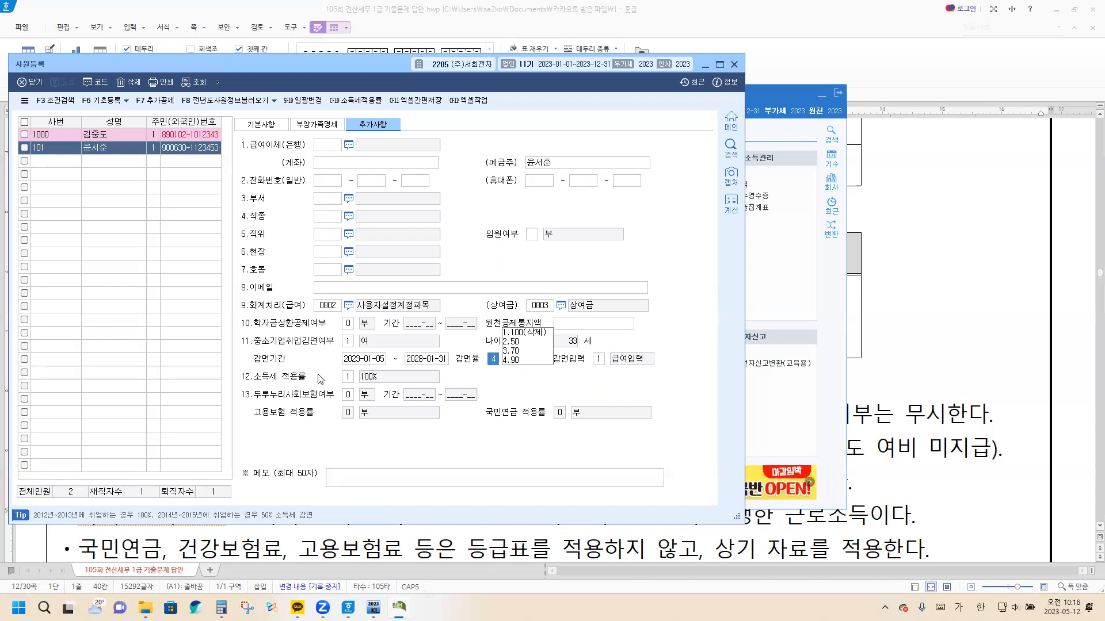
# Set the 감면율 to 4. 90%, 감면입력 to 1.급여입력 and 소득세 적용률 to 1. 100%
pyautogui.press('Return')
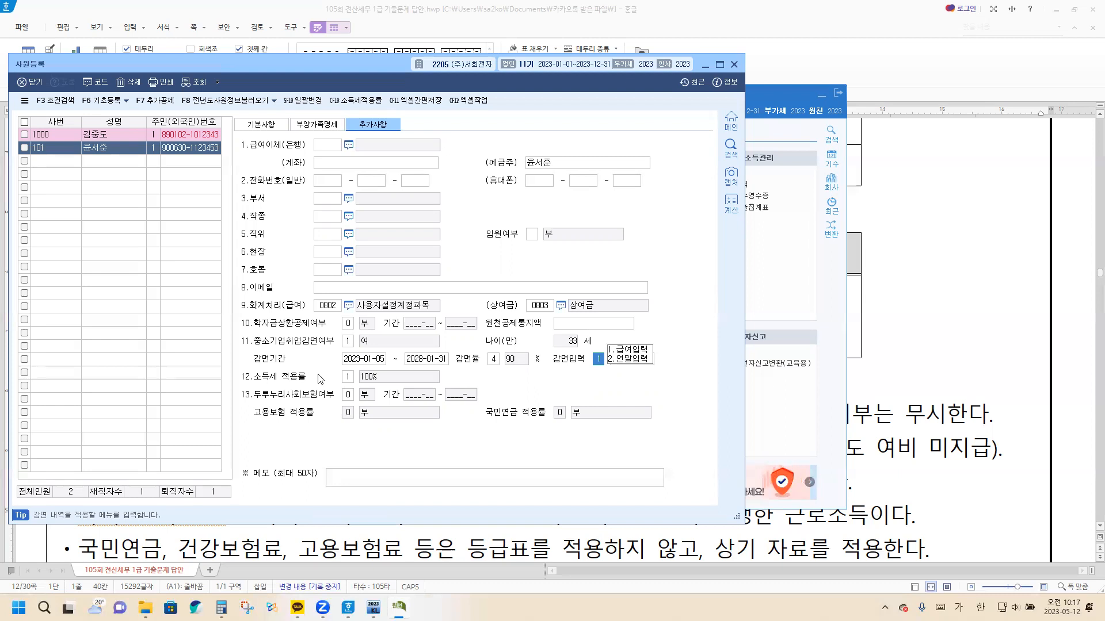
pyautogui.click(494, 359)
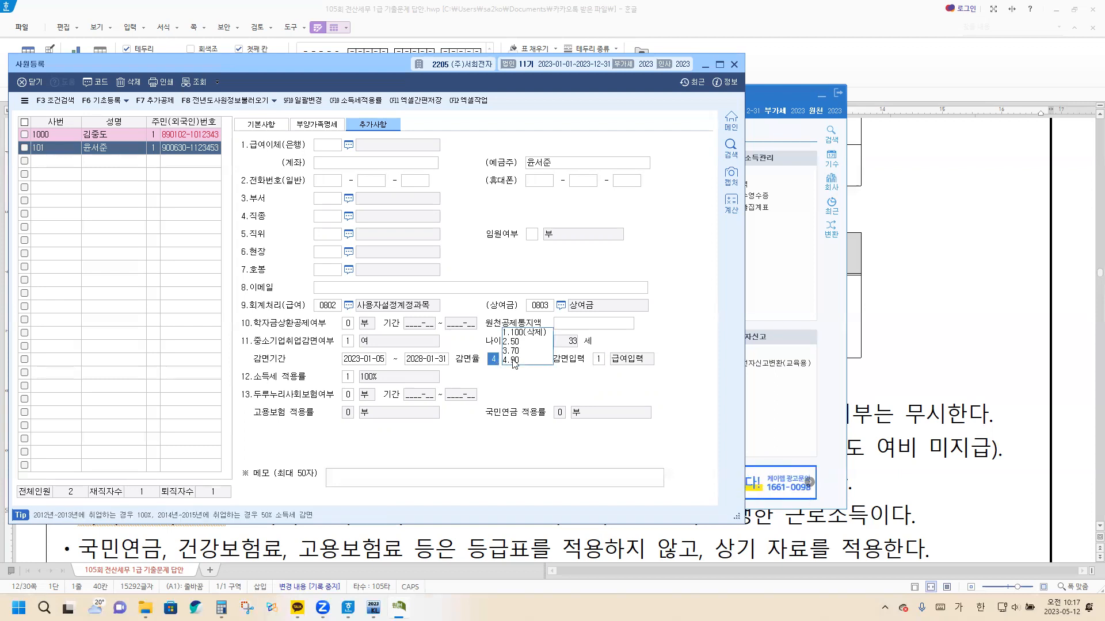
pyautogui.click(514, 360)
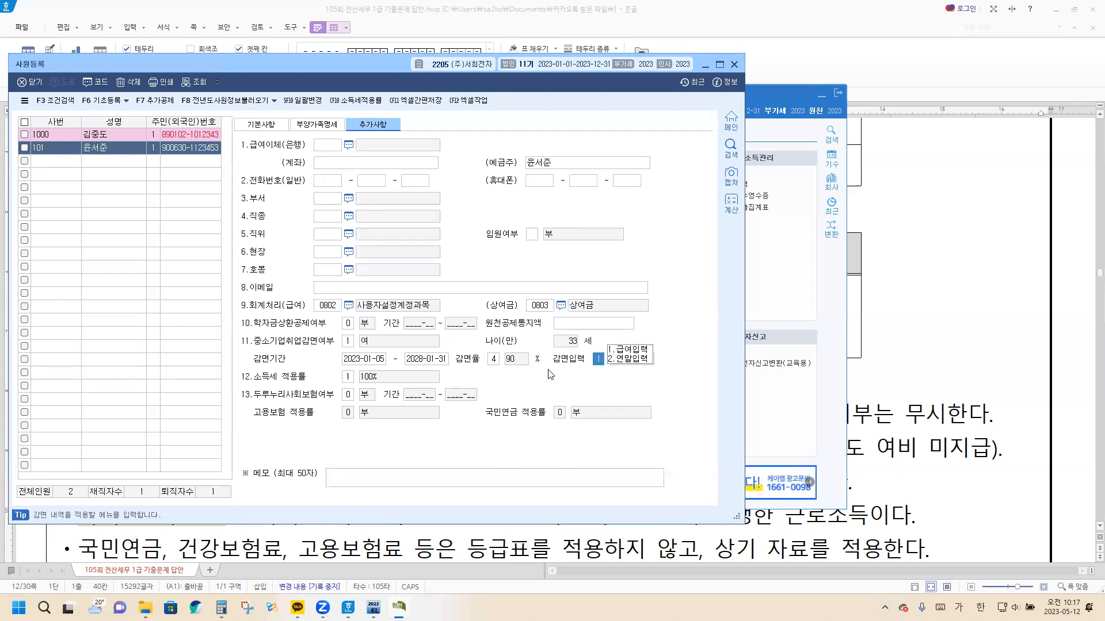
pyautogui.click(624, 355)
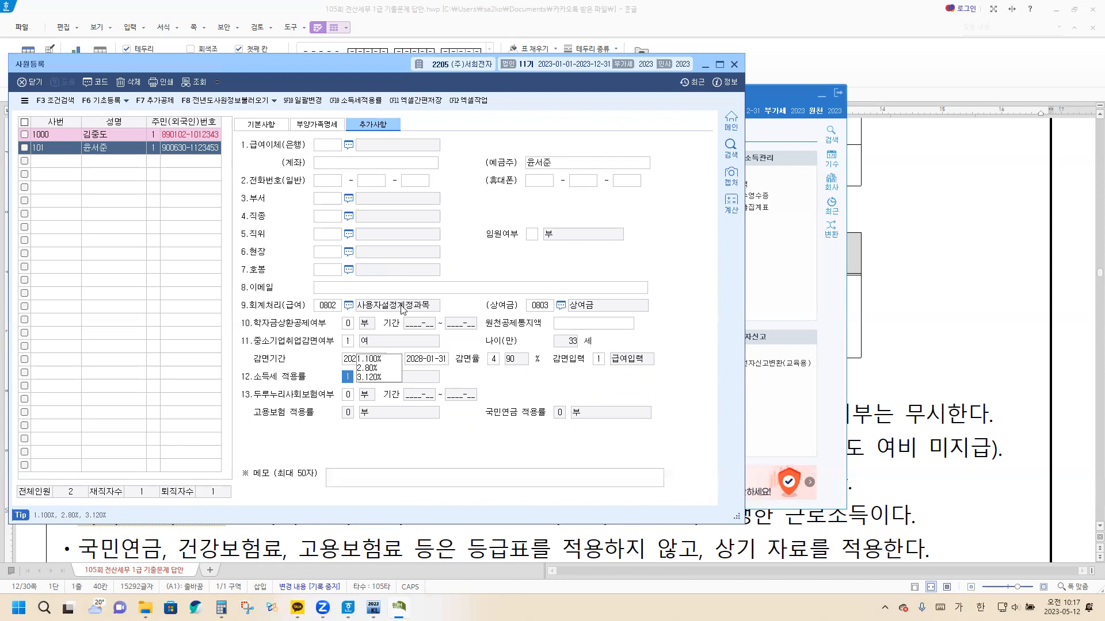
pyautogui.click(382, 359)
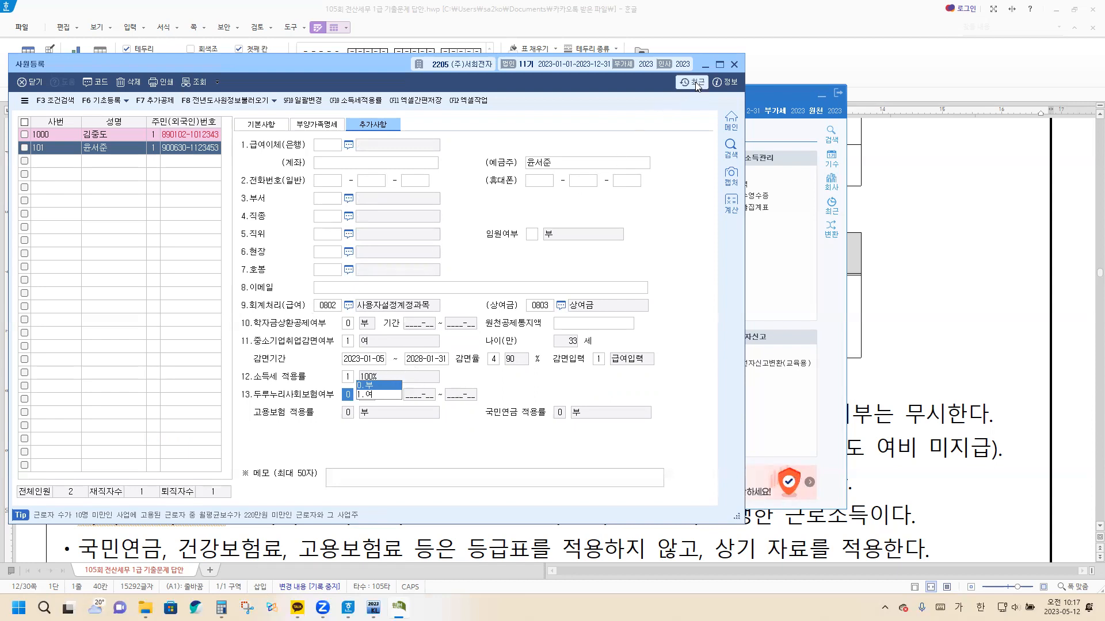
# Leave 사원등록 and open the 수당공제 registration within 급여자료입력
pyautogui.click(734, 64)
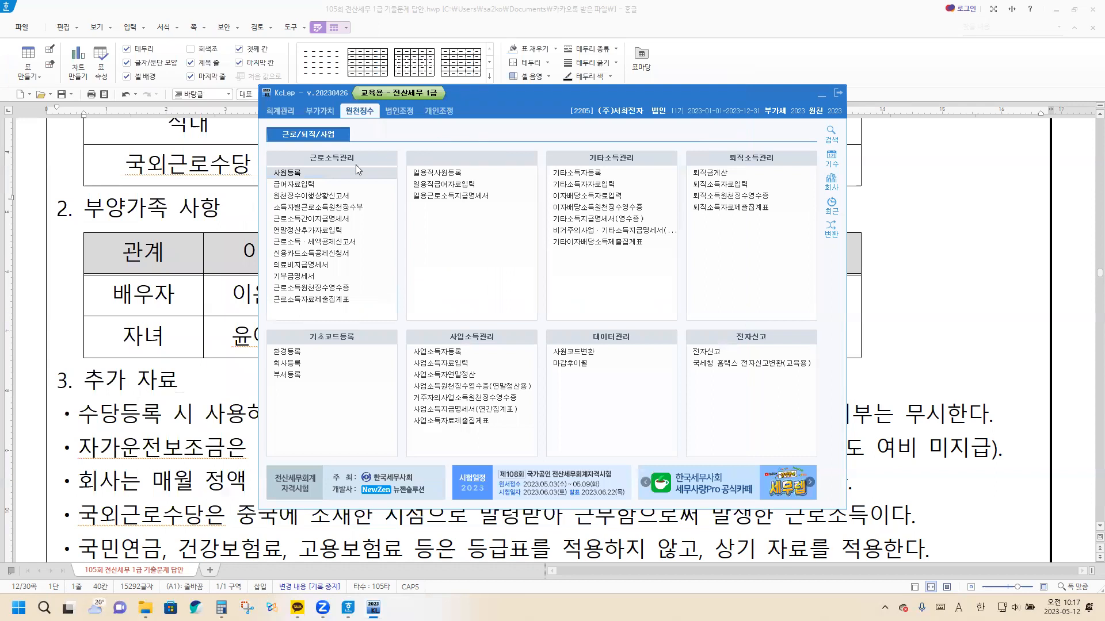
pyautogui.click(294, 189)
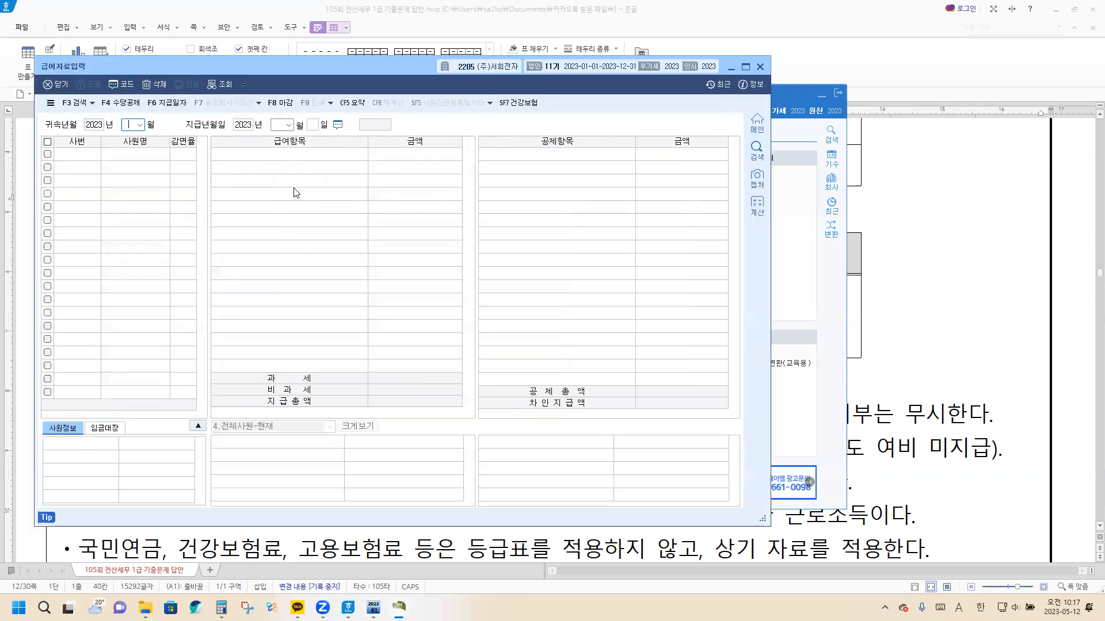
pyautogui.click(120, 103)
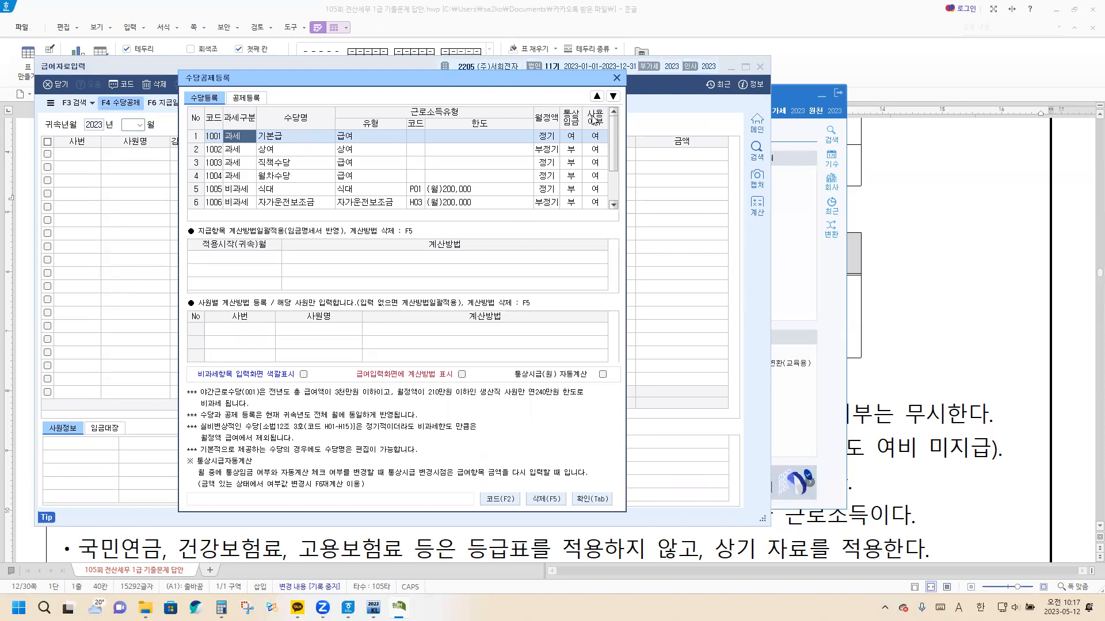
# Set 사용여부 to 부 for the 상여, 직책수당, 월차수당 and 야간근로수당 allowances in 수당등록
pyautogui.click(597, 152)
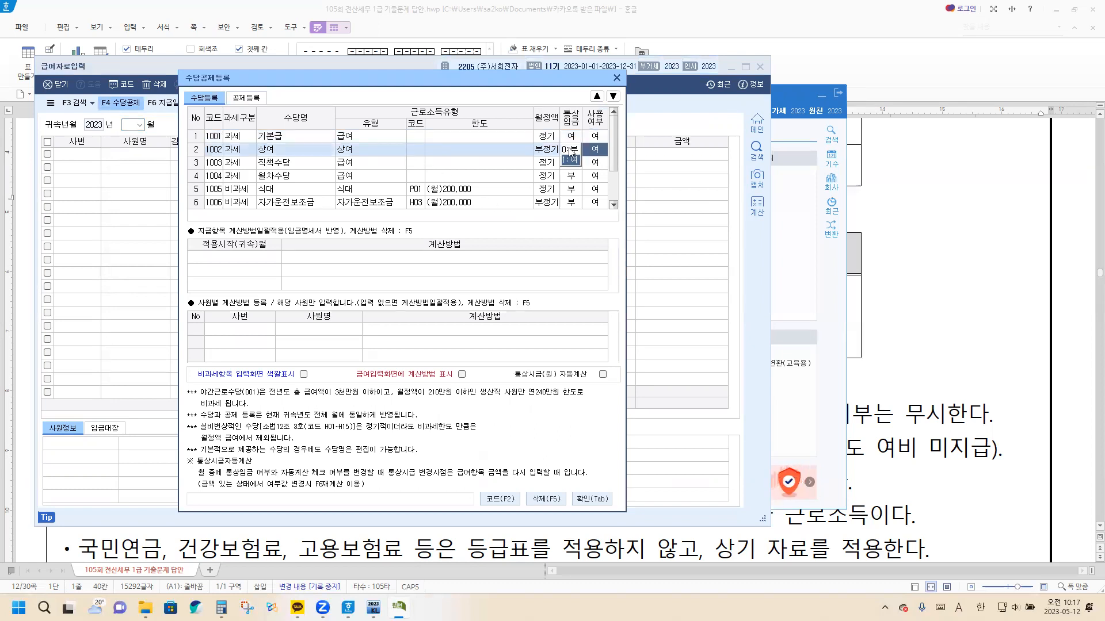
pyautogui.press('0')
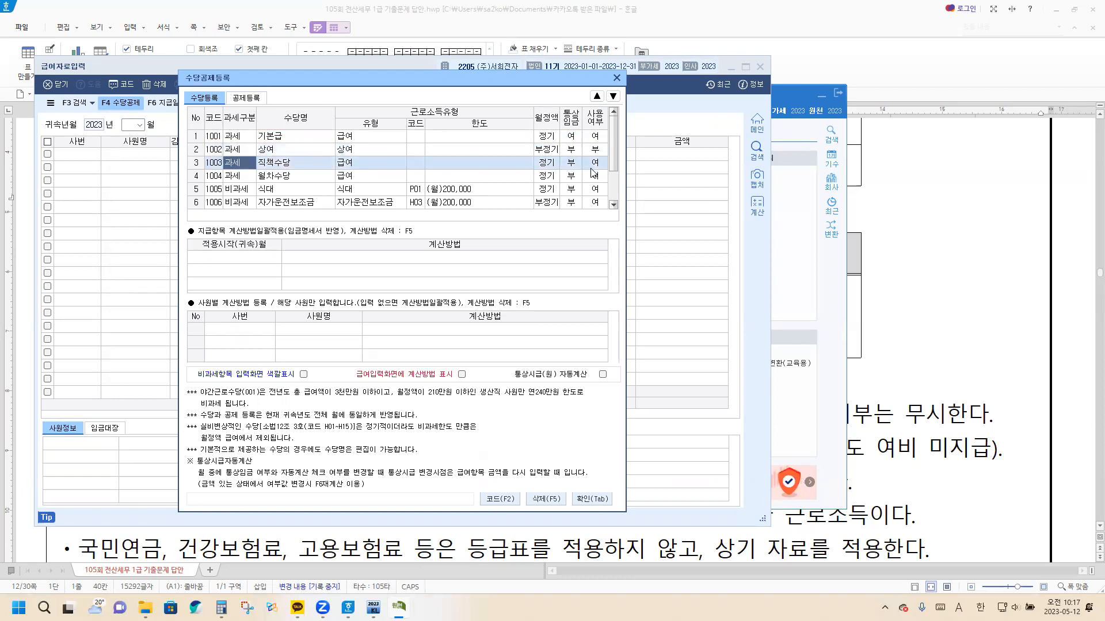
pyautogui.press('0')
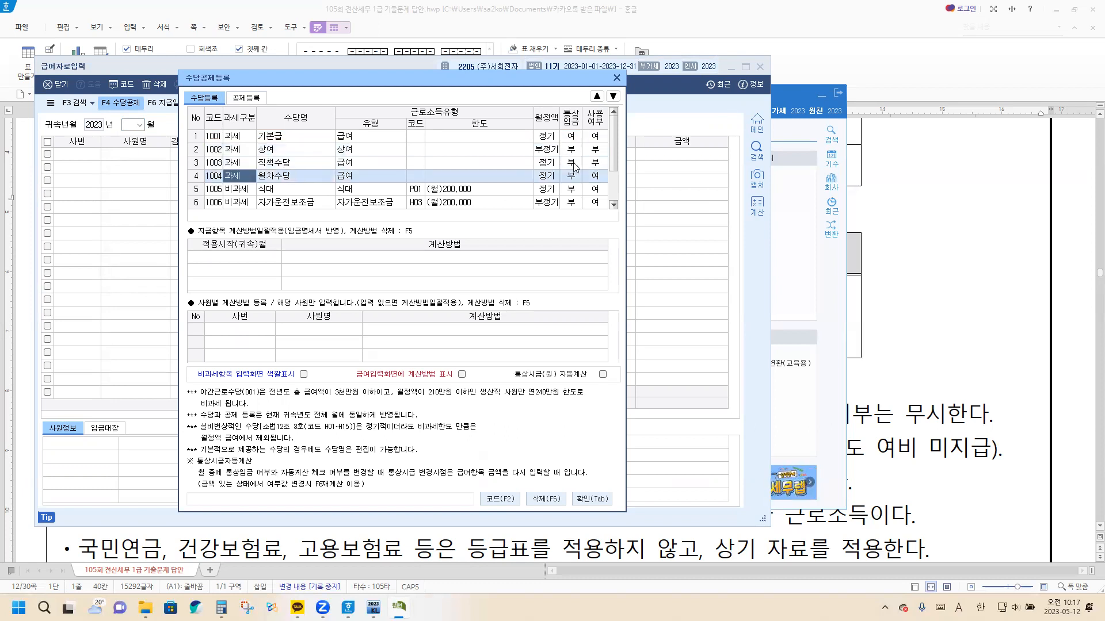
pyautogui.press('0')
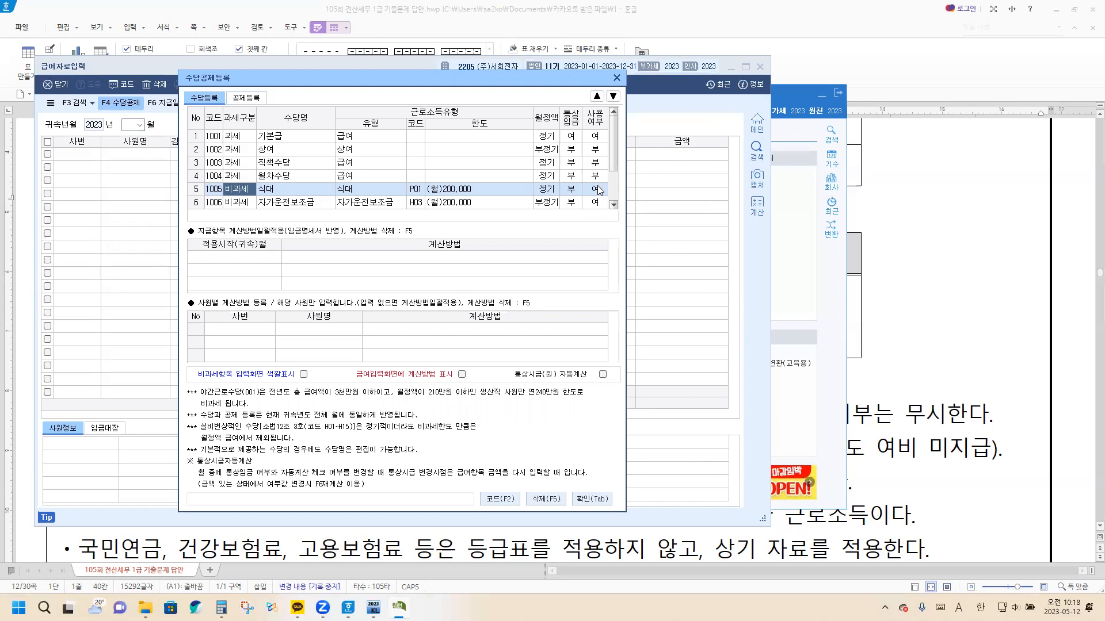
pyautogui.scroll(-1, 603, 202)
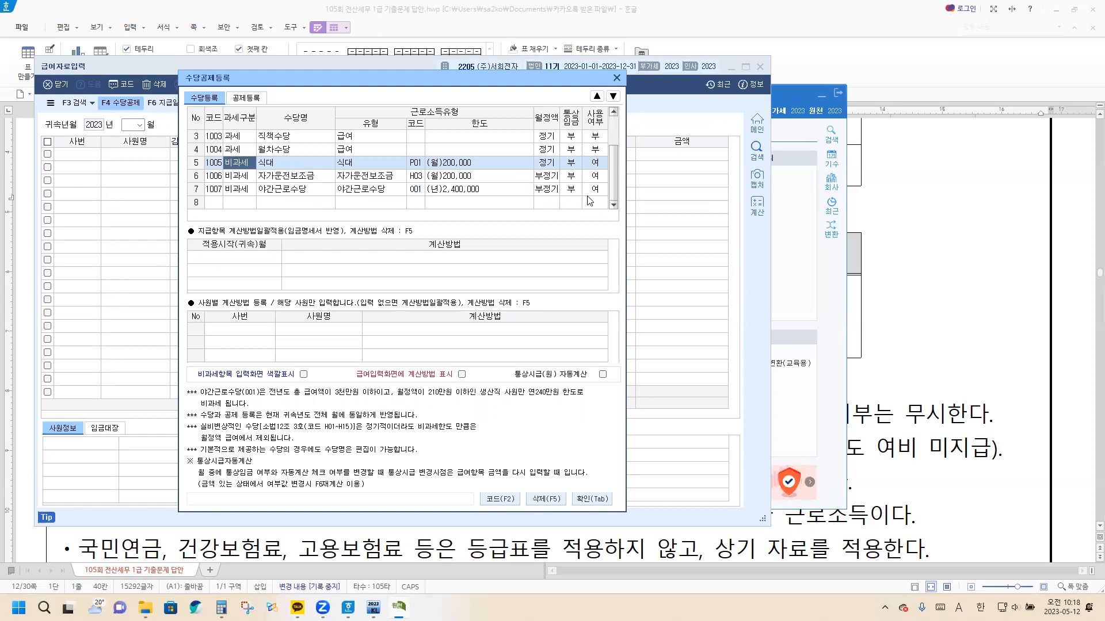
pyautogui.click(596, 190)
pyautogui.click(574, 194)
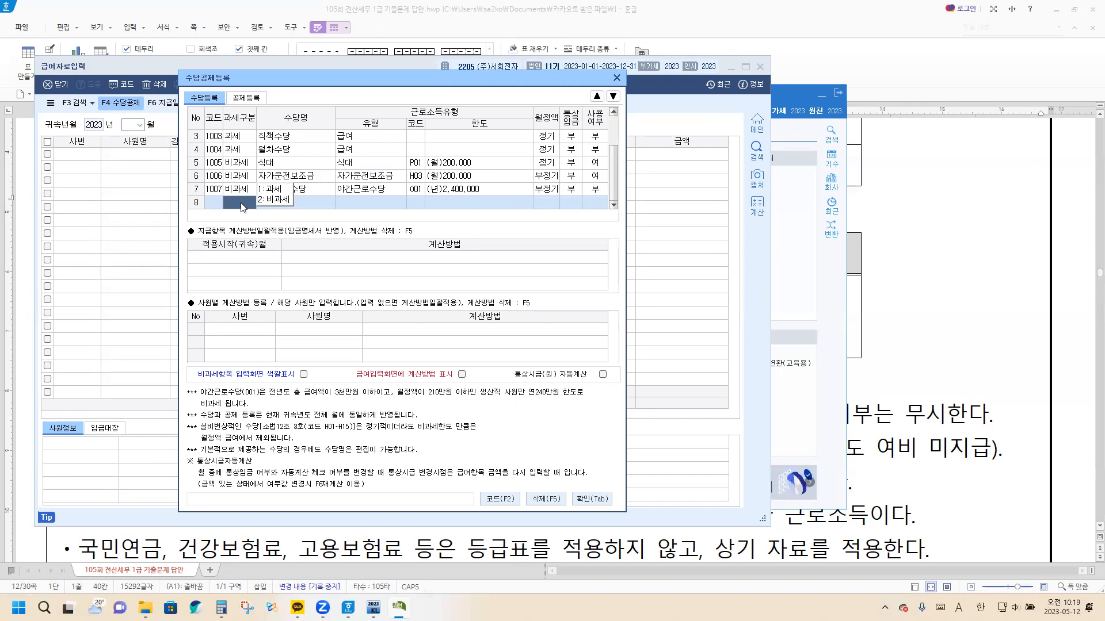
# Add a 비과세 allowance using code M01, 국외근로 월100만원, found by searching for 국외, and close the allowance registration
pyautogui.click(277, 202)
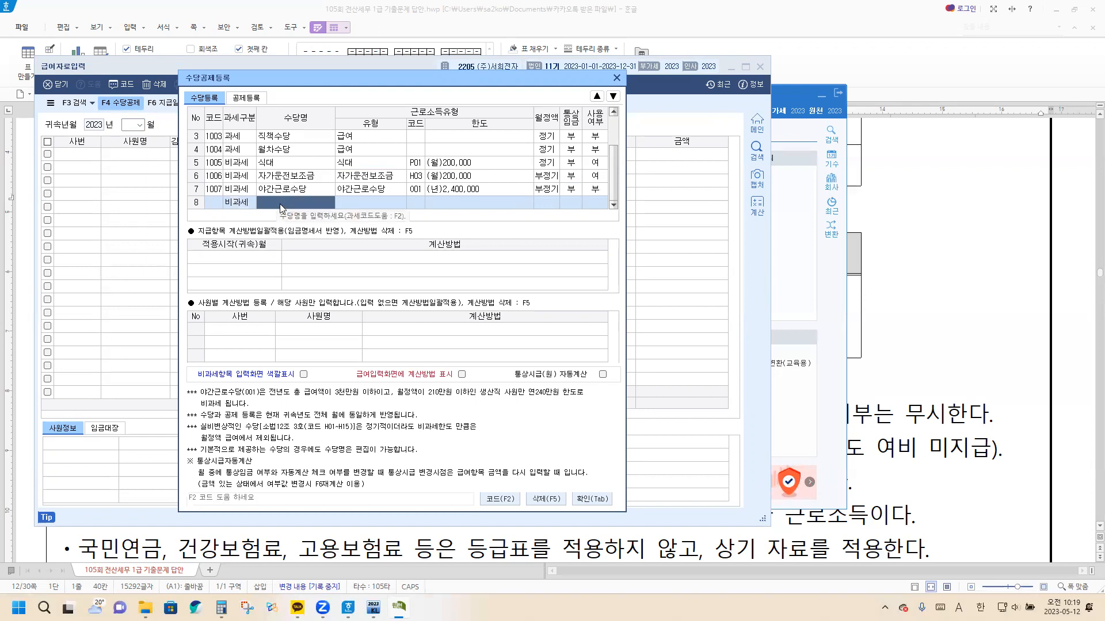
pyautogui.press('F2')
pyautogui.write('RNR')
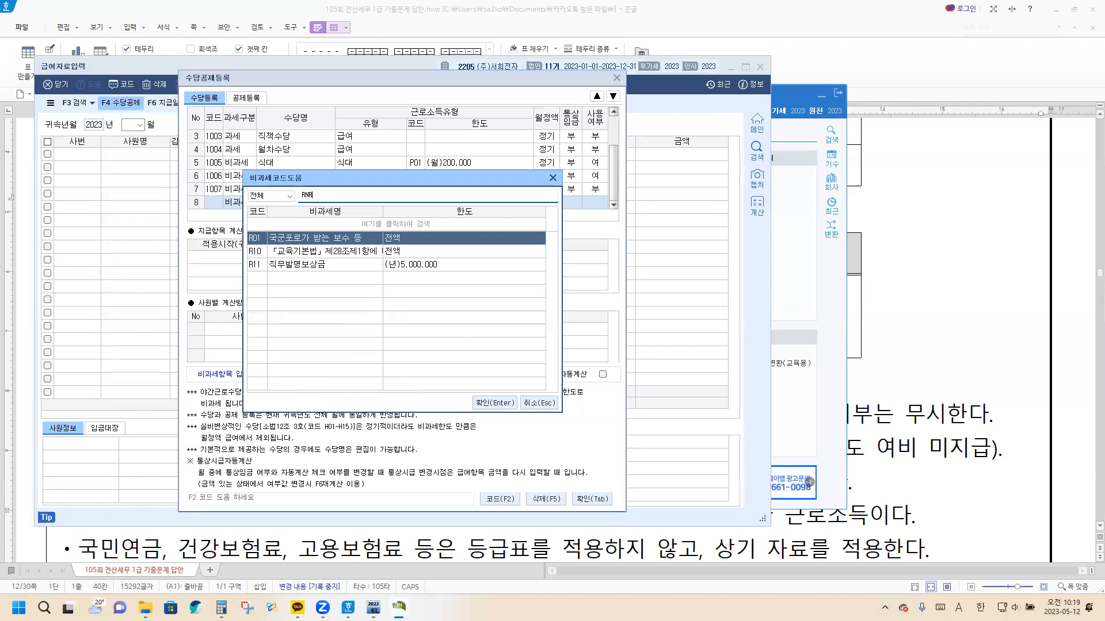
pyautogui.press('BackSpace')
pyautogui.press('BackSpace')
pyautogui.press('BackSpace')
pyautogui.press('Hangul')
pyautogui.write('국')
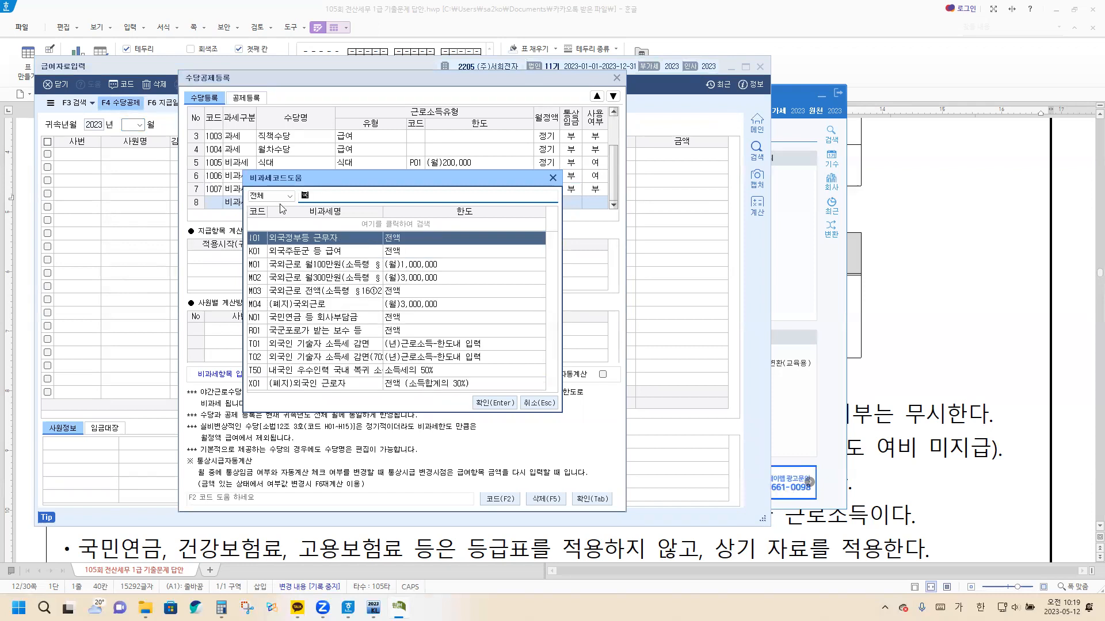
pyautogui.write('외')
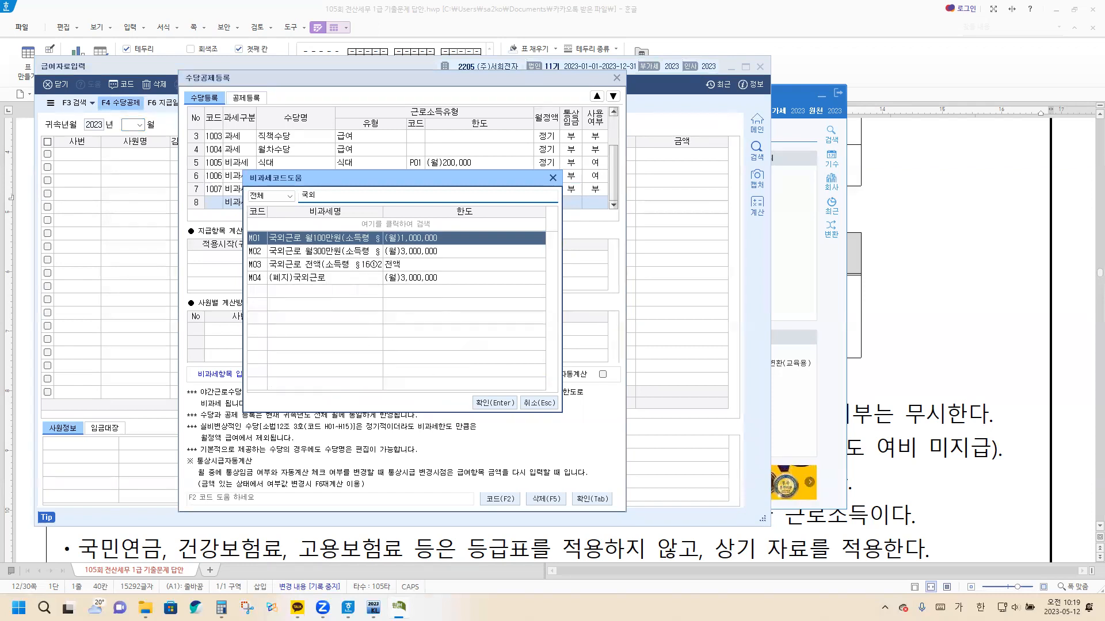
pyautogui.press('Return')
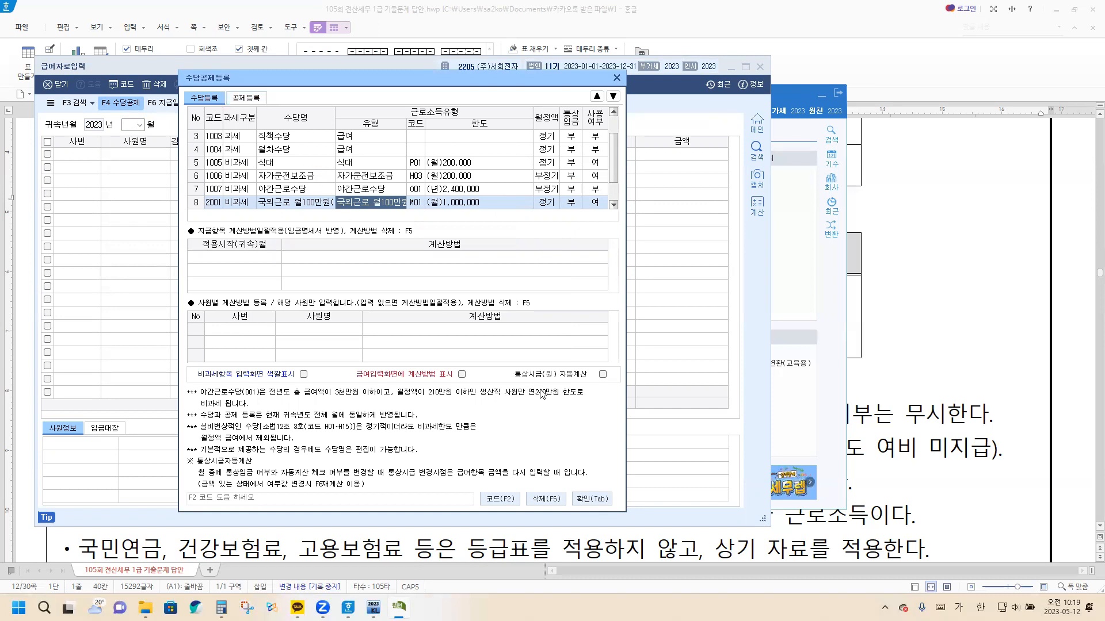
pyautogui.press('Escape')
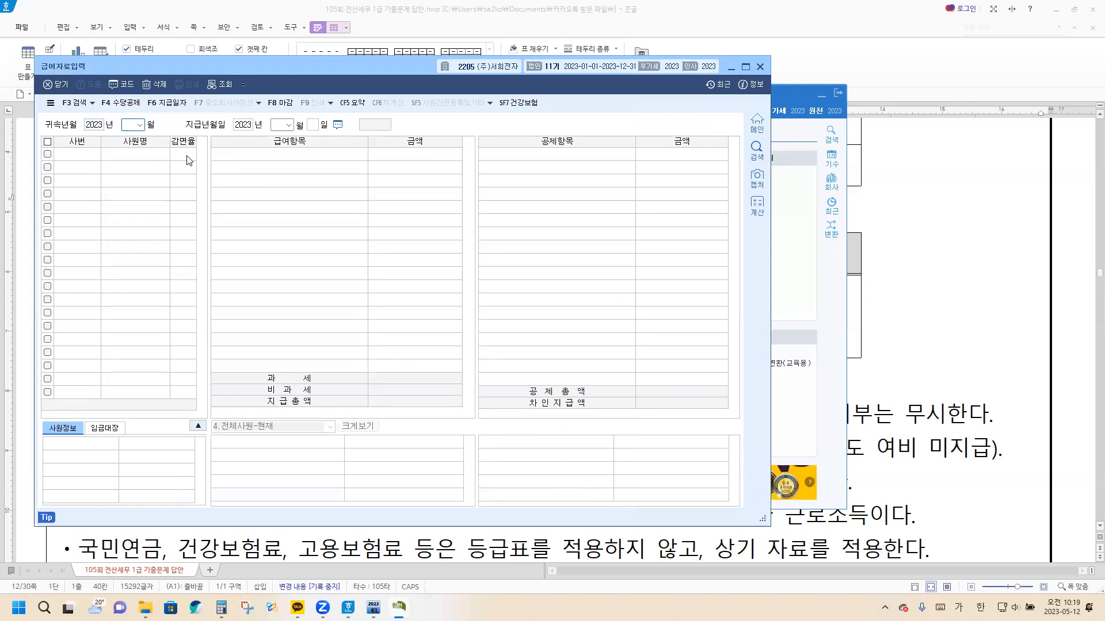
# Load the payroll for 귀속년월 2023-07 with the 지급년월일 2023-07-25
pyautogui.write('07')
pyautogui.press('Return')
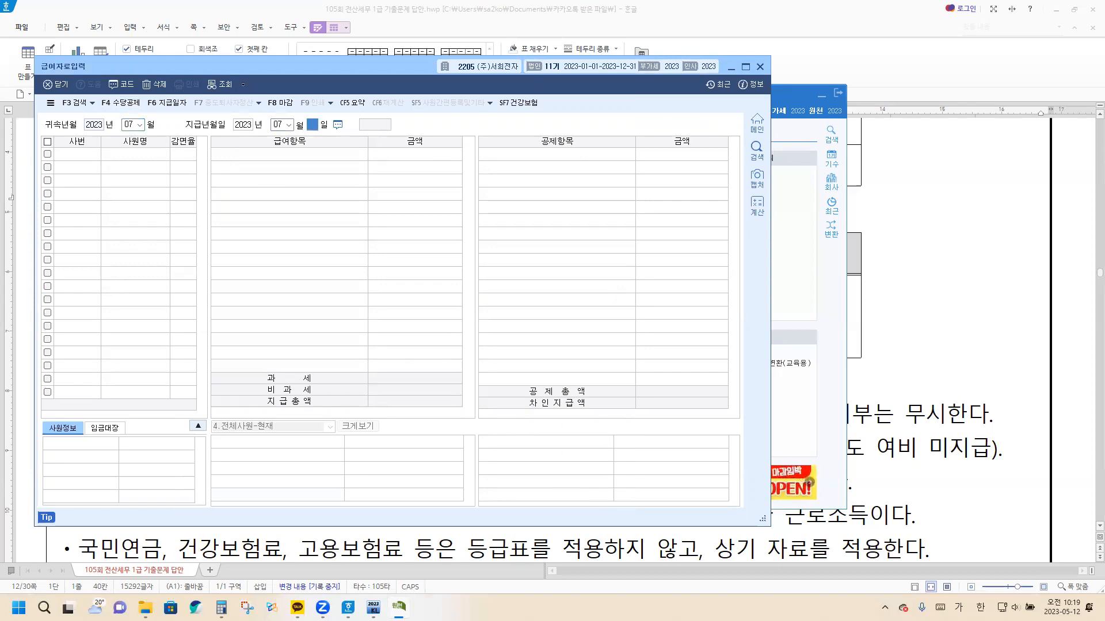
pyautogui.write('25')
pyautogui.press('Return')
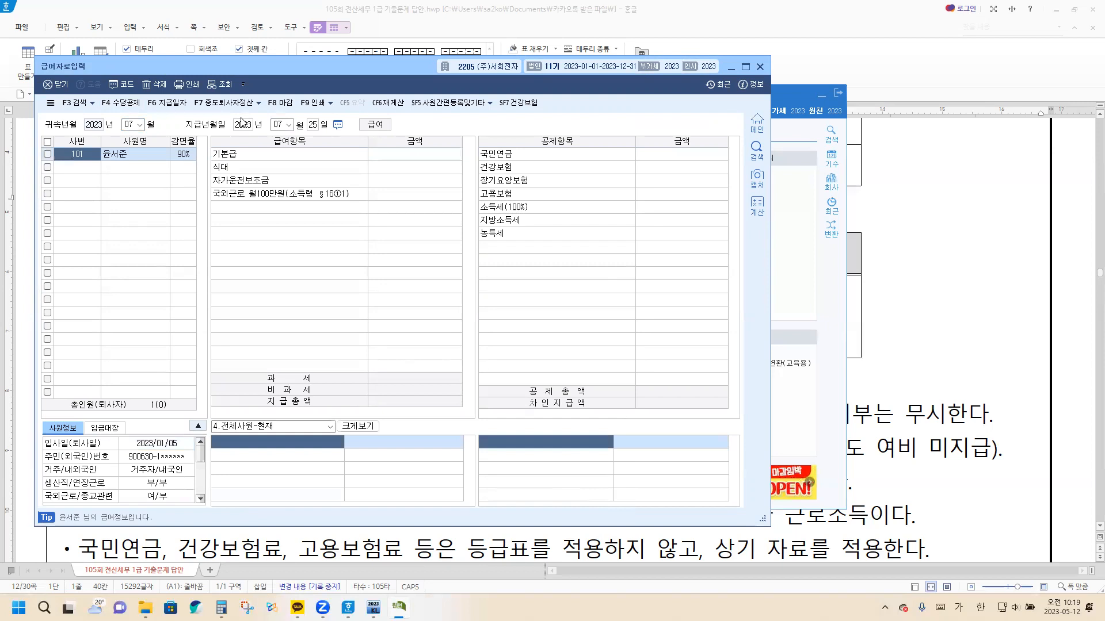
pyautogui.press('Return')
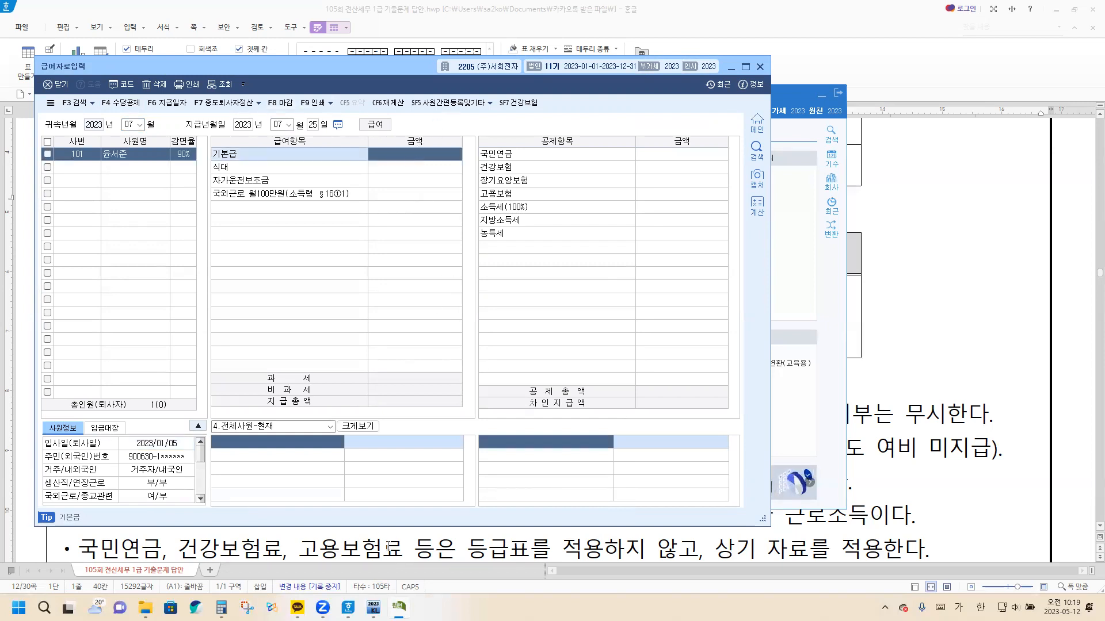
# Enter the pay items for employee 101: 기본급 4,500,000, 식대 300,000, 자가운전보조금 300,000 and 국외근로 1,000,000
pyautogui.moveTo(396, 524); pyautogui.dragTo(396, 418)
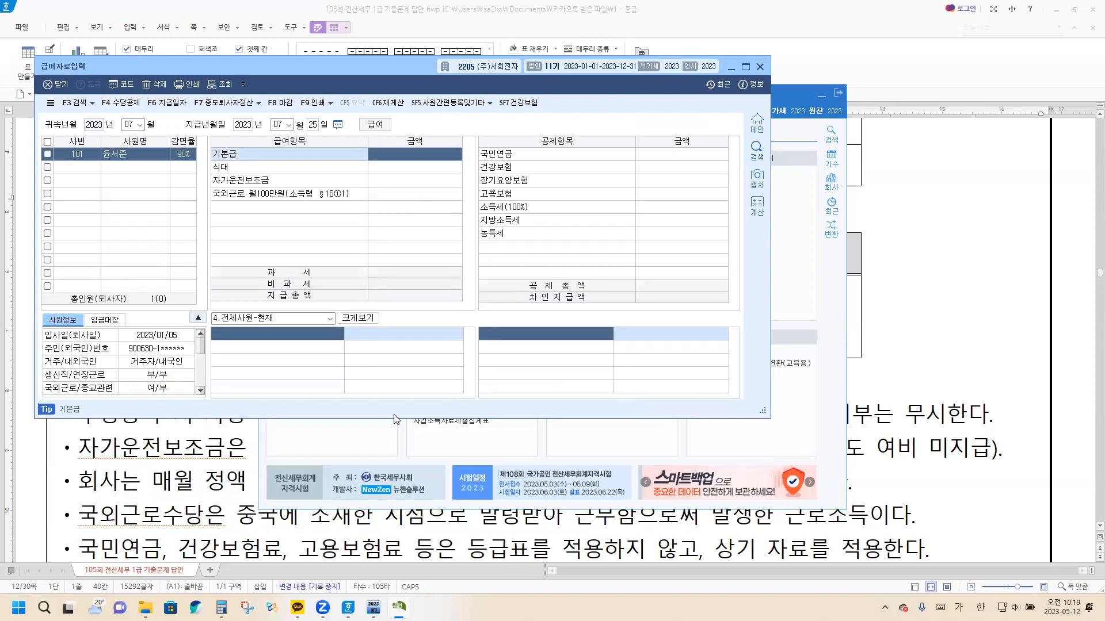
pyautogui.write('4500000')
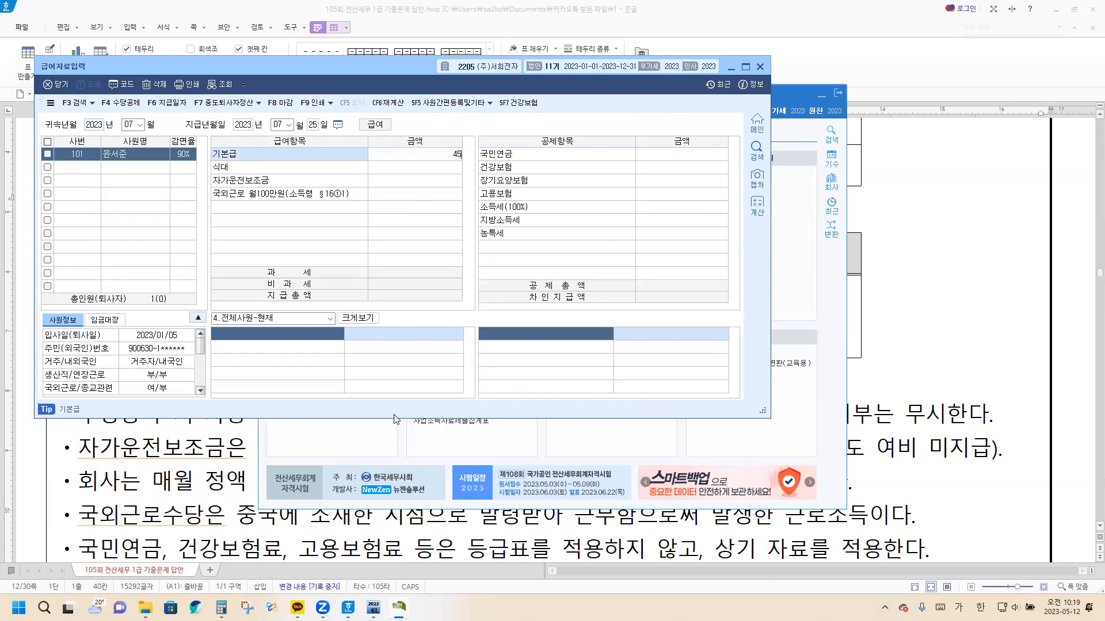
pyautogui.press('Return')
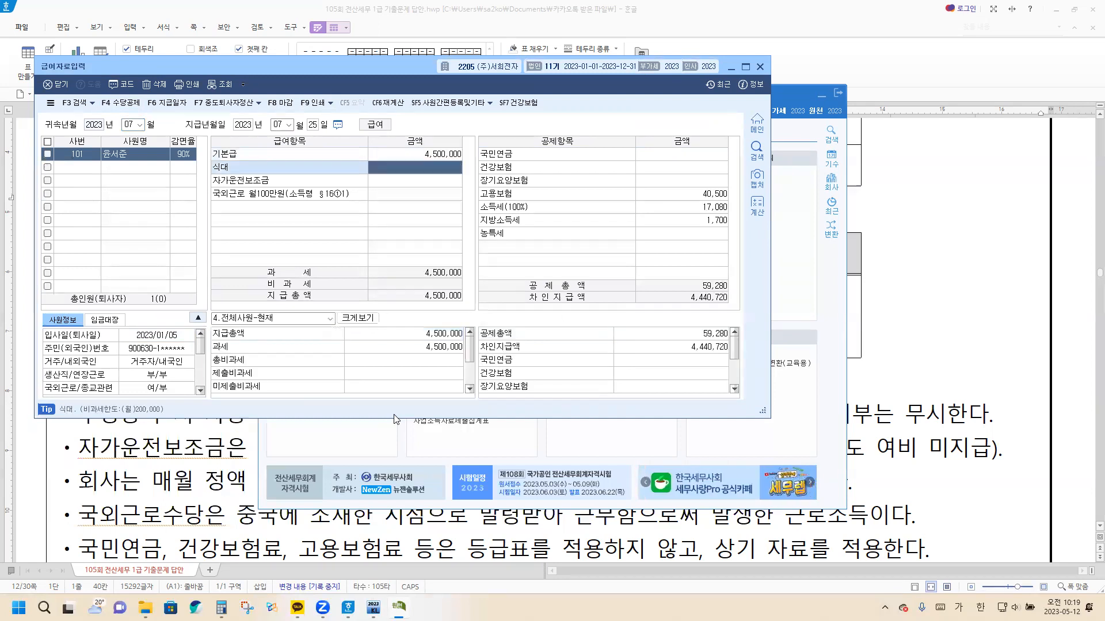
pyautogui.write('3000000')
pyautogui.press('Return')
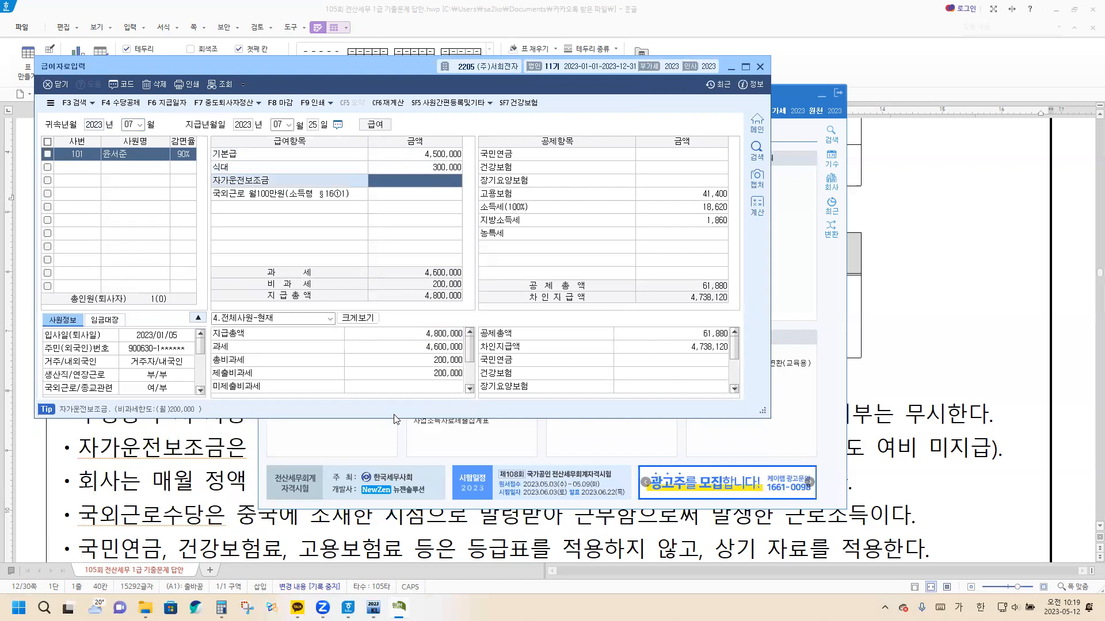
pyautogui.write('300000')
pyautogui.press('Return')
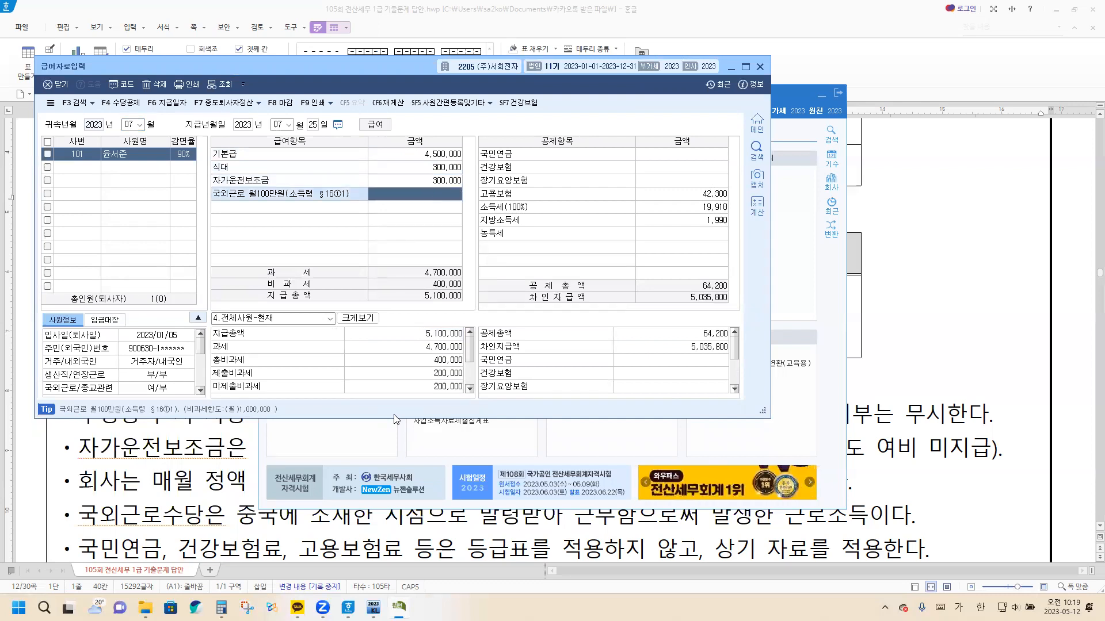
pyautogui.write('1000000')
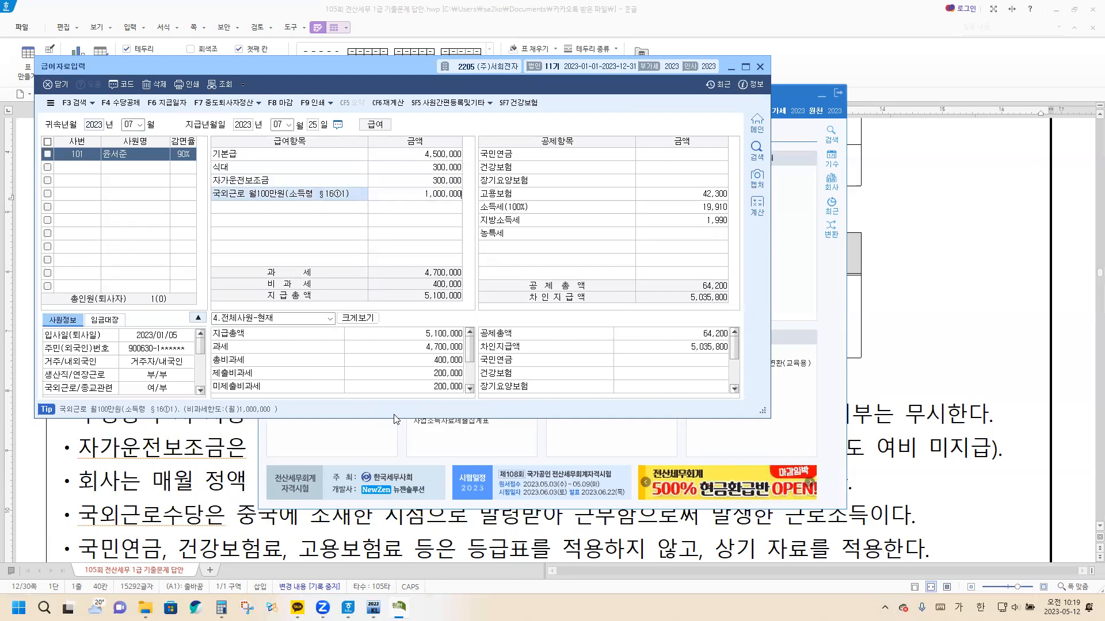
pyautogui.press('Return')
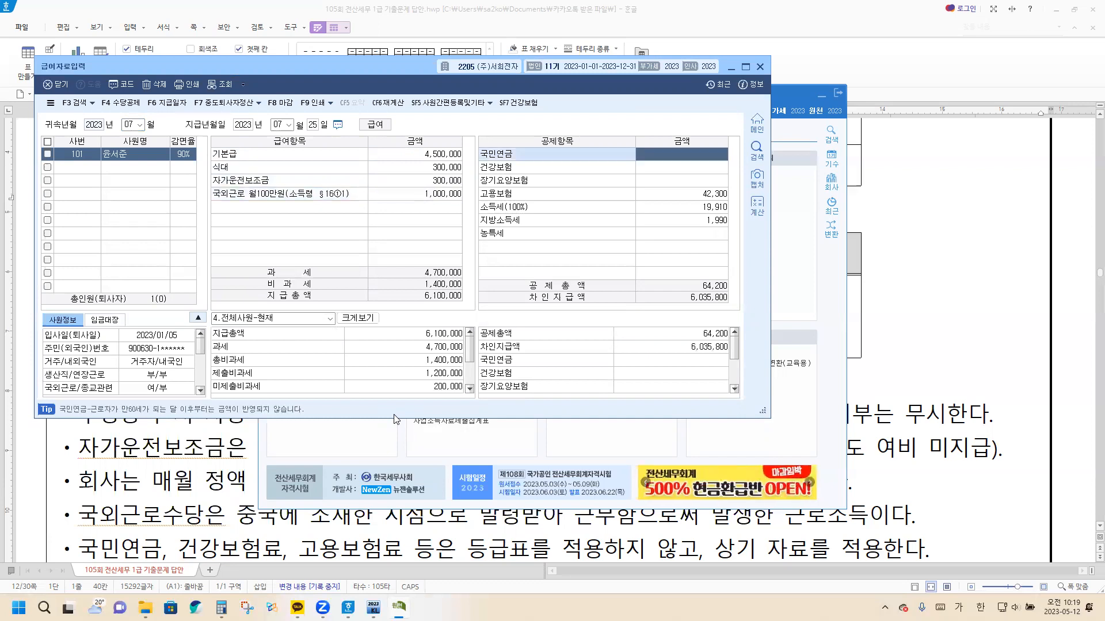
# Enter the deductions 국민연금 202,500, 건강보험 157,270 and 장기요양보험 19,290, and close 급여자료입력
pyautogui.write('202500')
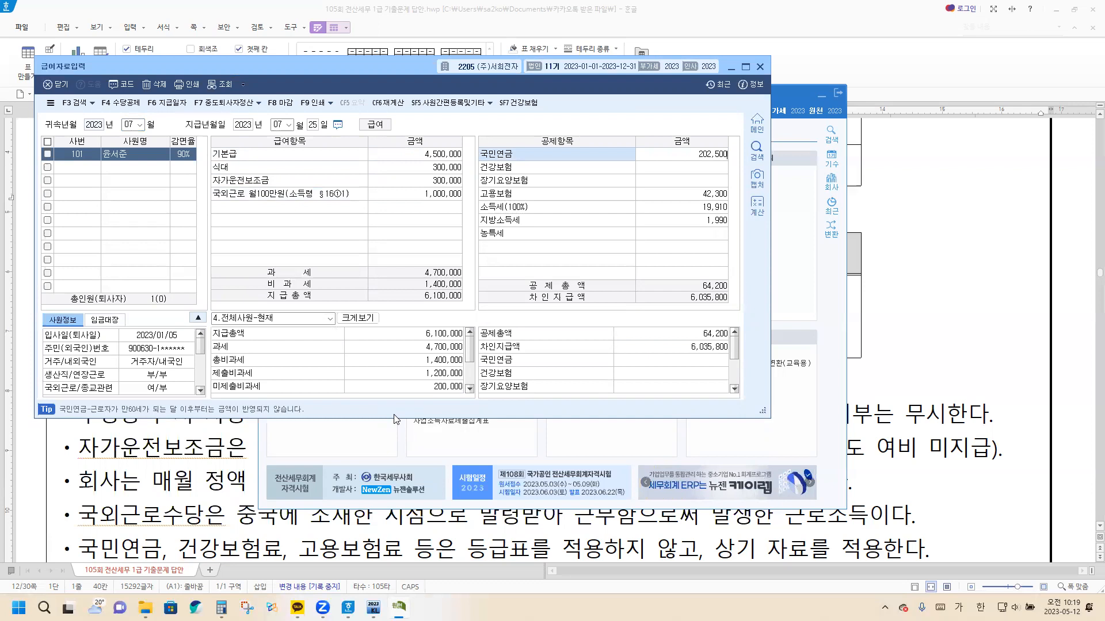
pyautogui.press('Return')
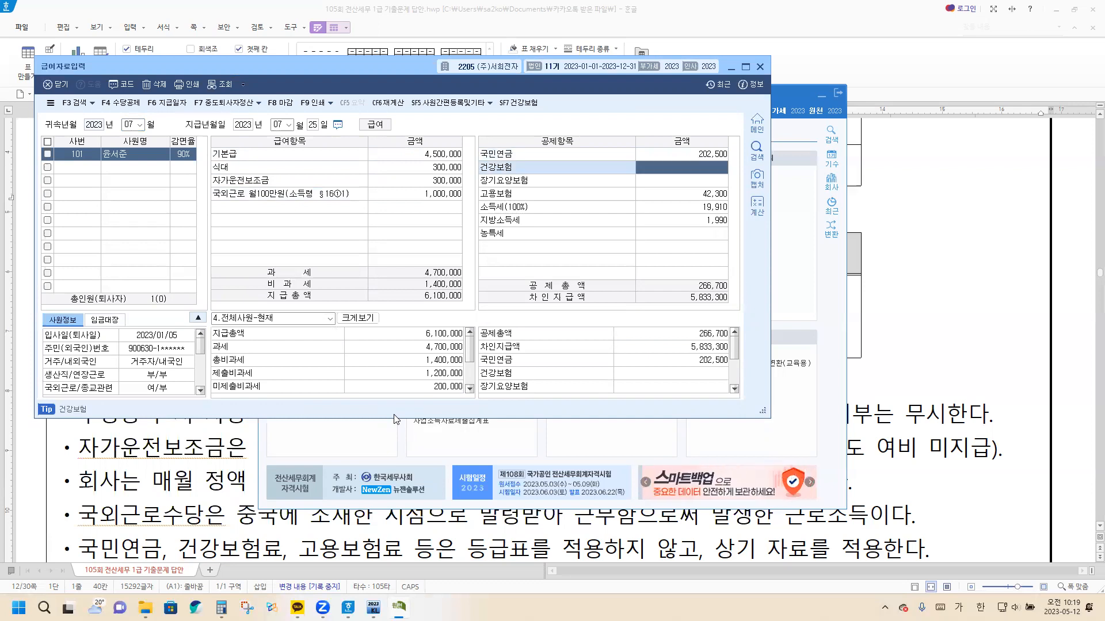
pyautogui.write('157,270')
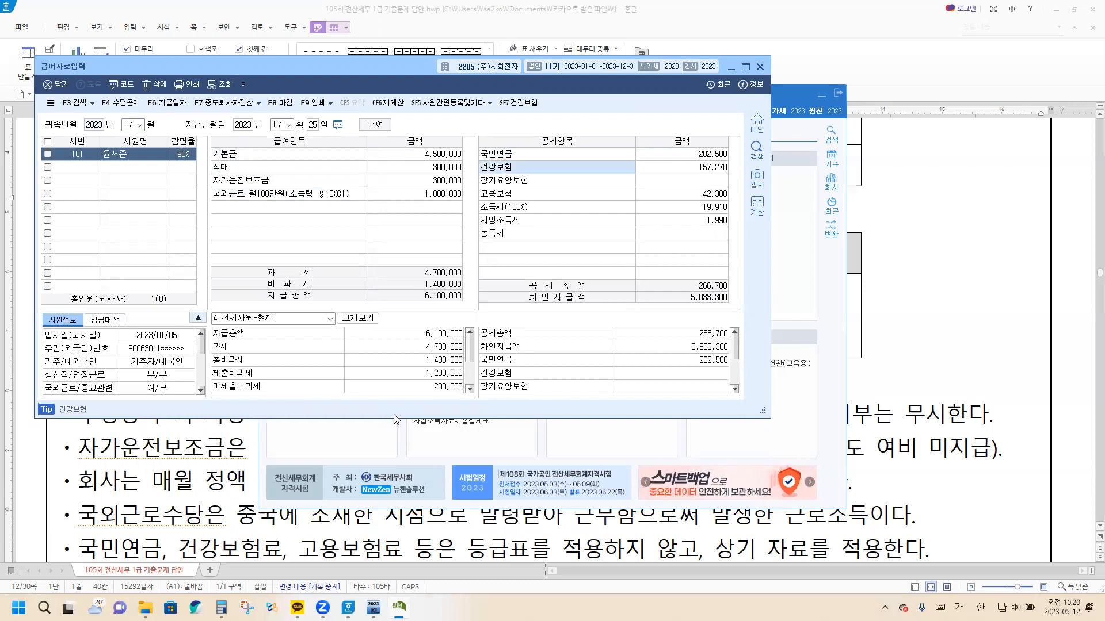
pyautogui.press('Return')
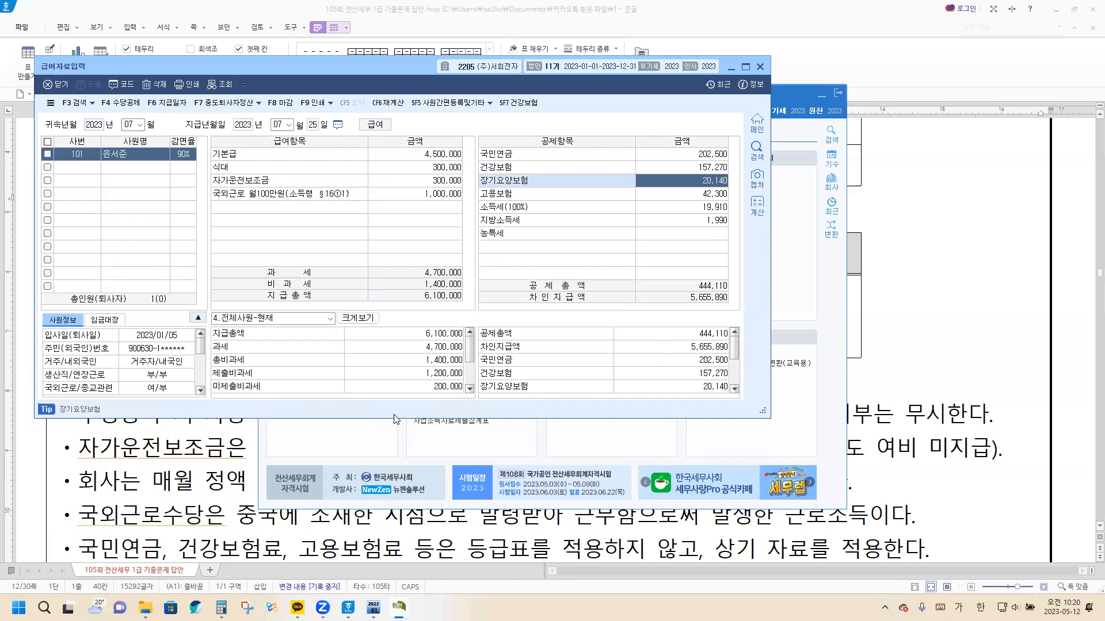
pyautogui.write('19290')
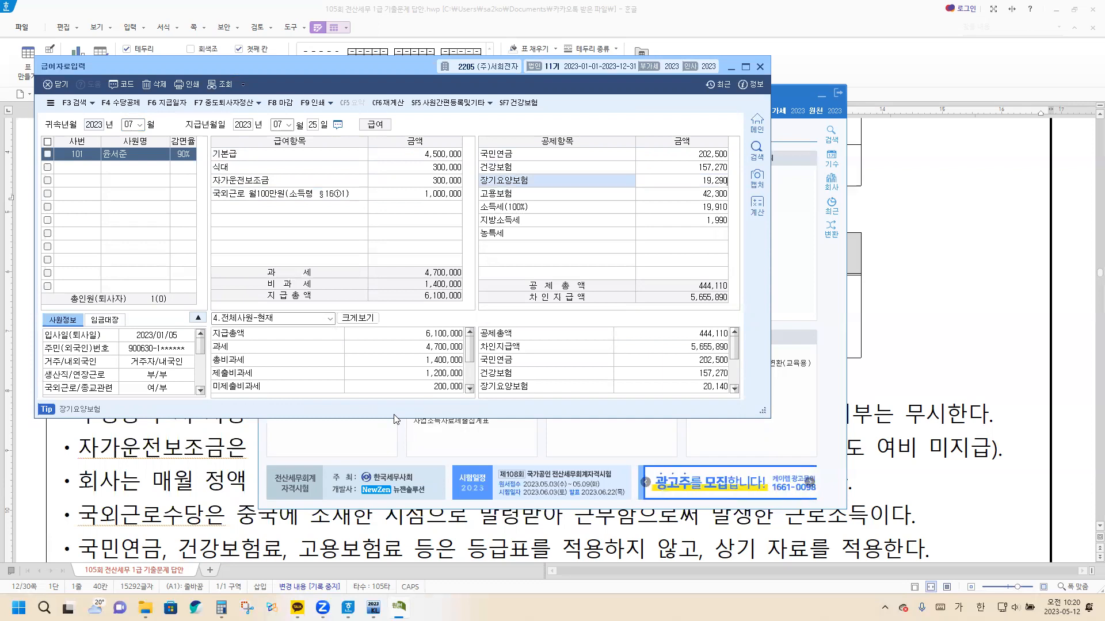
pyautogui.press('Return')
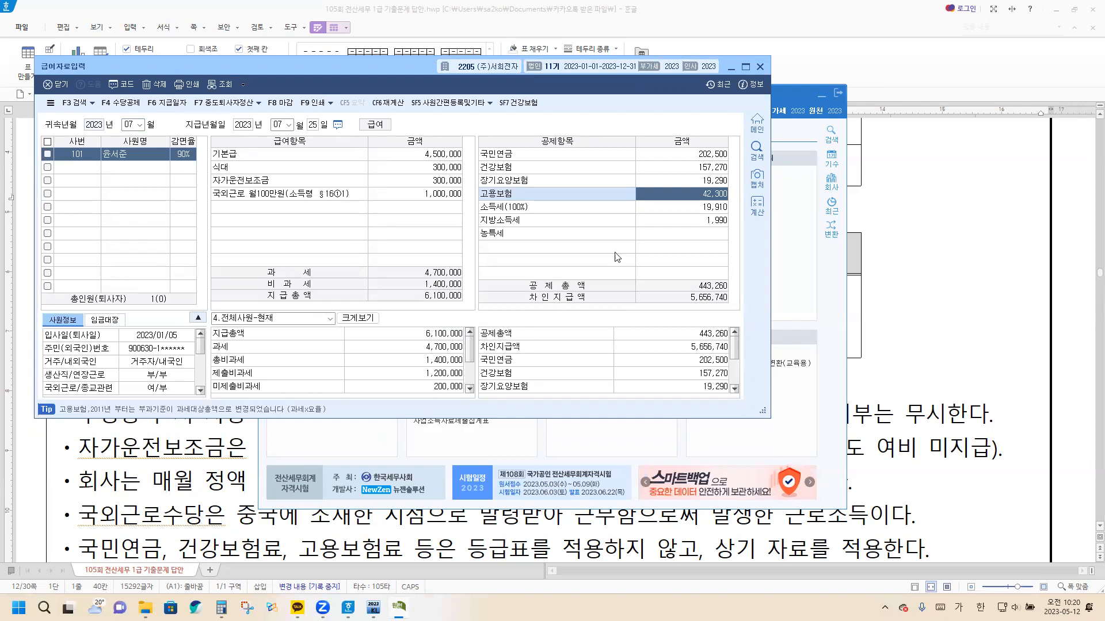
pyautogui.click(759, 67)
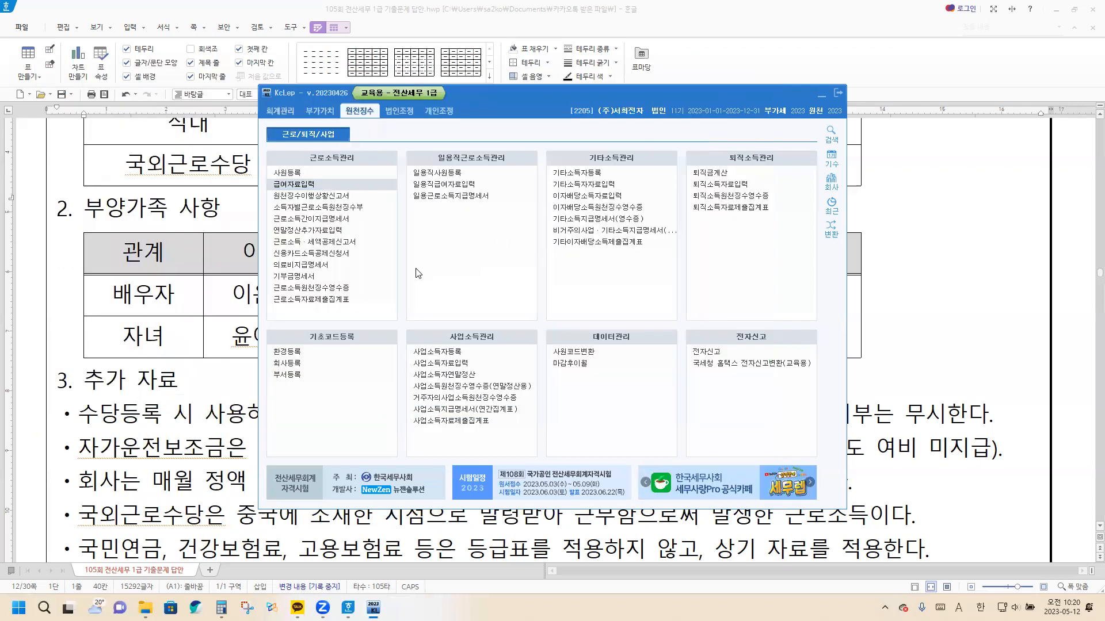
# Open 원천징수이행상황신고서 and set both 귀속기간 and 지급기간 to July 2023 through July 2023
pyautogui.click(307, 197)
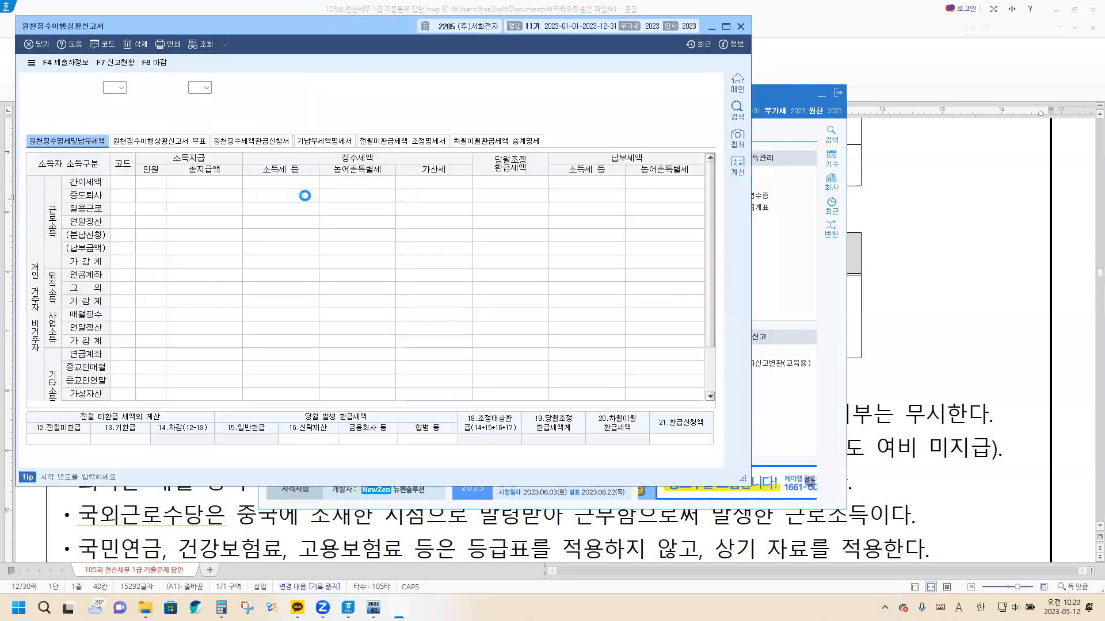
pyautogui.press('Return')
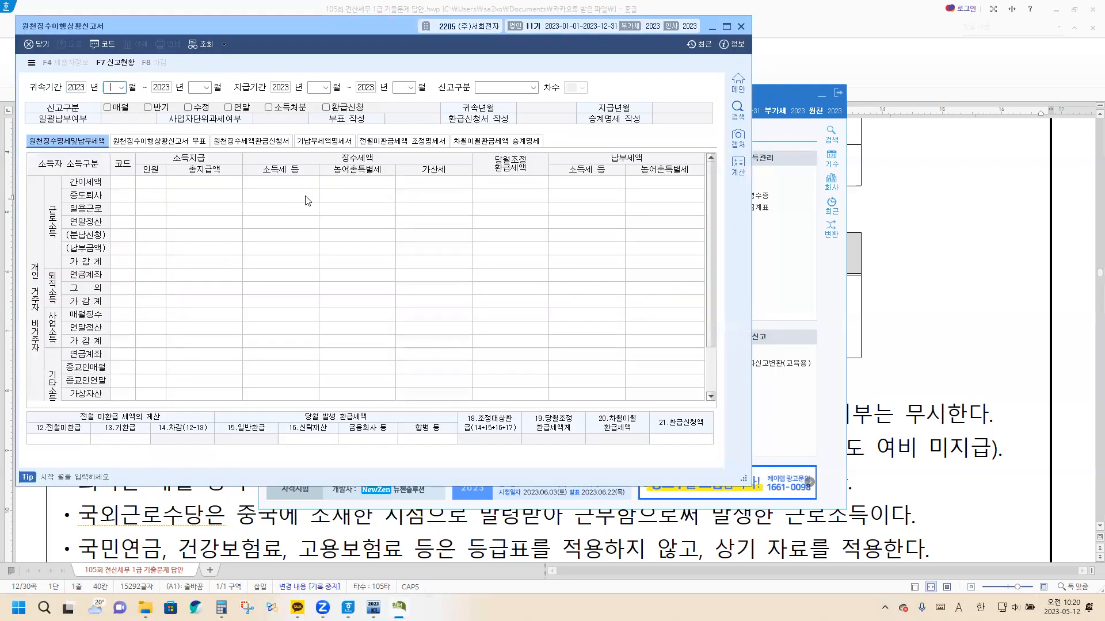
pyautogui.write('7')
pyautogui.press('Return')
pyautogui.press('Return')
pyautogui.write('7')
pyautogui.press('Return')
pyautogui.press('Return')
pyautogui.write('7')
pyautogui.press('Return')
pyautogui.press('Return')
pyautogui.write('7')
# Load the July 2023 원천징수이행상황신고서 with 신고구분 1.정기신고 and enter 300,000 as 12.전월미환급
pyautogui.press('Return')
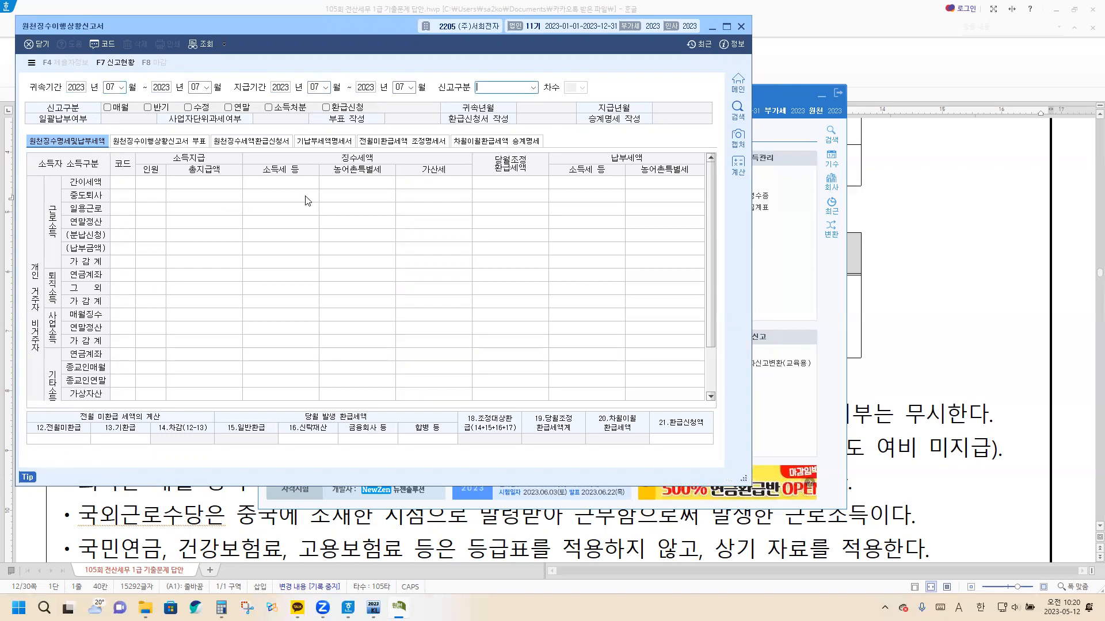
pyautogui.press('Return')
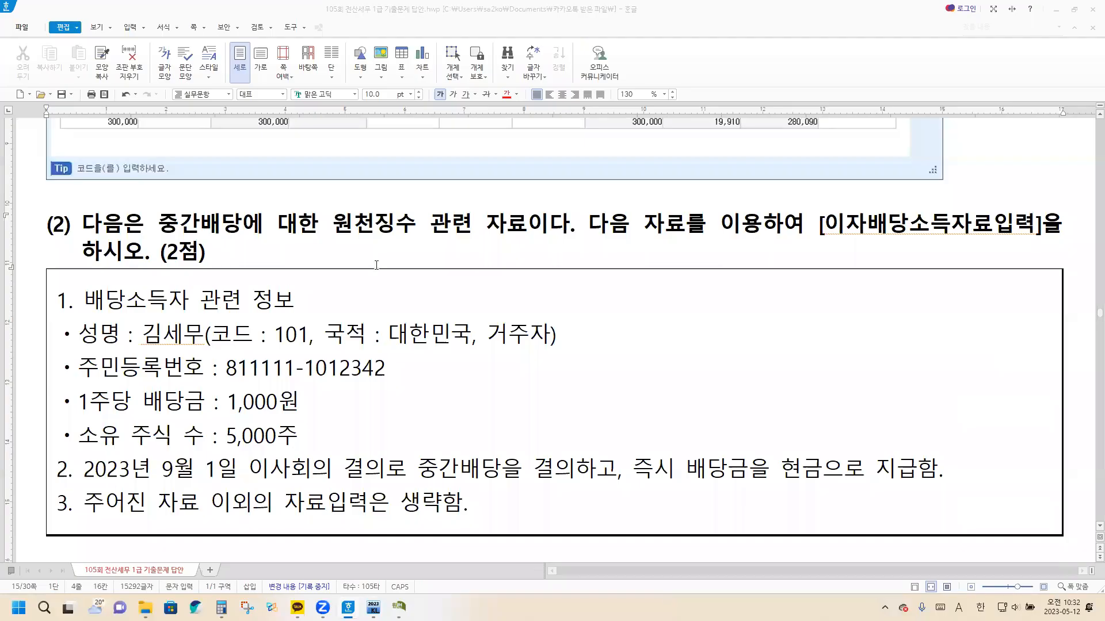
# Read the interim dividend data of problem (2) in the 한글 document, then switch to KcLep and open 기타소득자등록
pyautogui.click(376, 265)
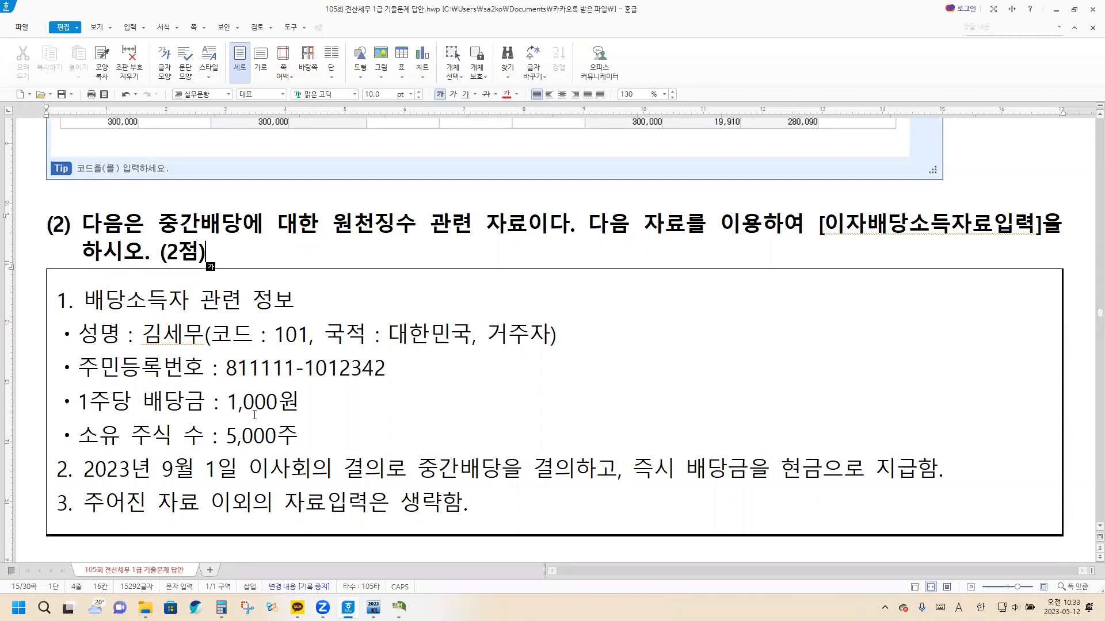
pyautogui.click(315, 437)
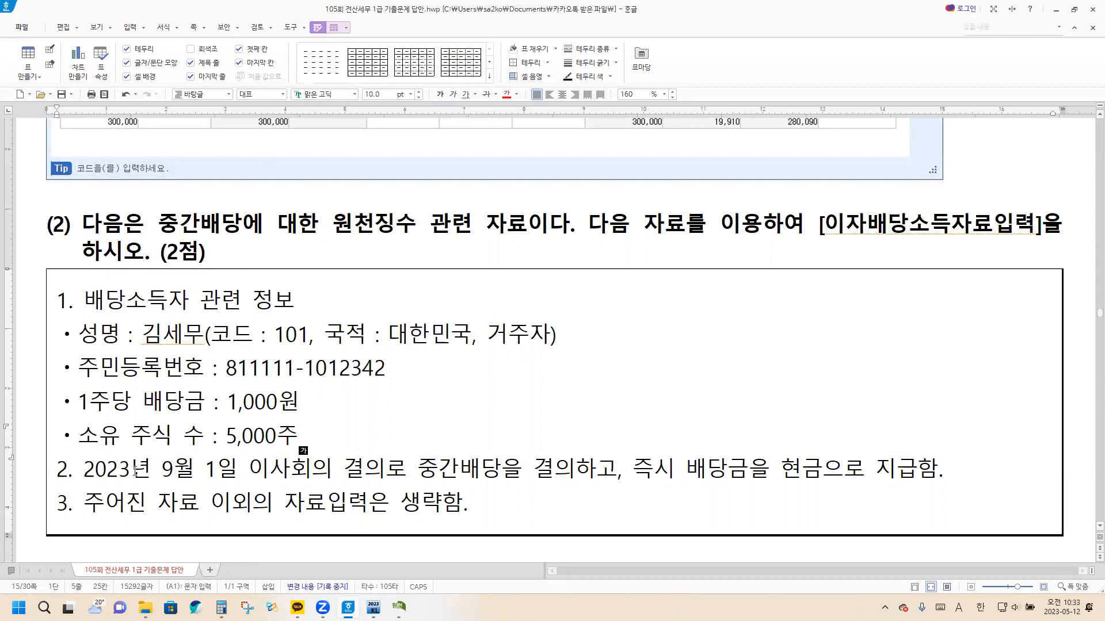
pyautogui.scroll(-3, 116, 345)
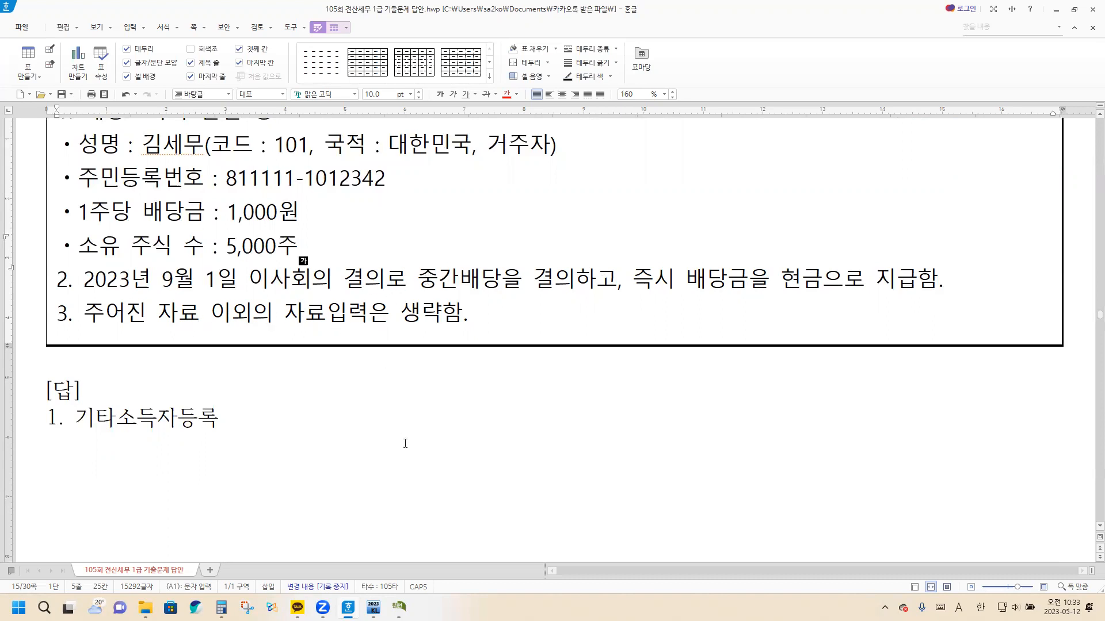
pyautogui.click(373, 607)
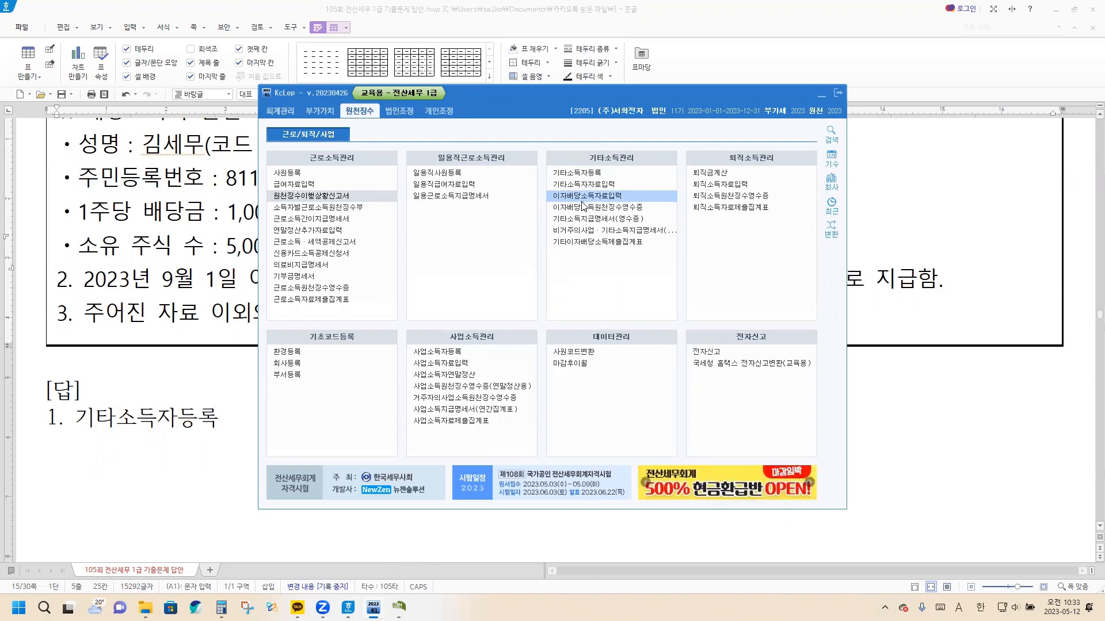
pyautogui.click(588, 172)
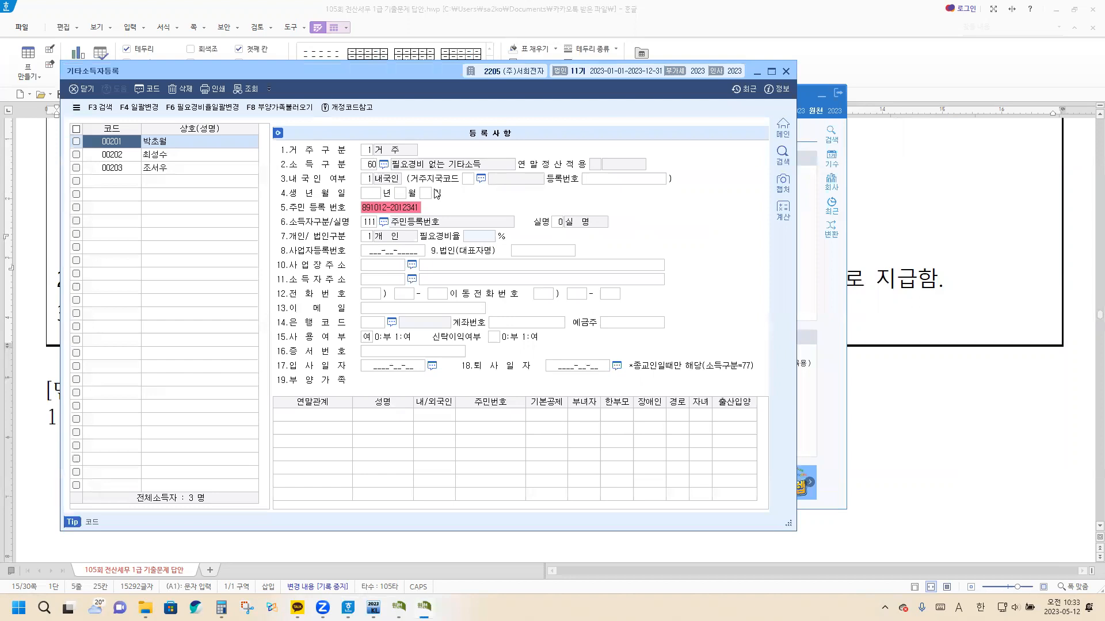
# Add a new income earner with code 00101 below the existing entries and enter the earner's name
pyautogui.click(127, 185)
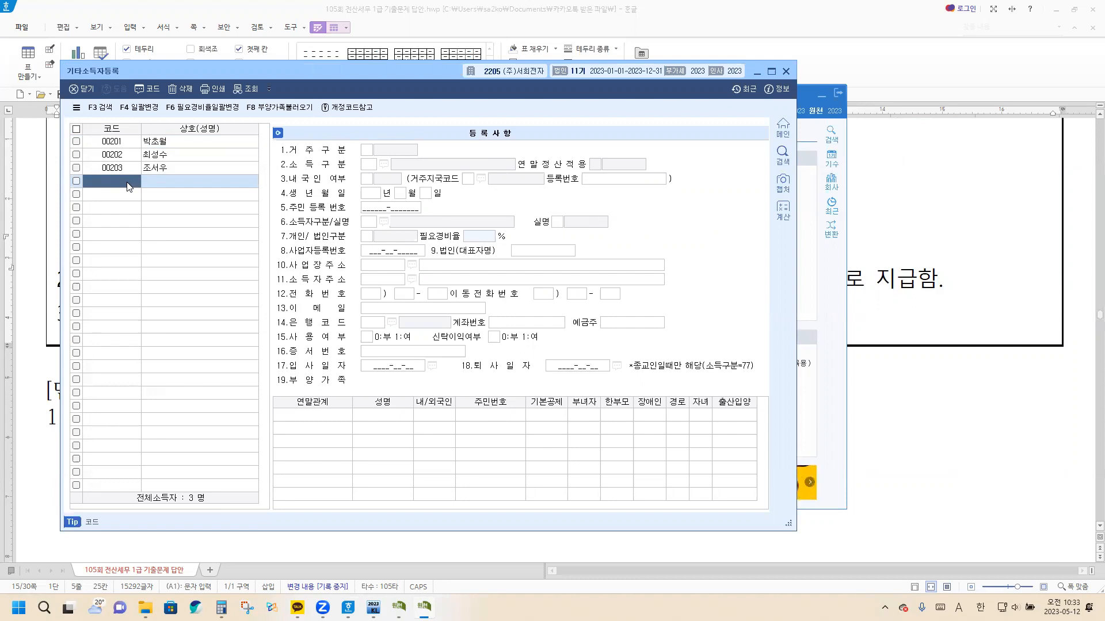
pyautogui.write('00101')
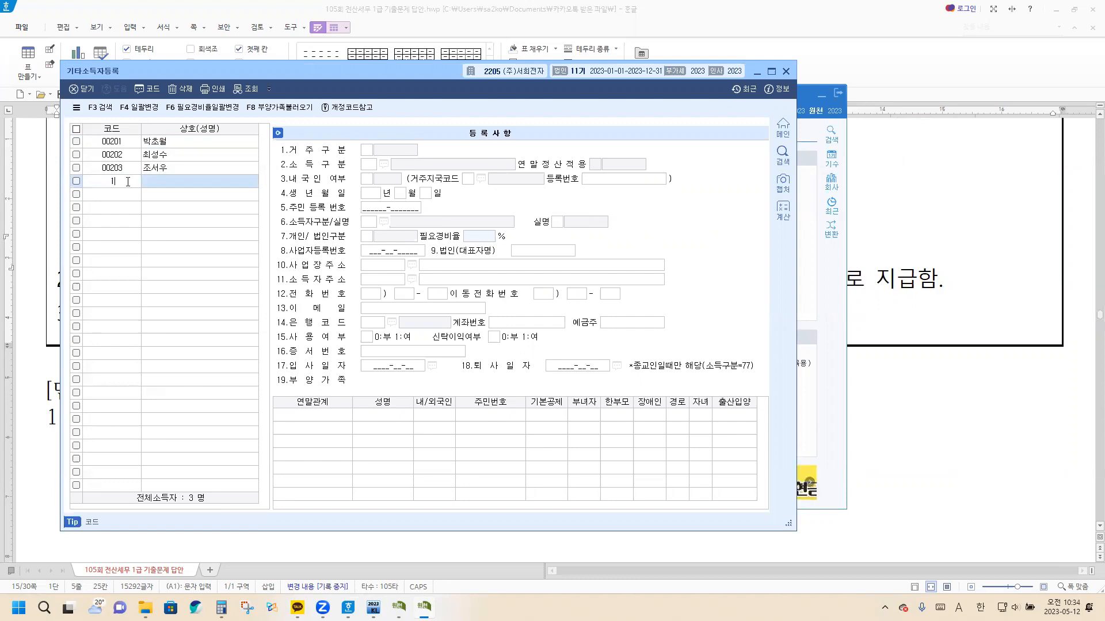
pyautogui.press('Return')
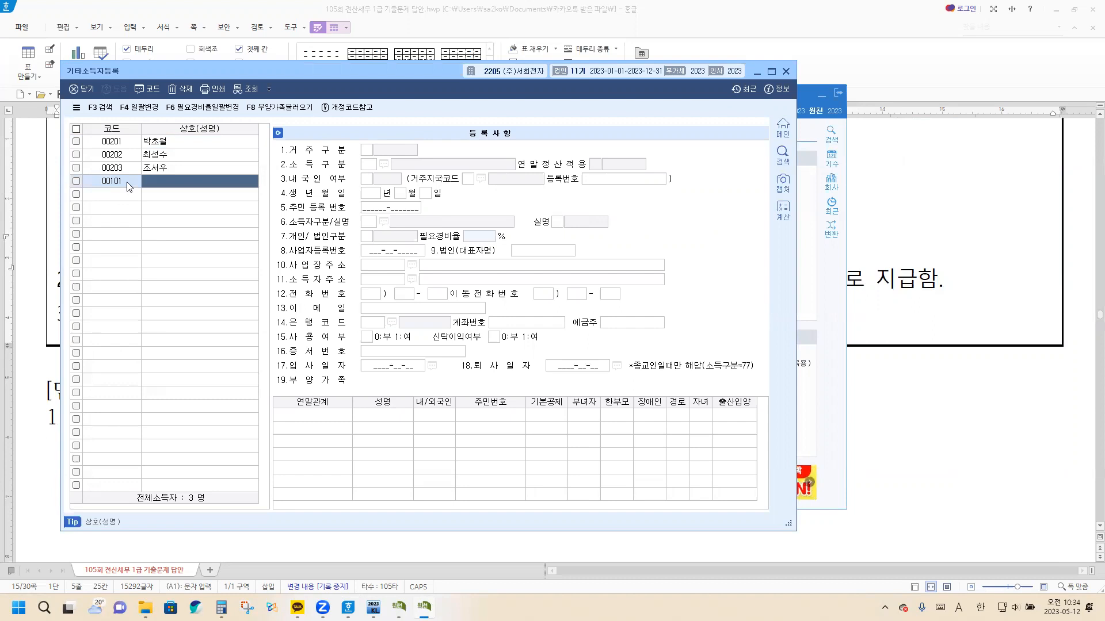
pyautogui.write('R')
pyautogui.press('BackSpace')
pyautogui.press('Hangul')
pyautogui.write('김세무')
pyautogui.press('Return')
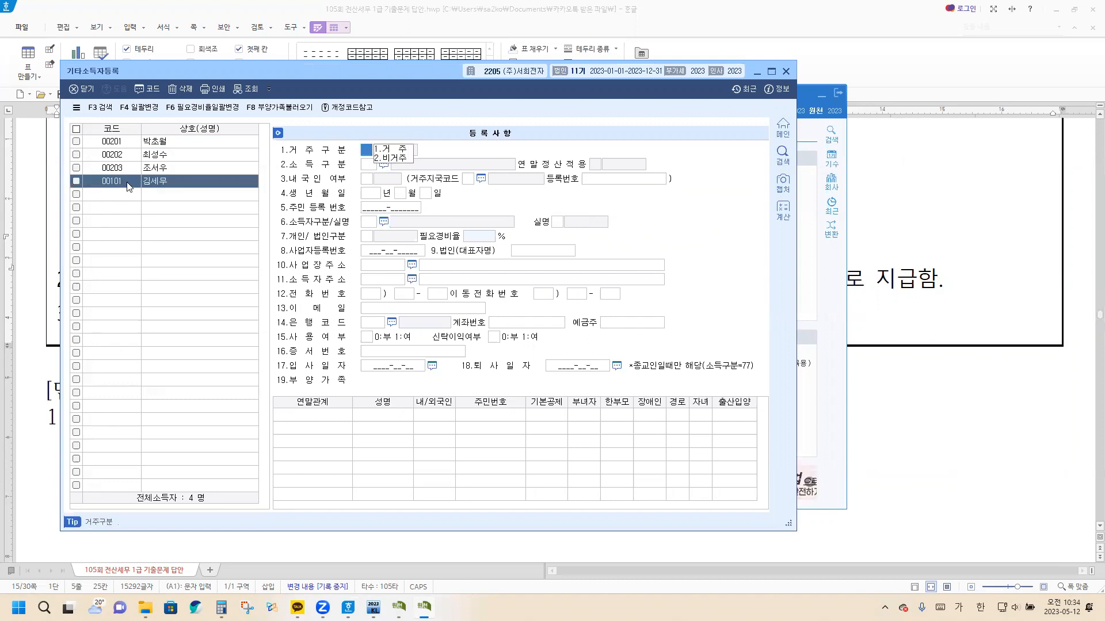
# Set the earner's 거주구분 to 1.거주, 소득구분 to 251 내국법인 배당·분배금 and 내국인 여부 to 1.내국인
pyautogui.write('1')
pyautogui.press('Return')
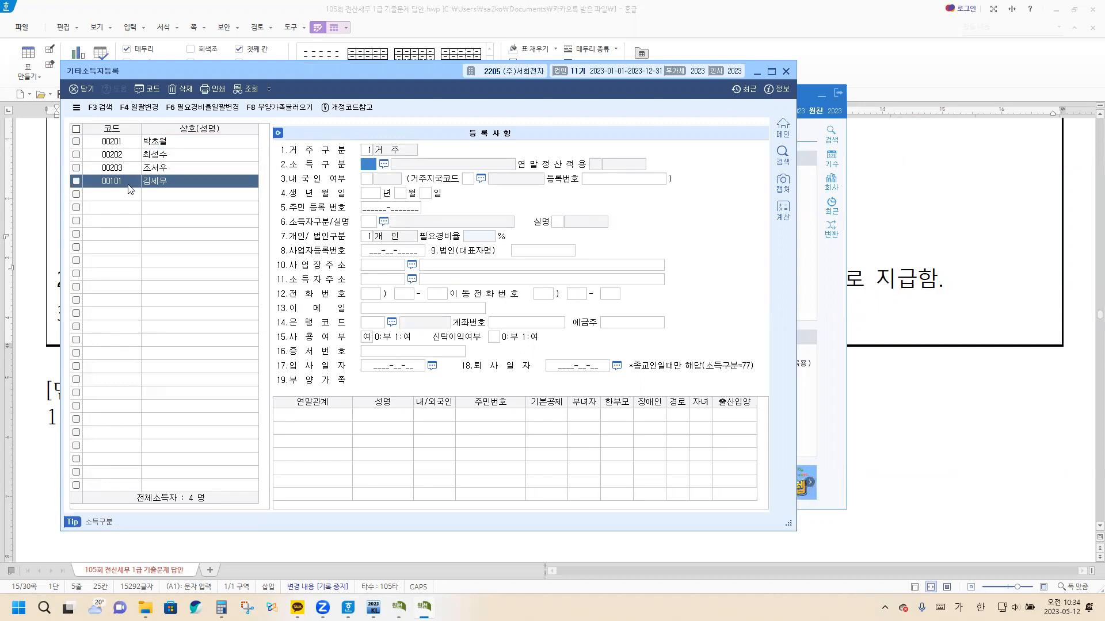
pyautogui.click(383, 164)
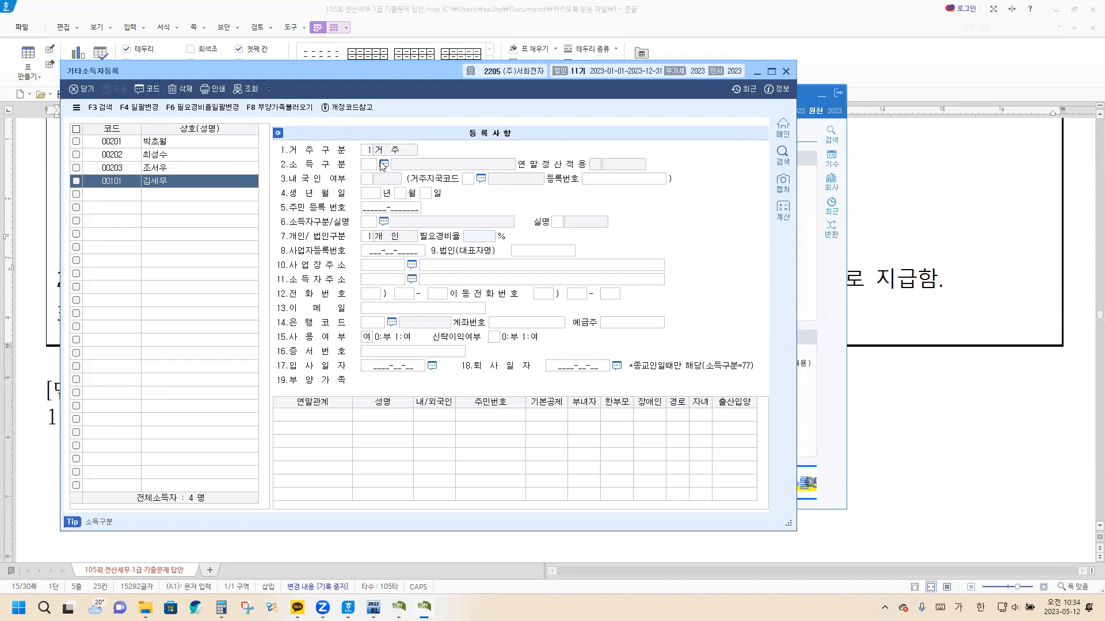
pyautogui.write('배당')
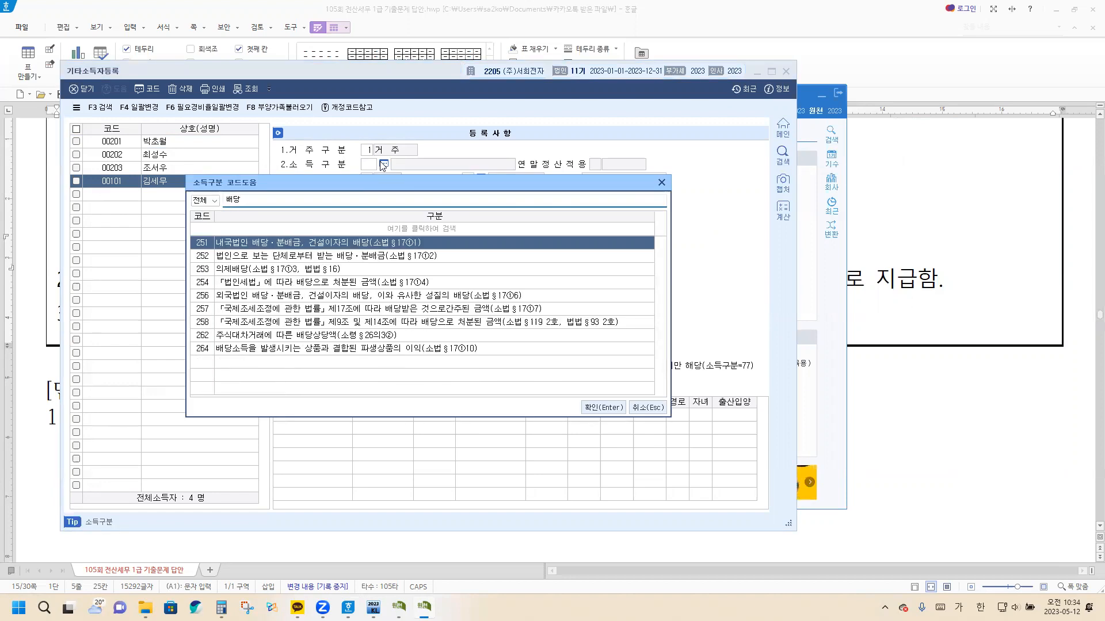
pyautogui.press('Return')
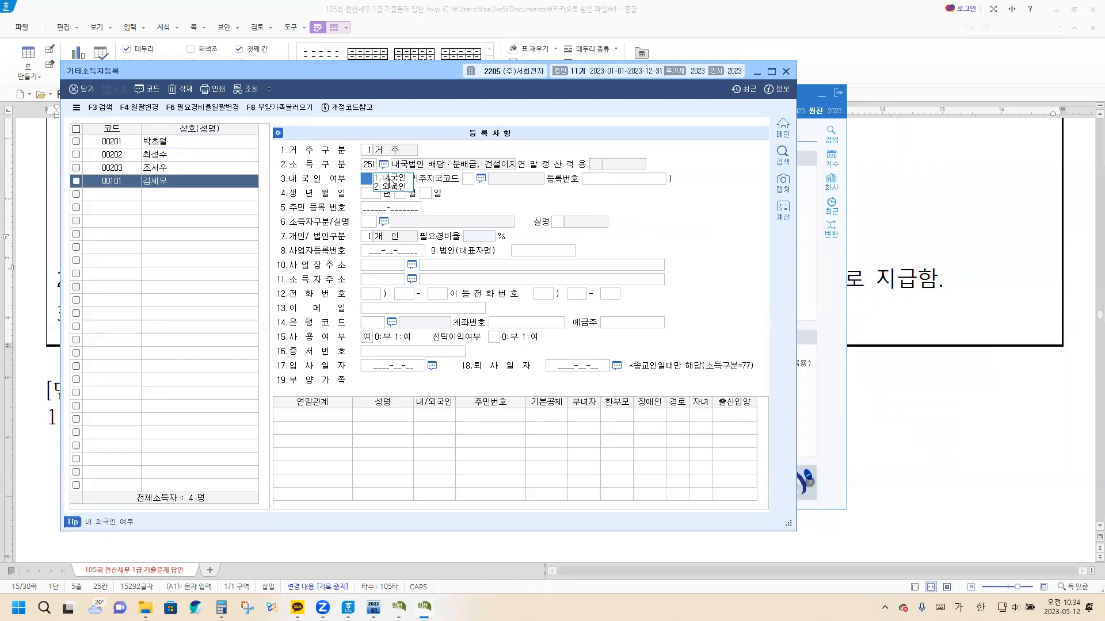
pyautogui.click(391, 179)
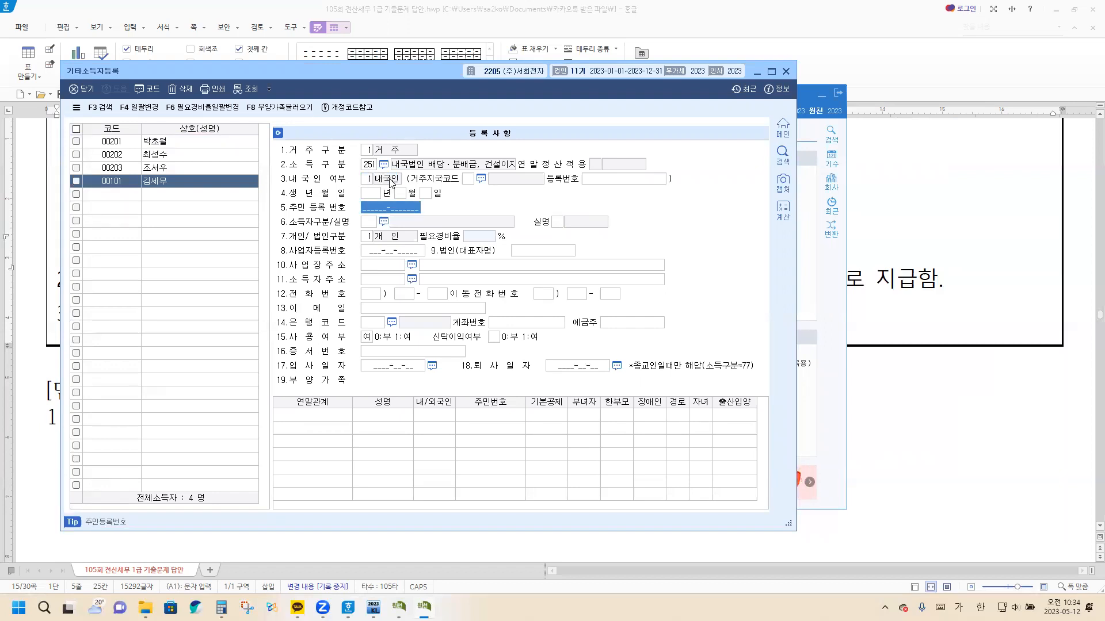
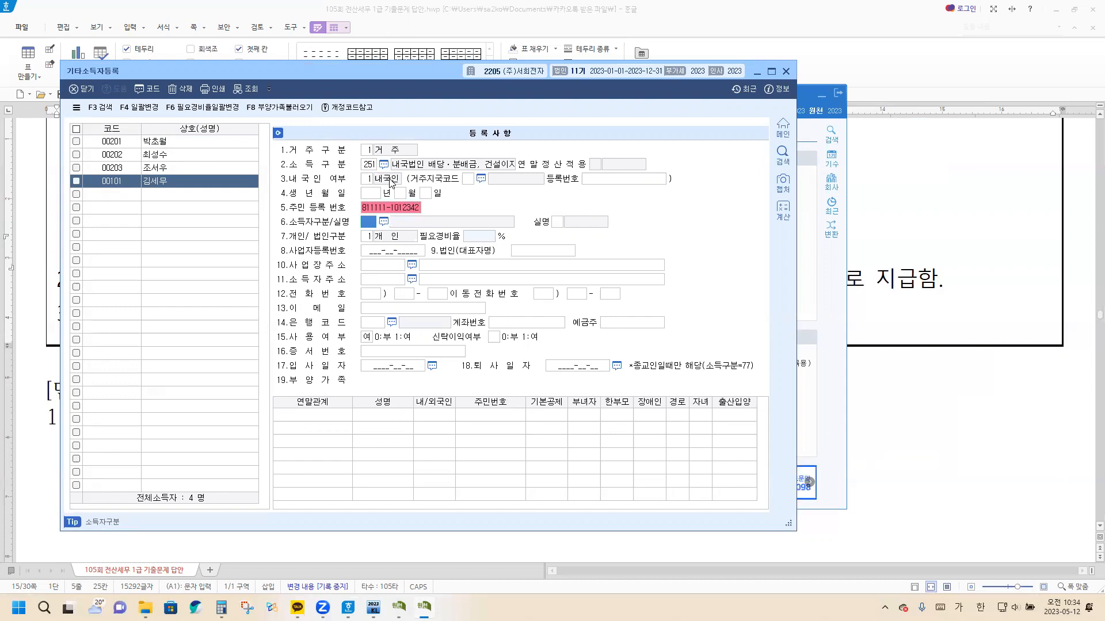
# Enter the earner's resident registration number and set 소득자구분 to 111 주민등록번호 and 실명 to 0.실명
pyautogui.click(383, 222)
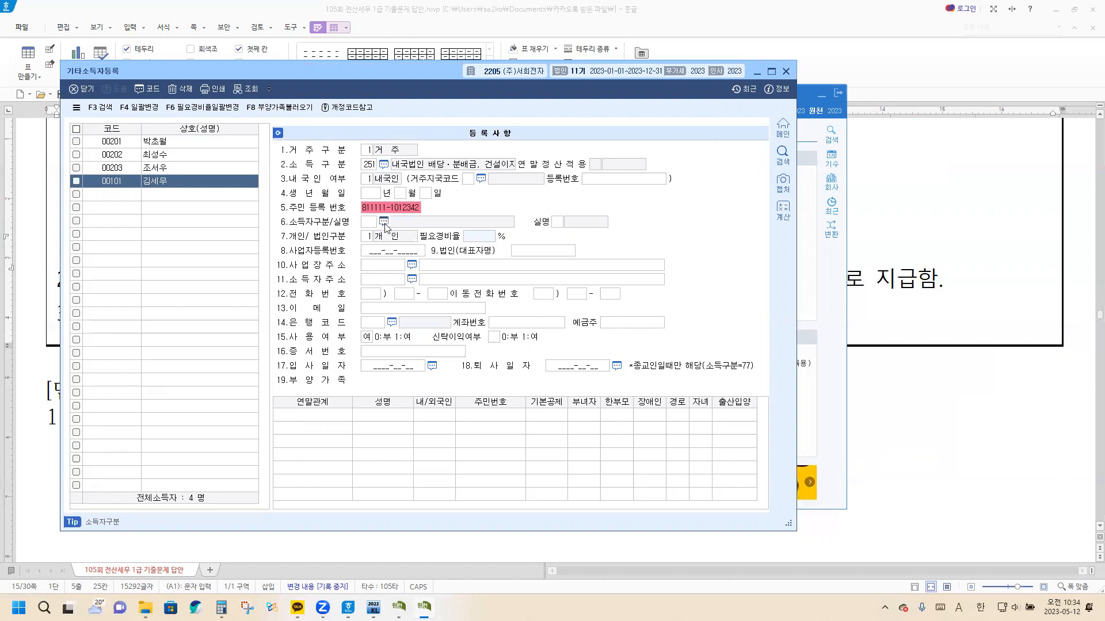
pyautogui.click(598, 408)
pyautogui.click(587, 223)
pyautogui.click(588, 223)
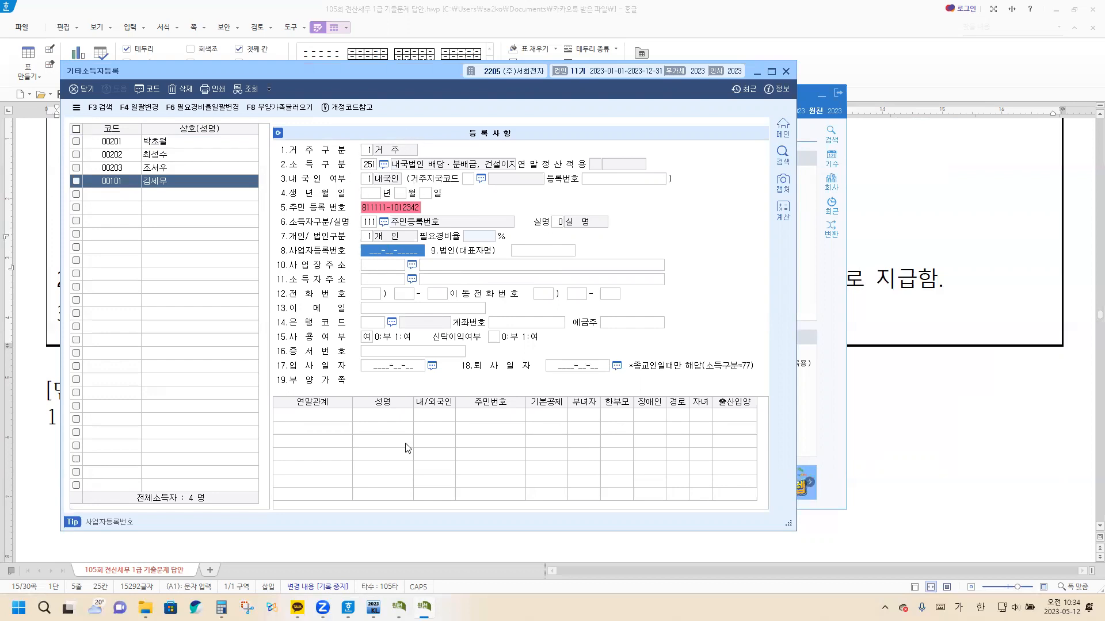
# Open 이자배당소득자료입력 for 지급년월일 2023-09-01 and add the income earner with code 00101
pyautogui.click(373, 607)
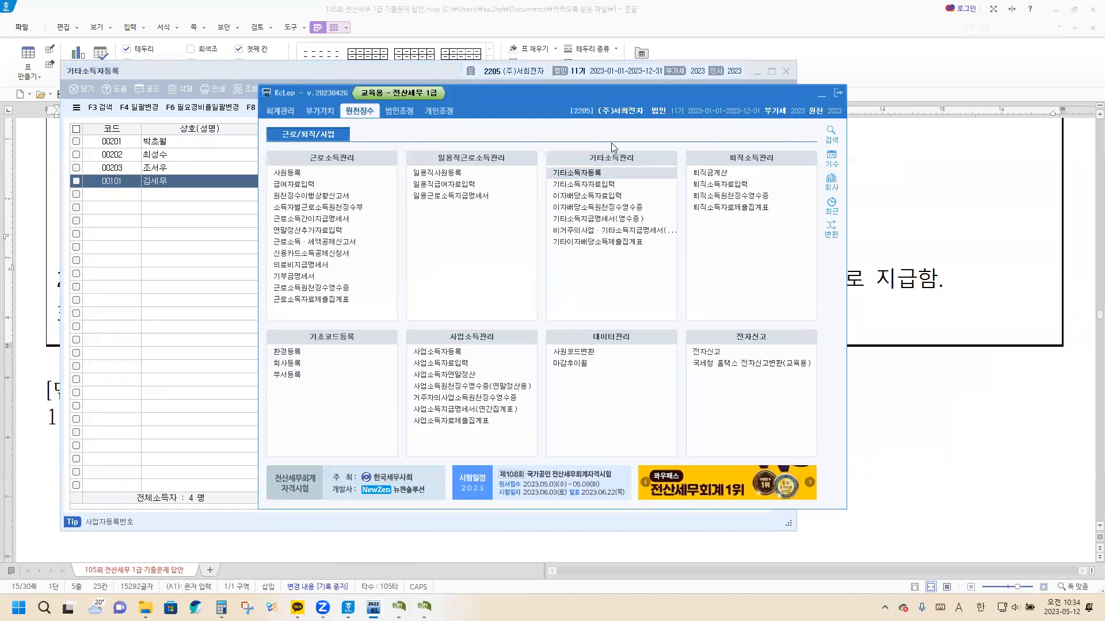
pyautogui.click(598, 197)
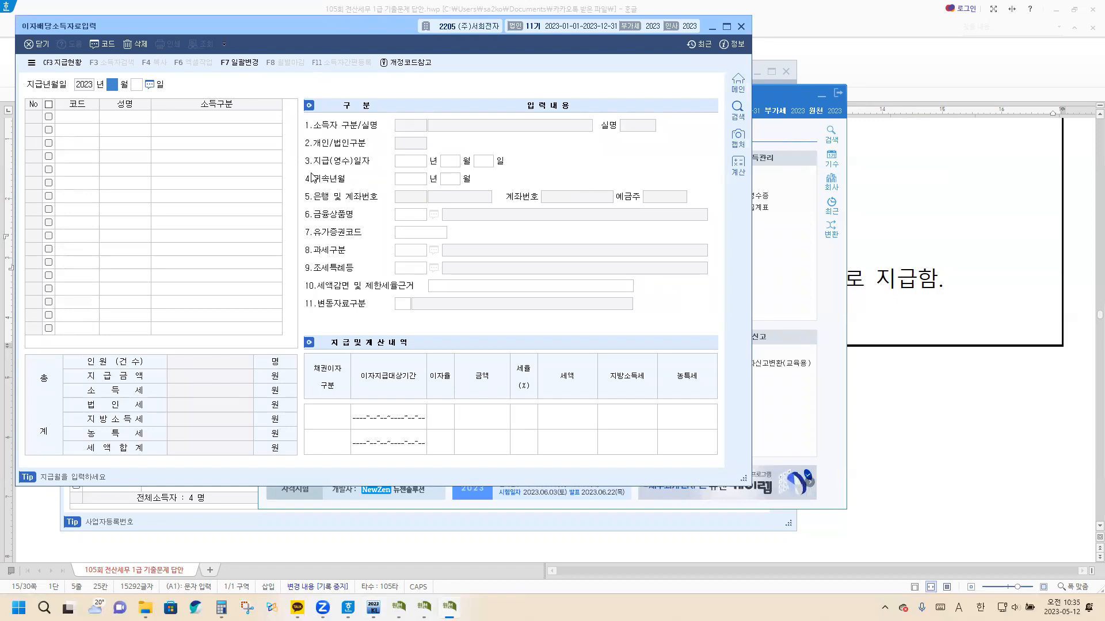
pyautogui.write('09')
pyautogui.press('Return')
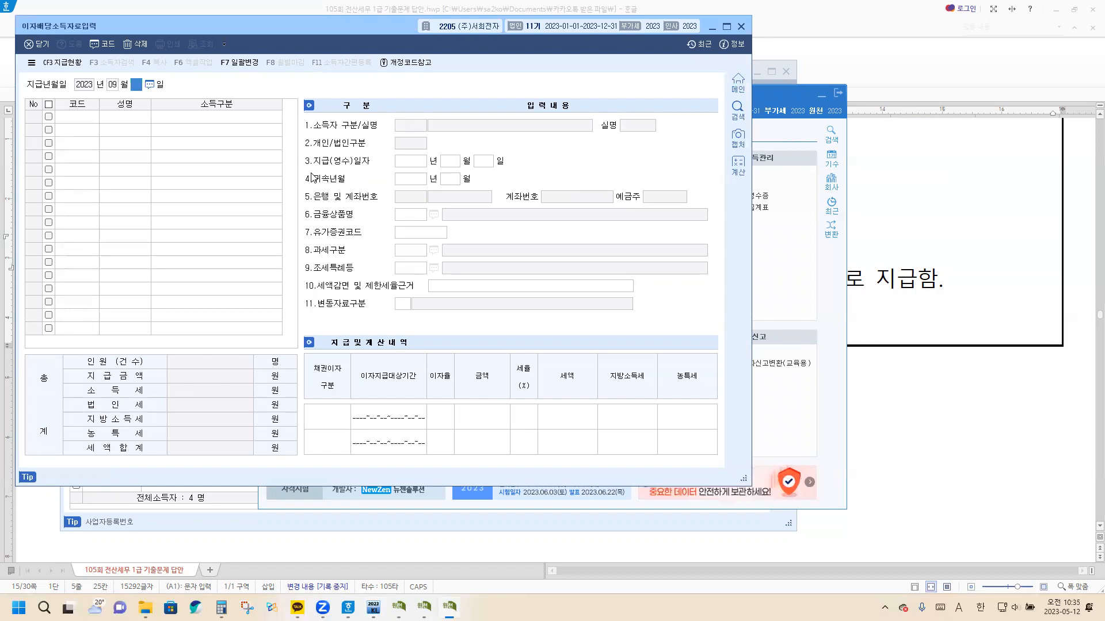
pyautogui.write('01')
pyautogui.press('Return')
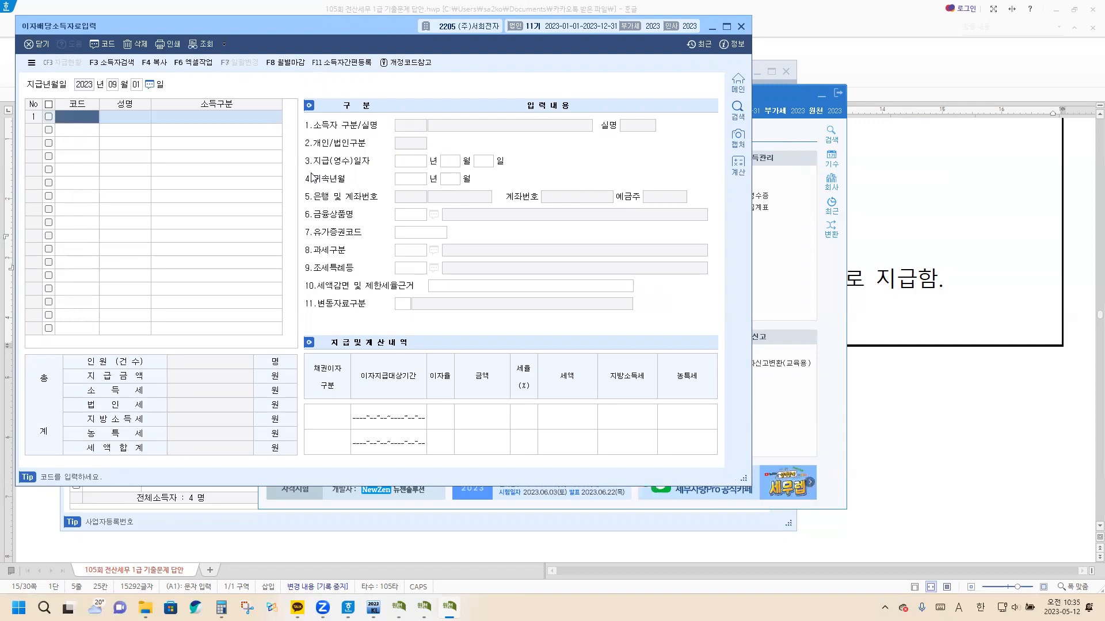
pyautogui.press('F2')
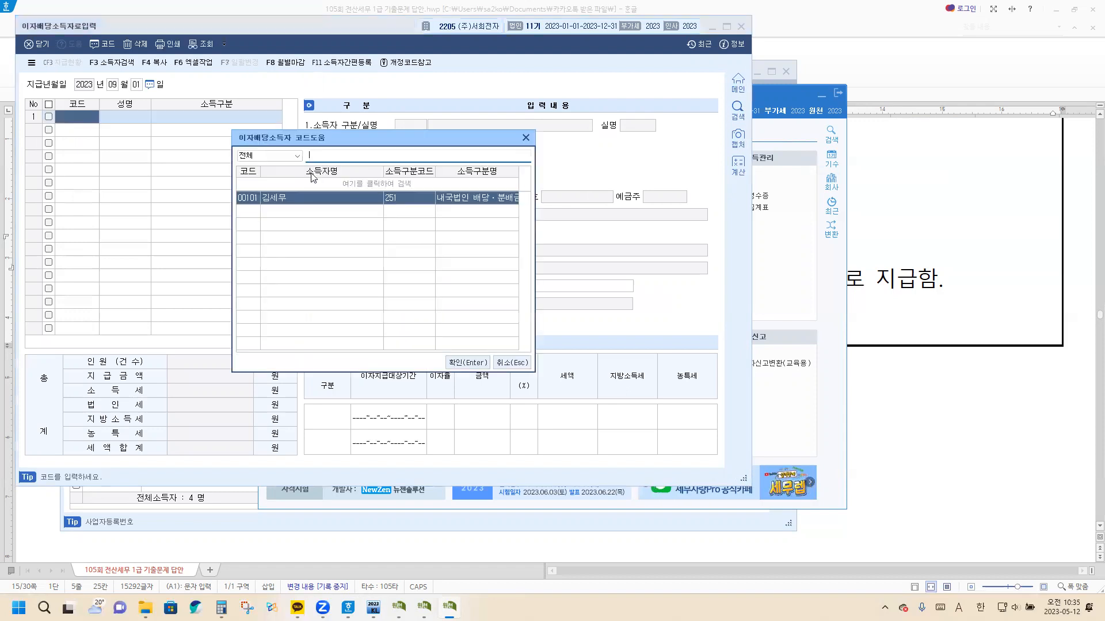
pyautogui.press('Return')
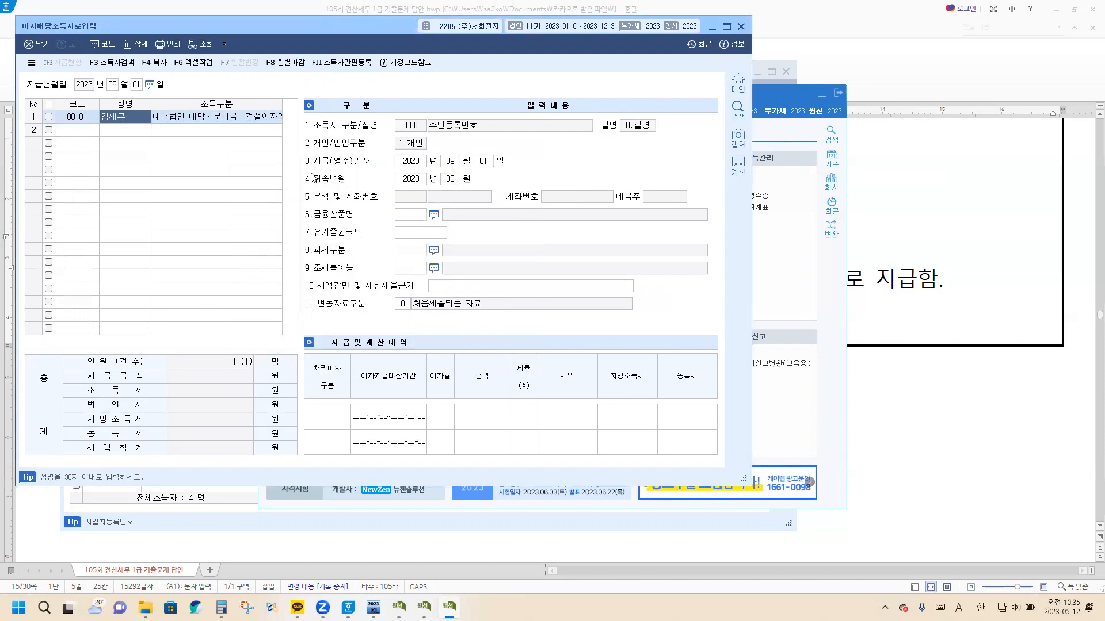
# Enter the dividend 금액 5,000,000 with a 세율 of 14% in 지급 및 계산내역
pyautogui.click(489, 420)
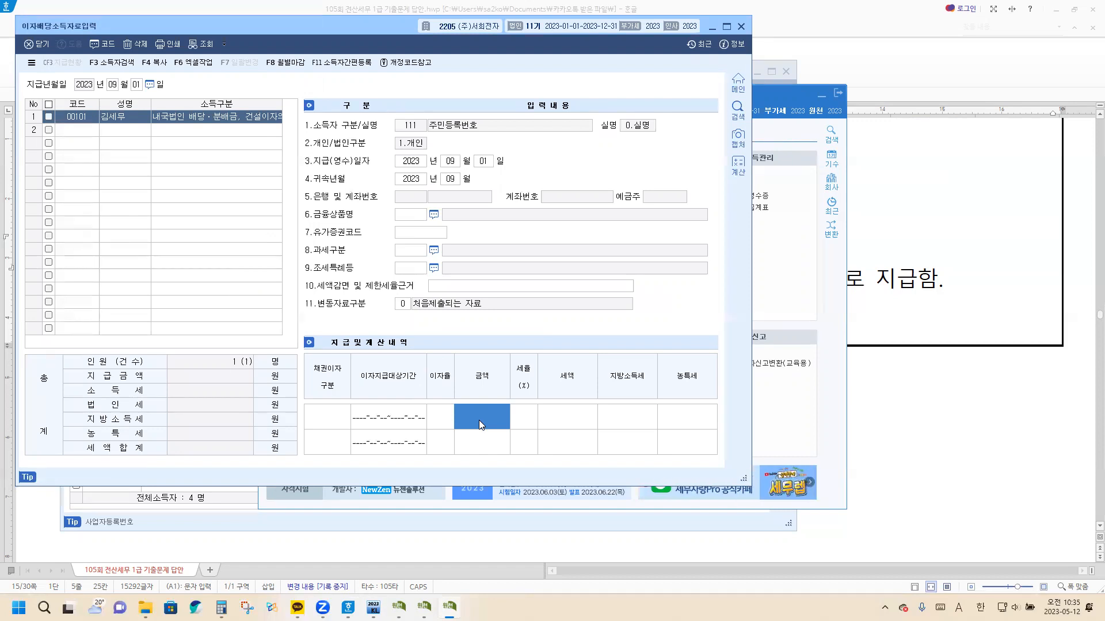
pyautogui.write('5000000')
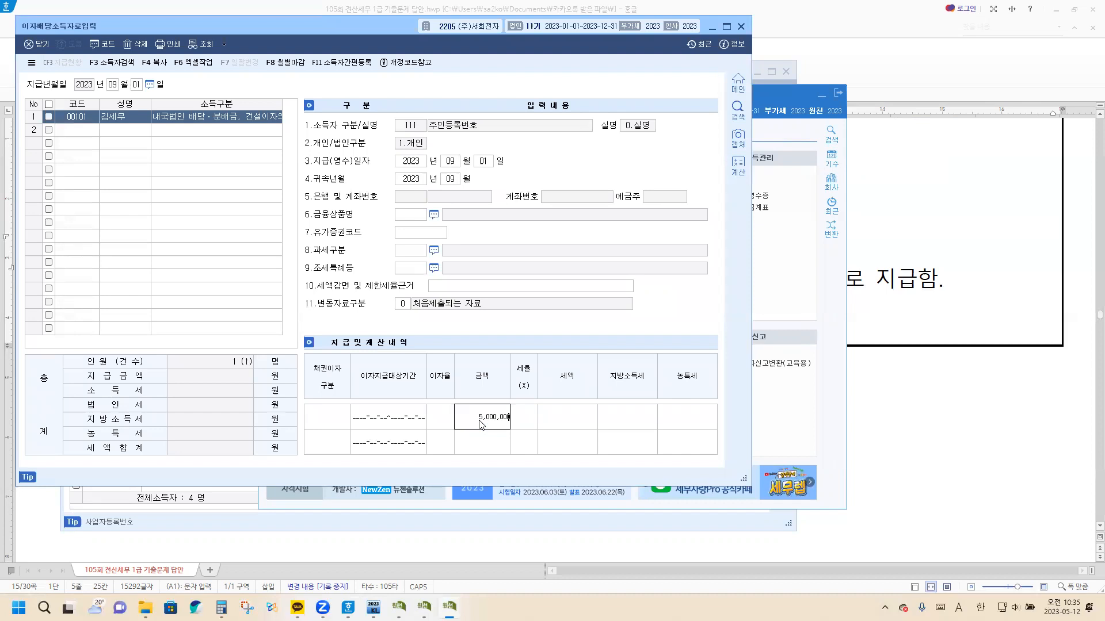
pyautogui.press('Return')
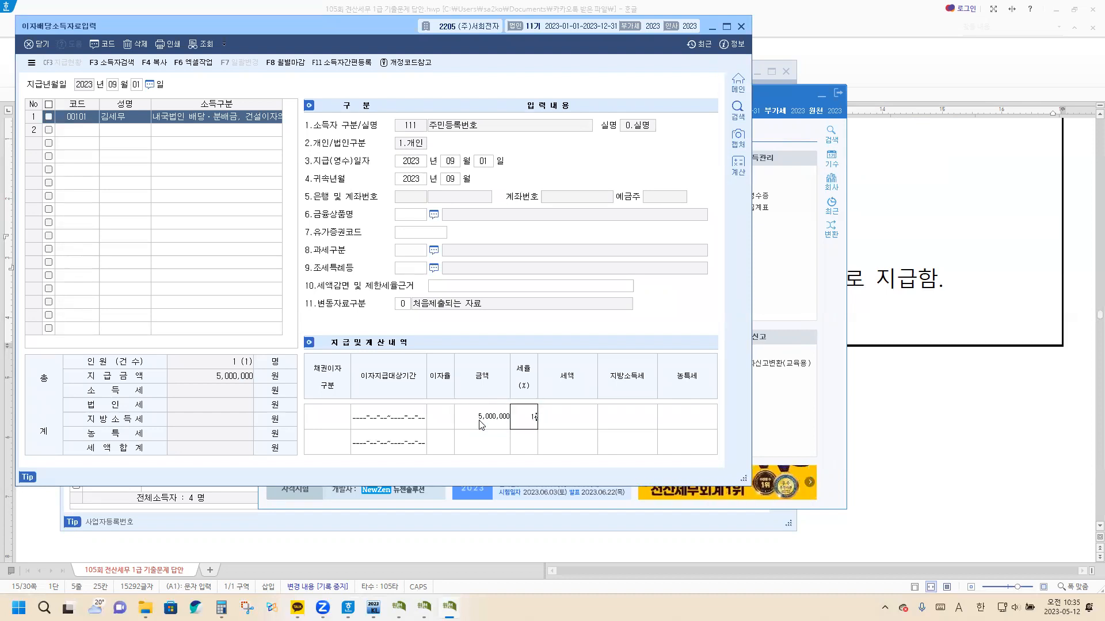
pyautogui.write('14')
pyautogui.press('Return')
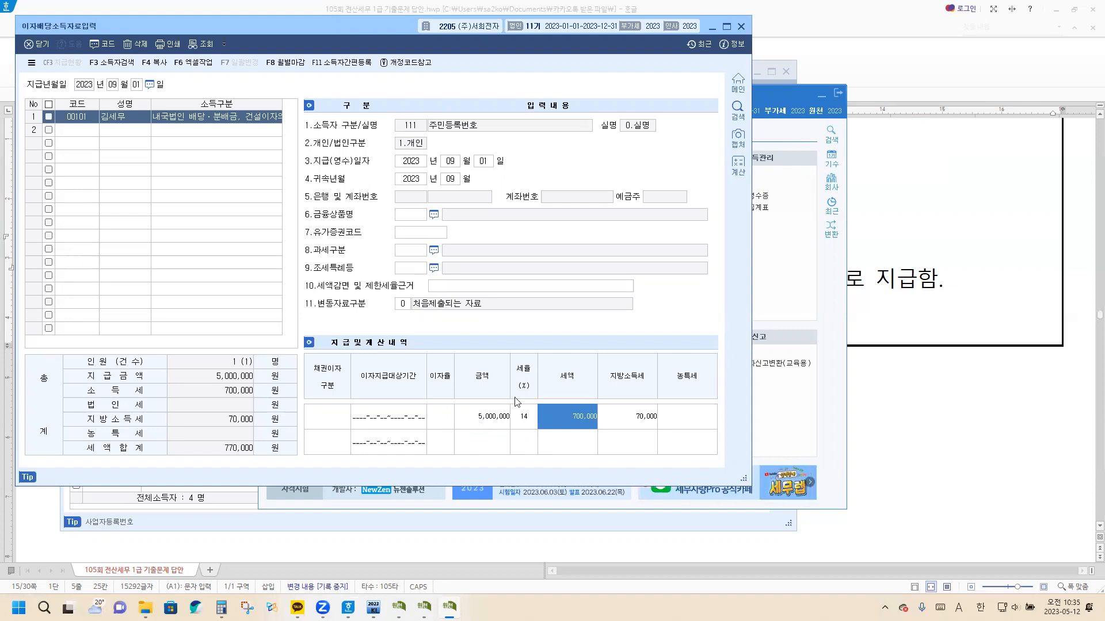
# Close 이자배당소득자료입력 and 기타소득자등록, and close 원천징수이행상황신고서 saving its data
pyautogui.click(741, 27)
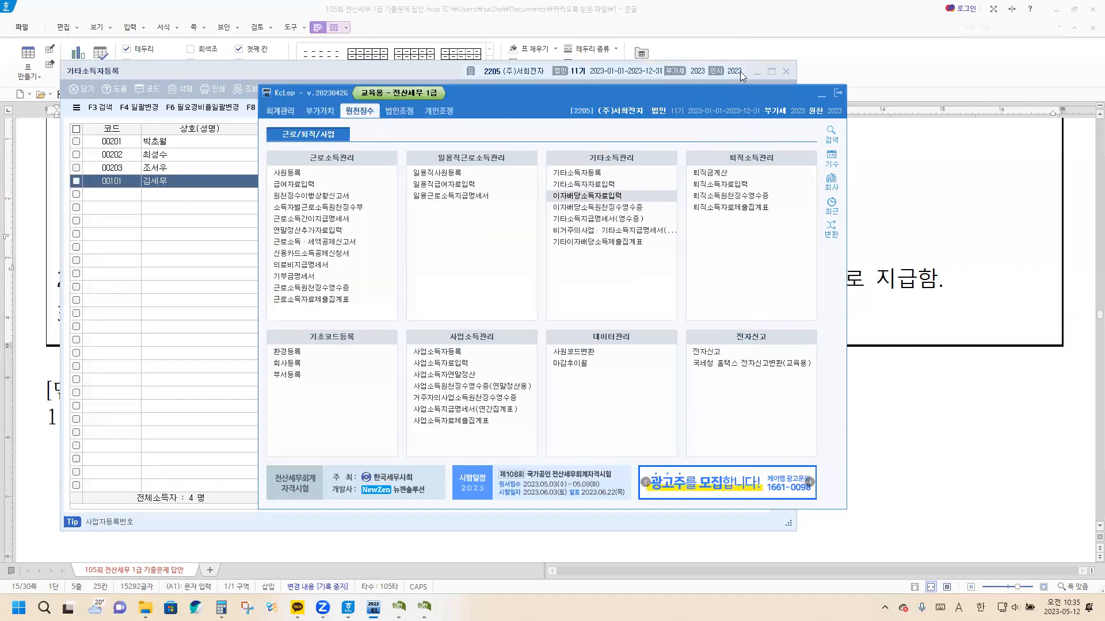
pyautogui.click(609, 72)
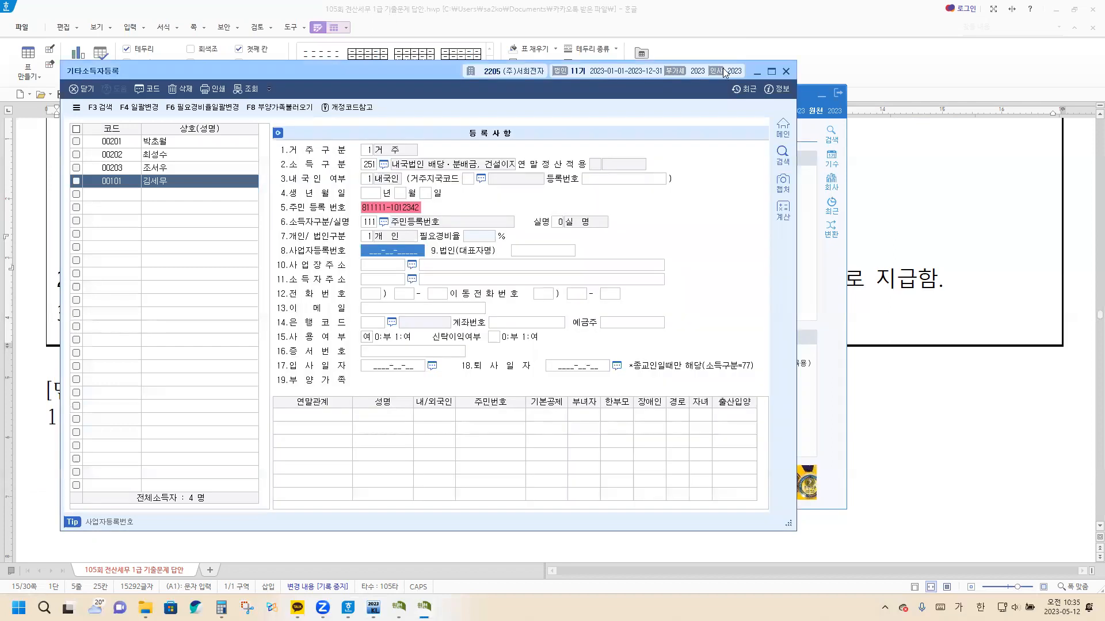
pyautogui.click(786, 71)
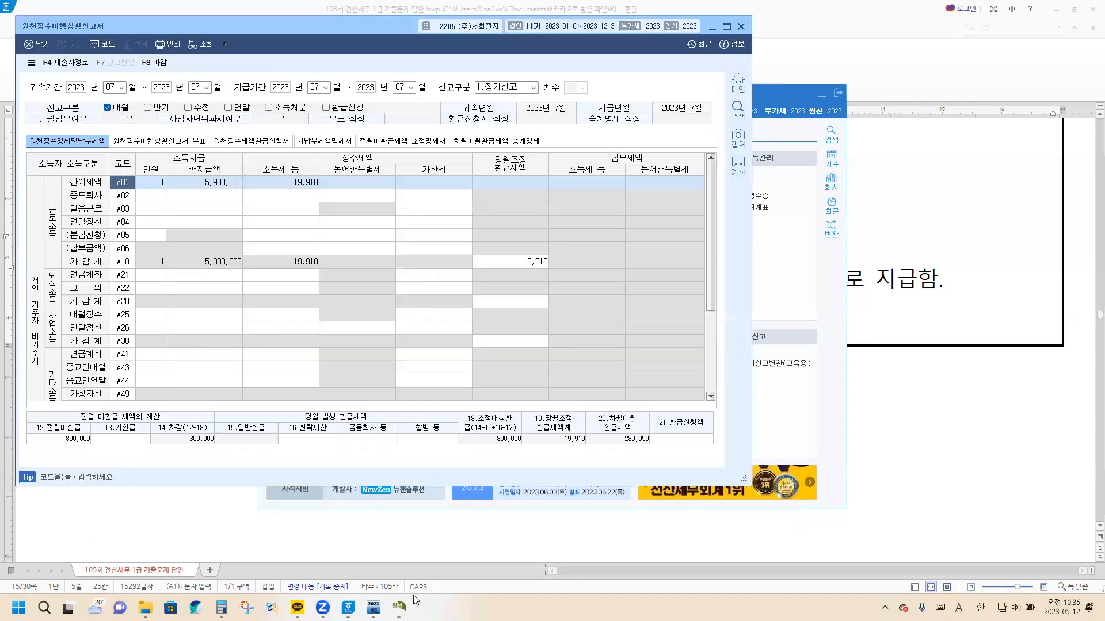
pyautogui.click(411, 598)
pyautogui.click(741, 27)
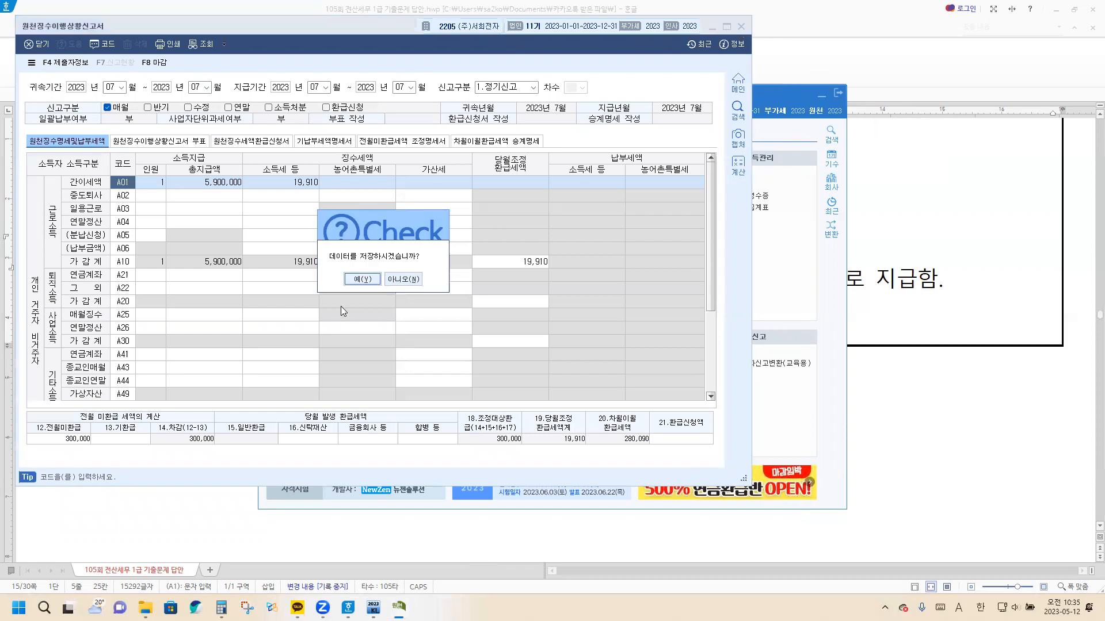
pyautogui.click(378, 279)
# Switch to the 한글 document and examine the income data and notes of problem (3) on 원천징수이행상황신고서 전자신고
pyautogui.click(887, 441)
pyautogui.scroll(-10, 394, 451)
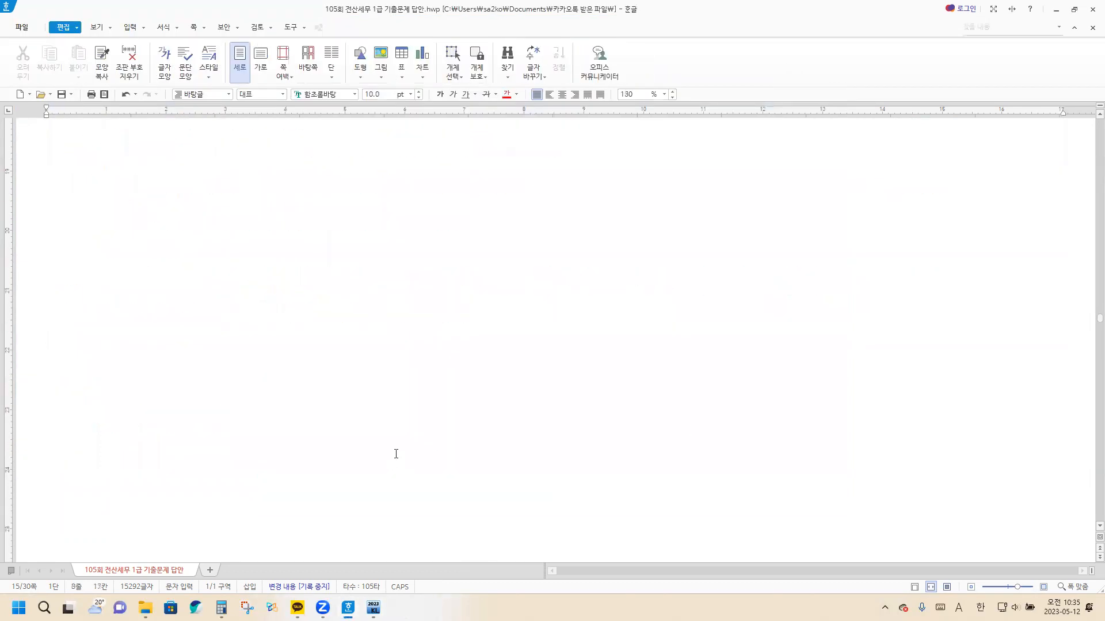
pyautogui.scroll(-8, 399, 457)
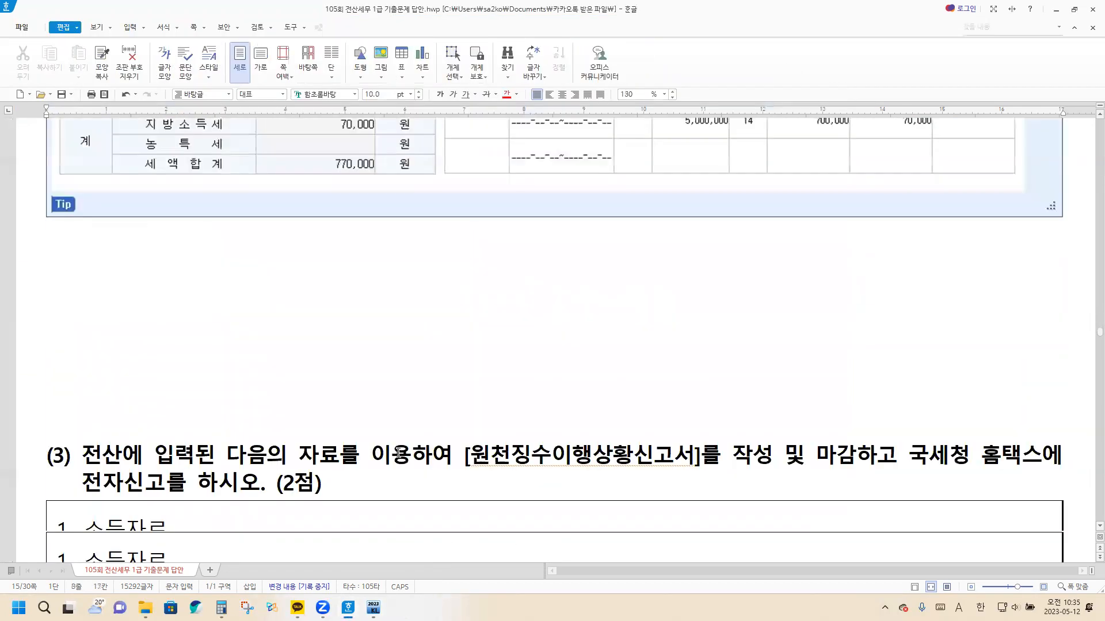
pyautogui.scroll(-5, 398, 452)
pyautogui.click(333, 273)
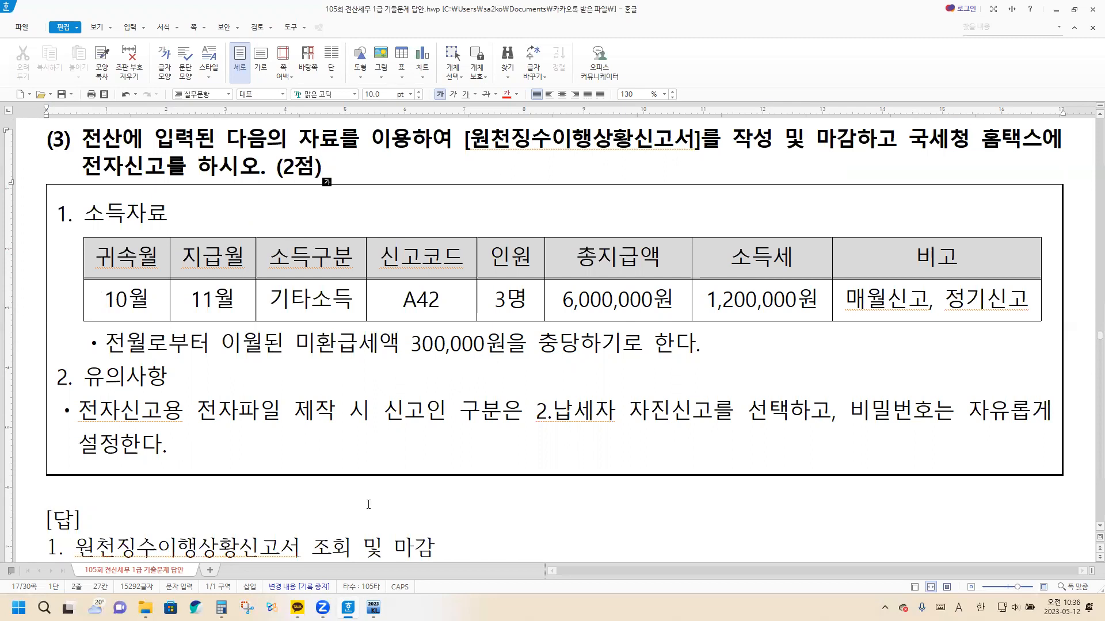
# Switch to KcLep and load 원천징수이행상황신고서 for 귀속기간 2023-10, 지급기간 2023-11 and 신고구분 1.정기신고
pyautogui.click(373, 608)
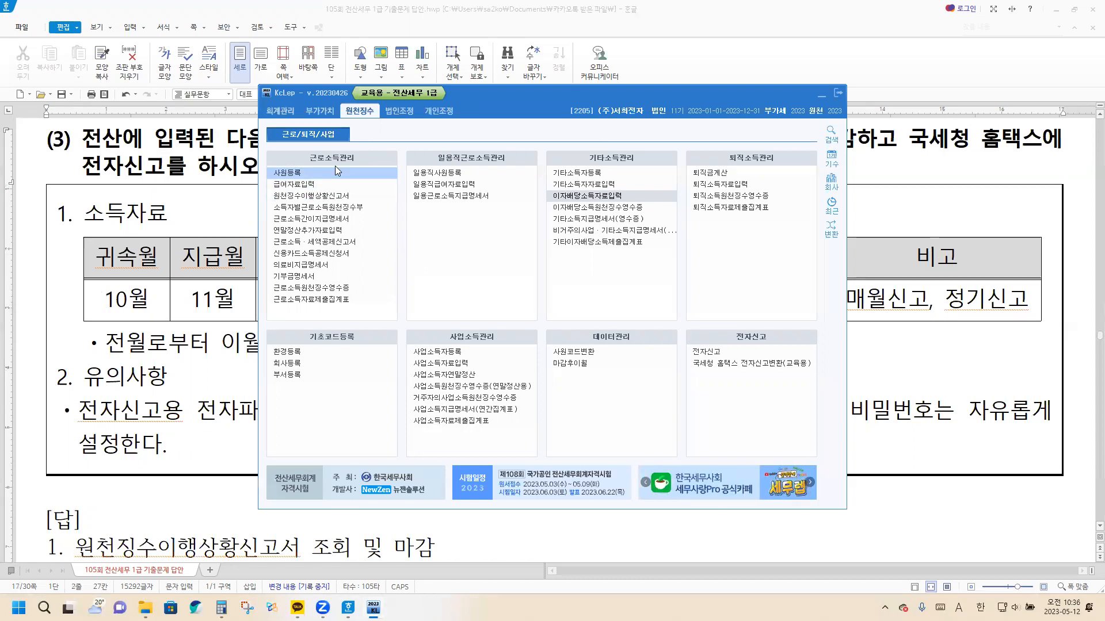
pyautogui.click(320, 196)
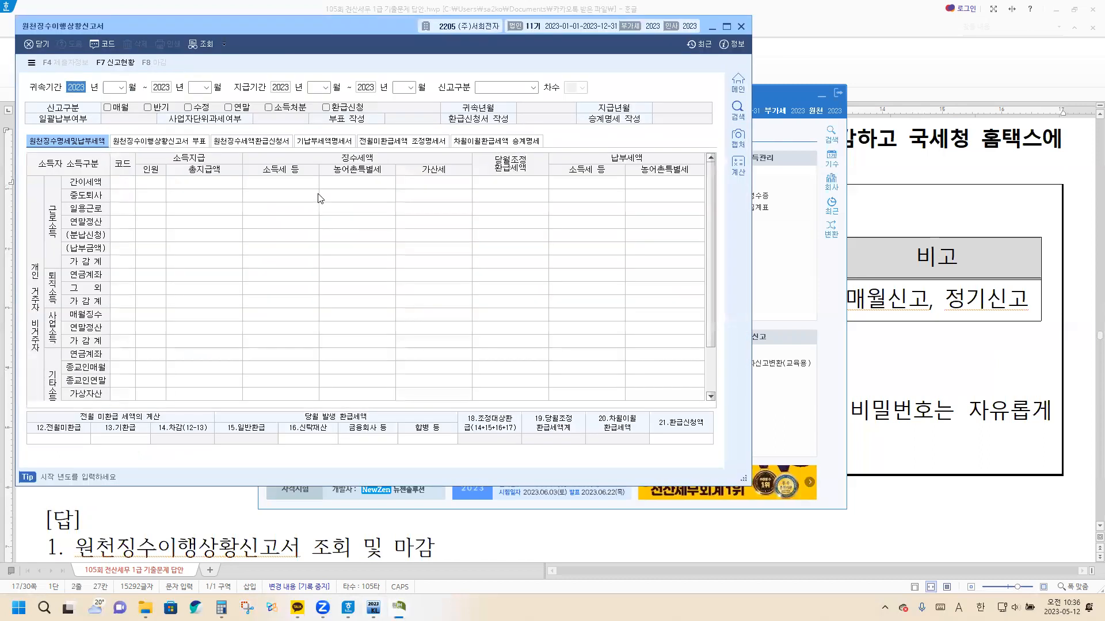
pyautogui.press('Return')
pyautogui.write('10')
pyautogui.press('Return')
pyautogui.press('Return')
pyautogui.write('10')
pyautogui.press('Return')
pyautogui.press('Return')
pyautogui.write('11')
pyautogui.press('Return')
pyautogui.press('Return')
pyautogui.write('11')
pyautogui.press('Return')
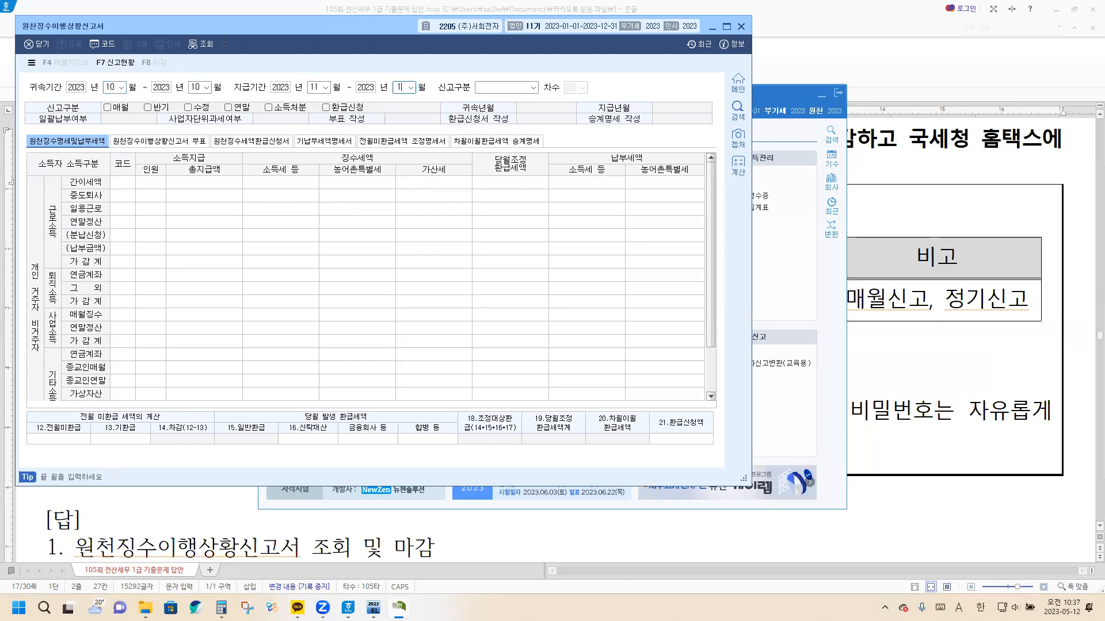
pyautogui.press('Return')
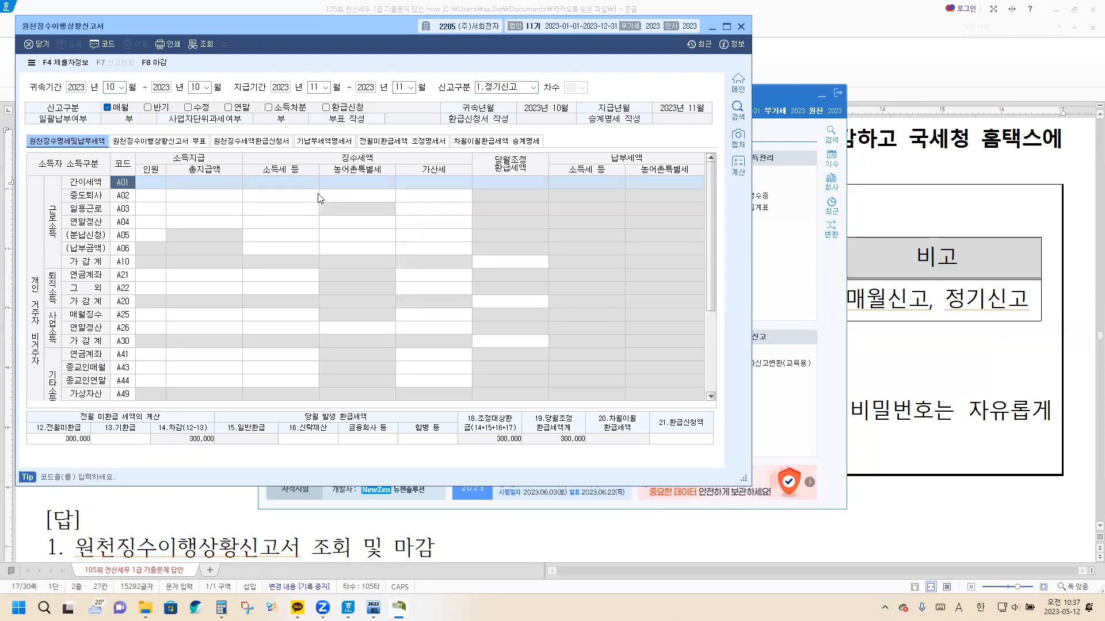
# Finalize (마감) the October 원천징수이행상황신고서 and close the form
pyautogui.scroll(-3, 320, 199)
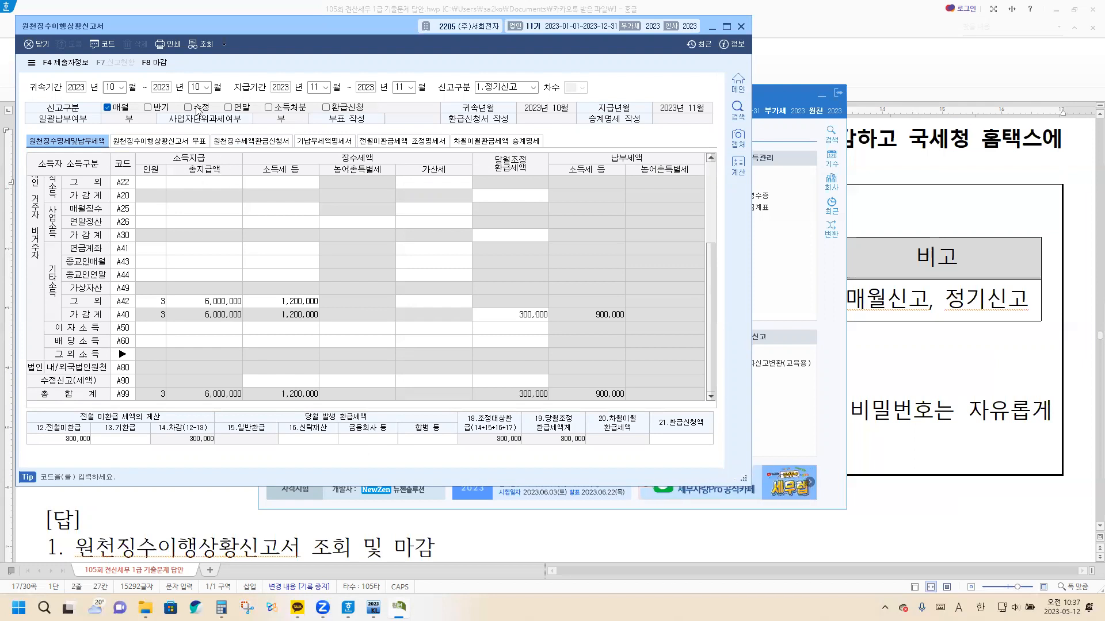
pyautogui.click(154, 63)
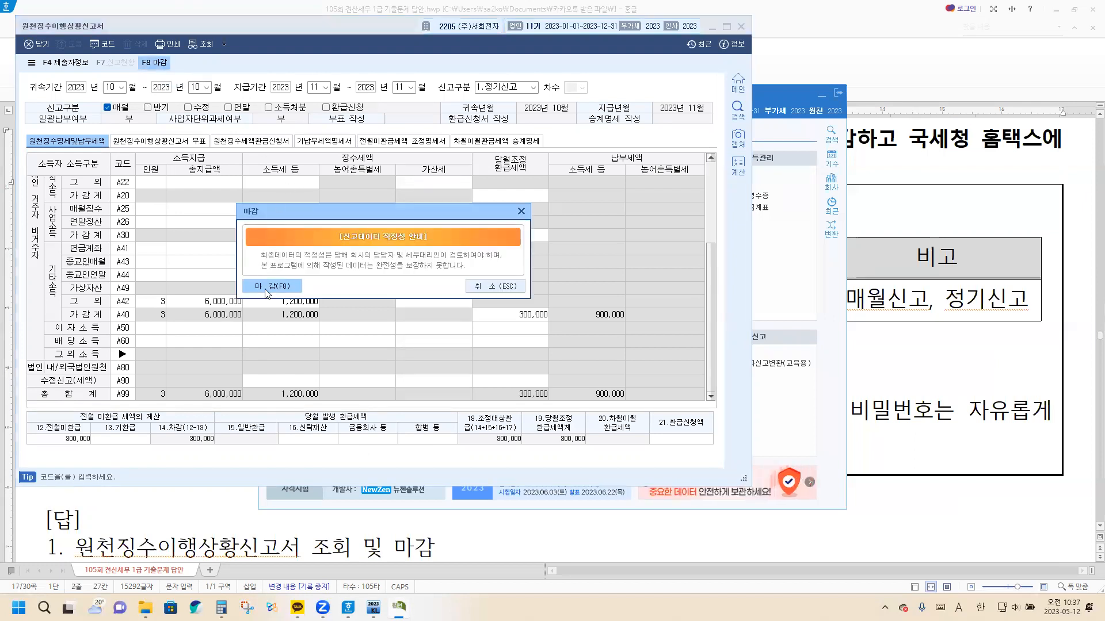
pyautogui.click(265, 287)
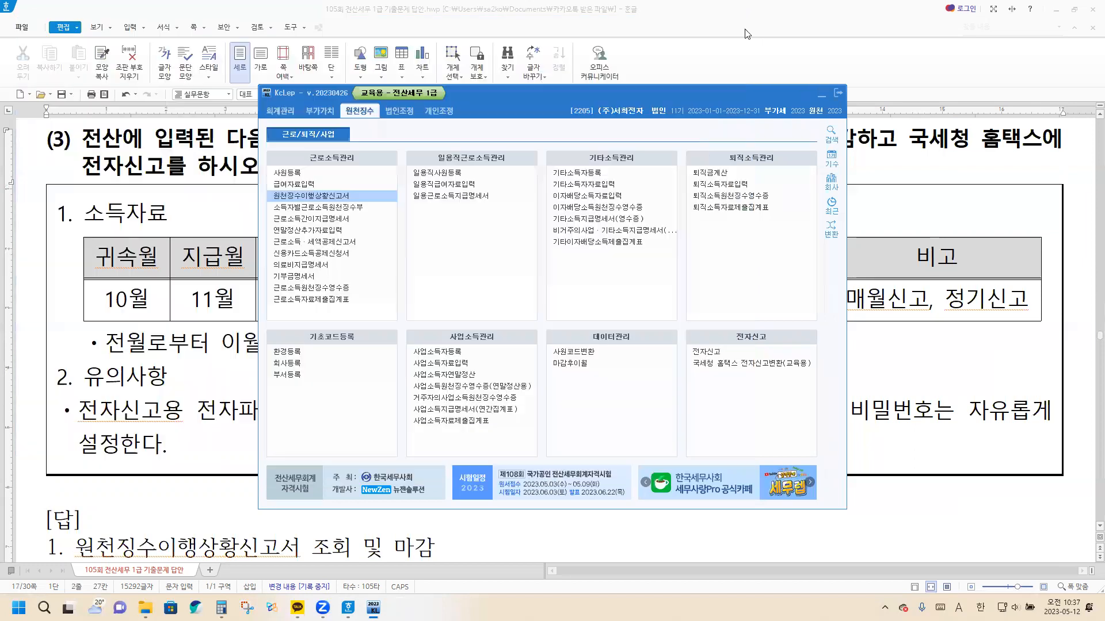
pyautogui.click(741, 26)
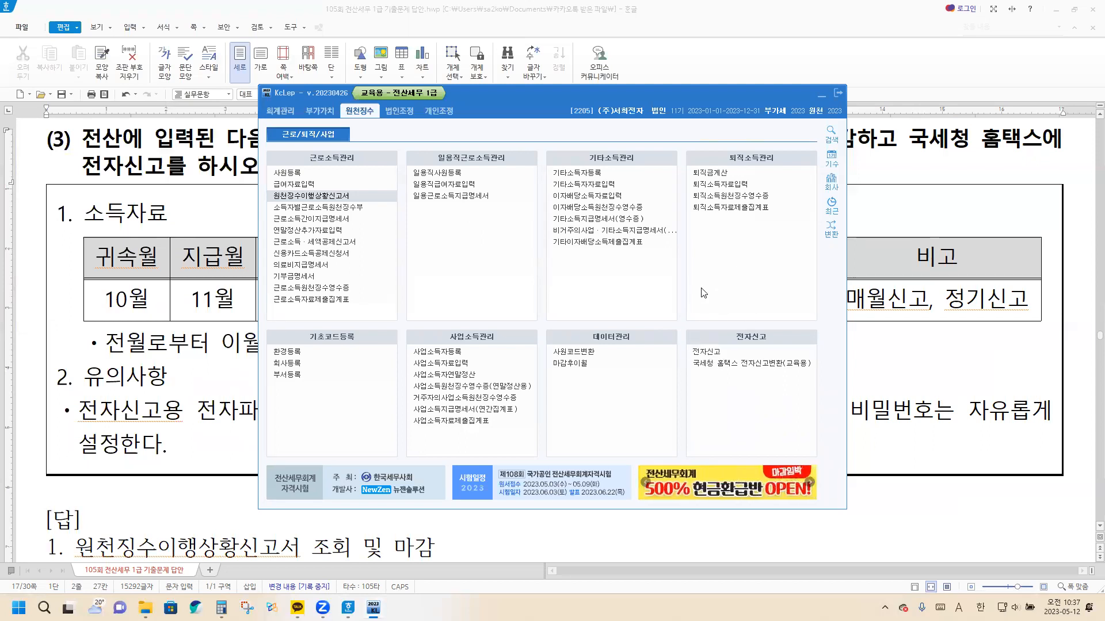
# Open 전자신고 and look up the finalized return with 신고인구분 2.납세자자진신고 and 지급기간 2023-11 to 2023-11
pyautogui.click(707, 352)
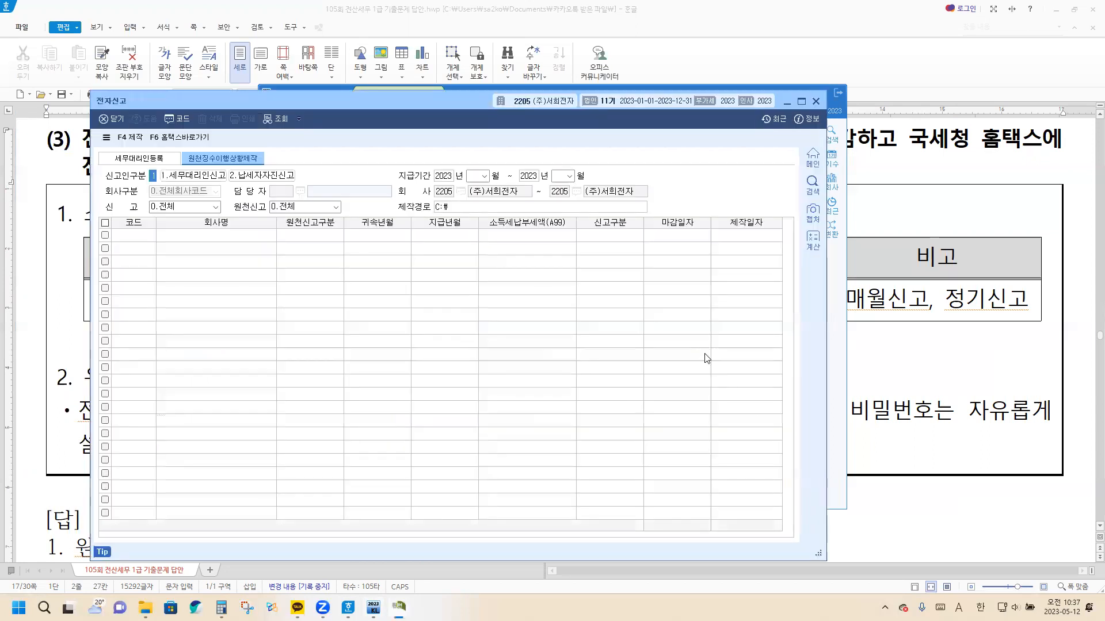
pyautogui.click(263, 177)
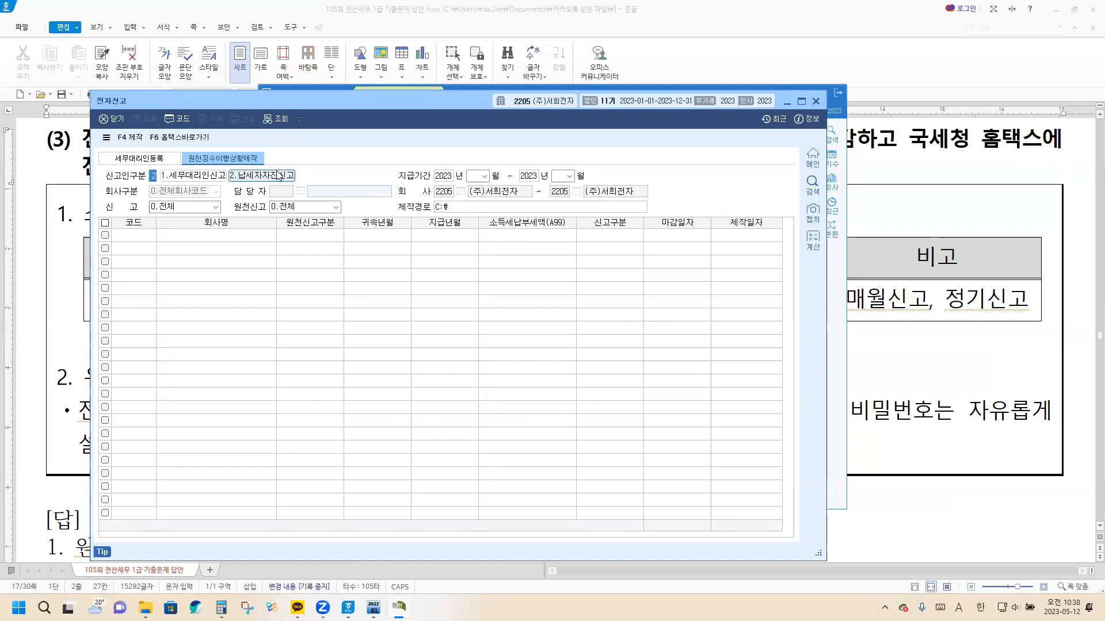
pyautogui.click(479, 177)
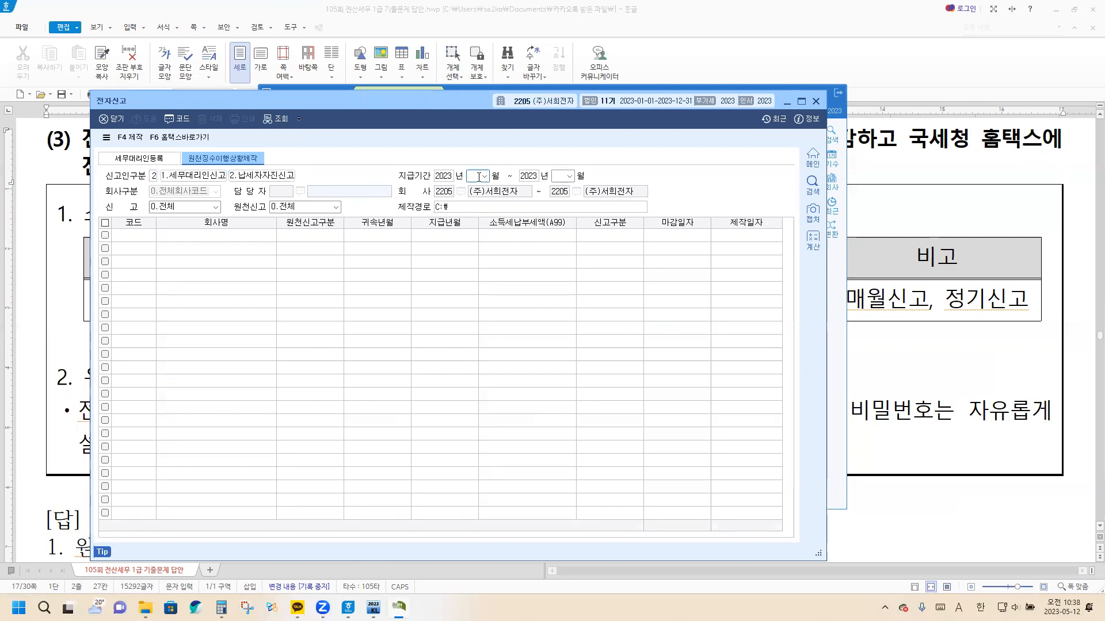
pyautogui.write('11')
pyautogui.press('Return')
pyautogui.write('11')
pyautogui.press('Return')
pyautogui.press('Return')
pyautogui.press('Return')
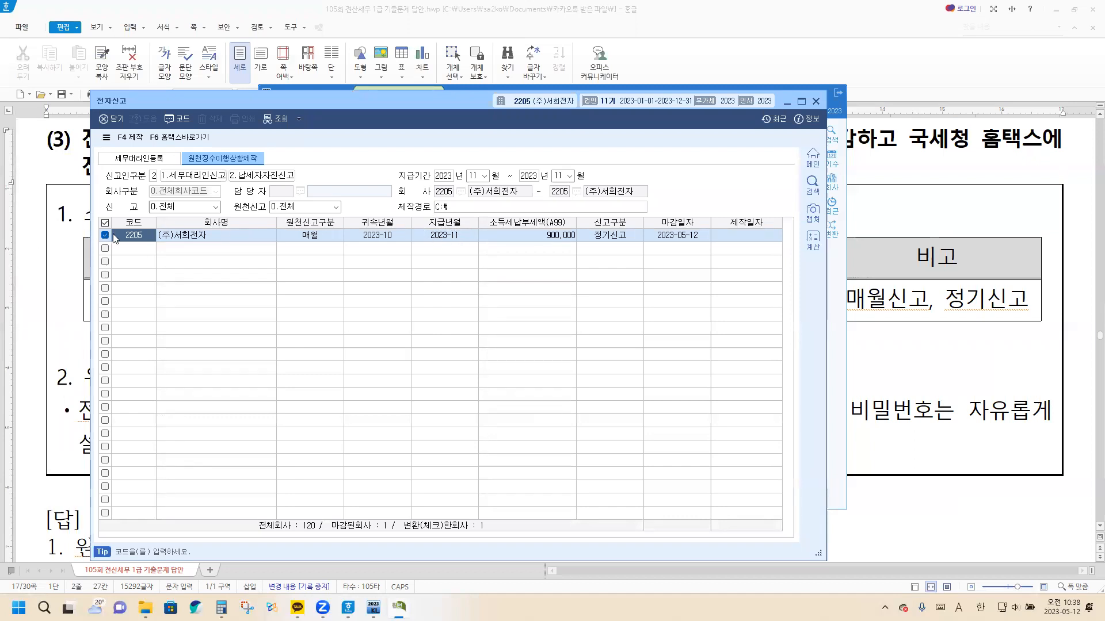
# Produce the electronic filing file for the listed return, entering and confirming the file password
pyautogui.click(133, 139)
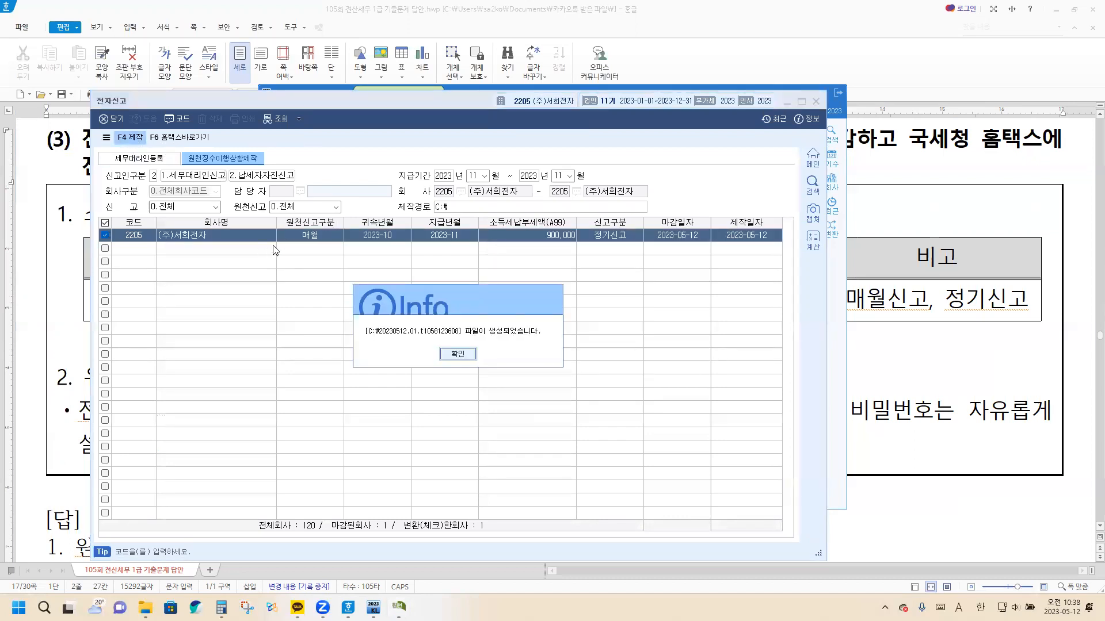
pyautogui.click(459, 355)
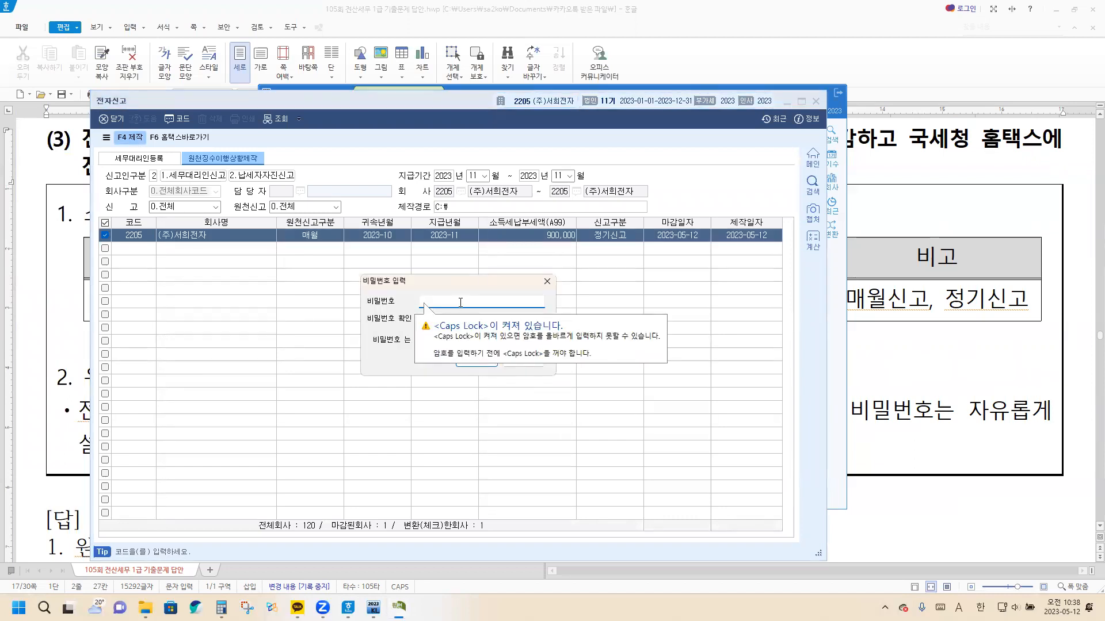
pyautogui.write('1')
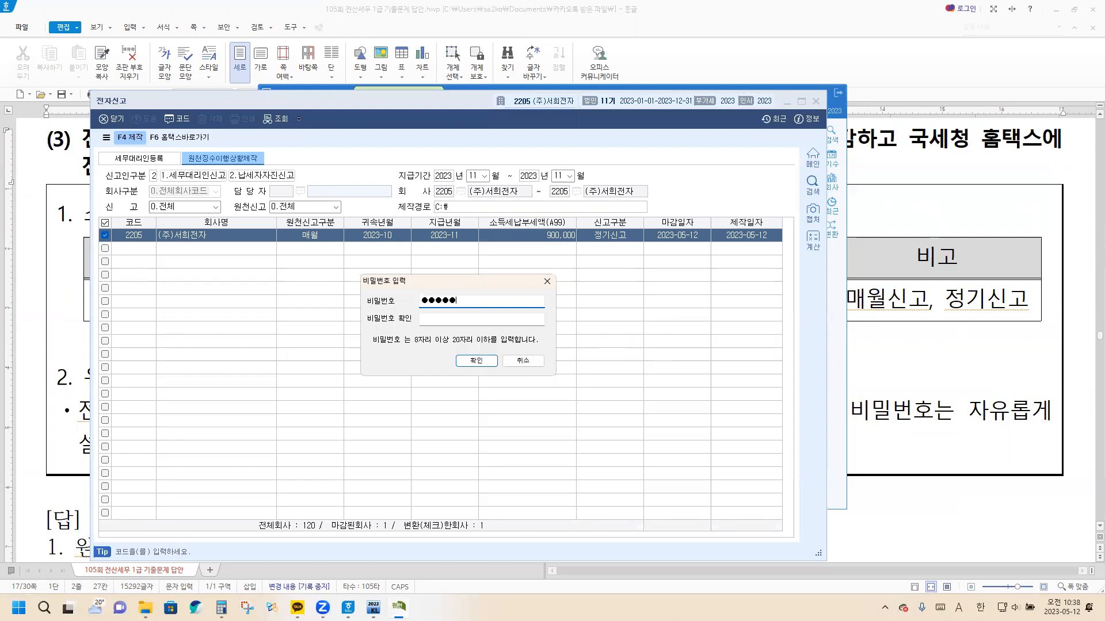
pyautogui.click(473, 319)
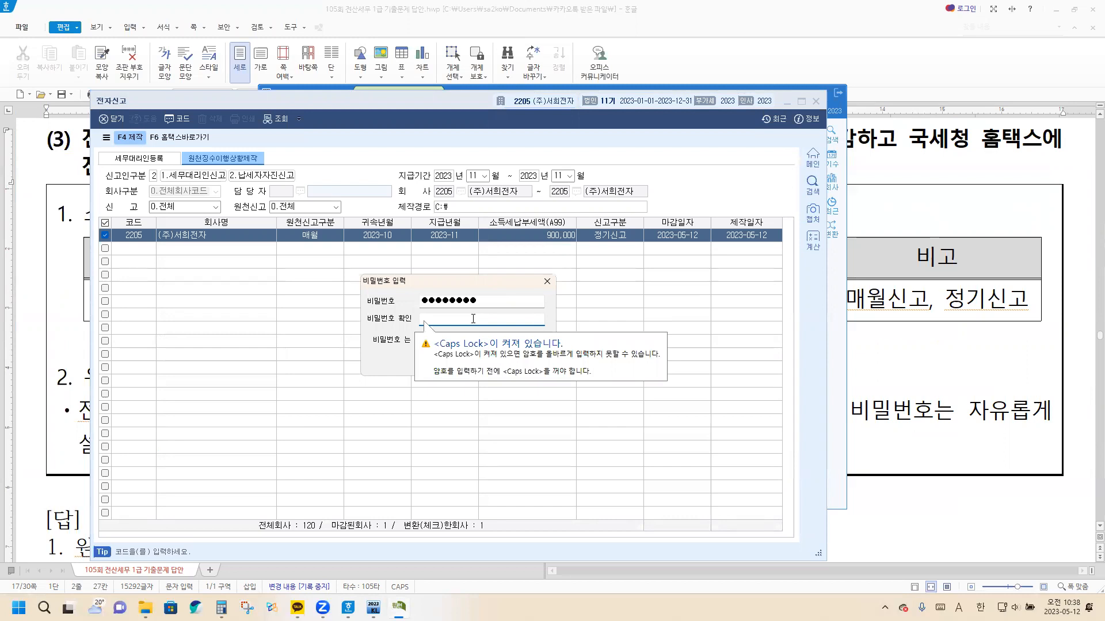
pyautogui.write('12')
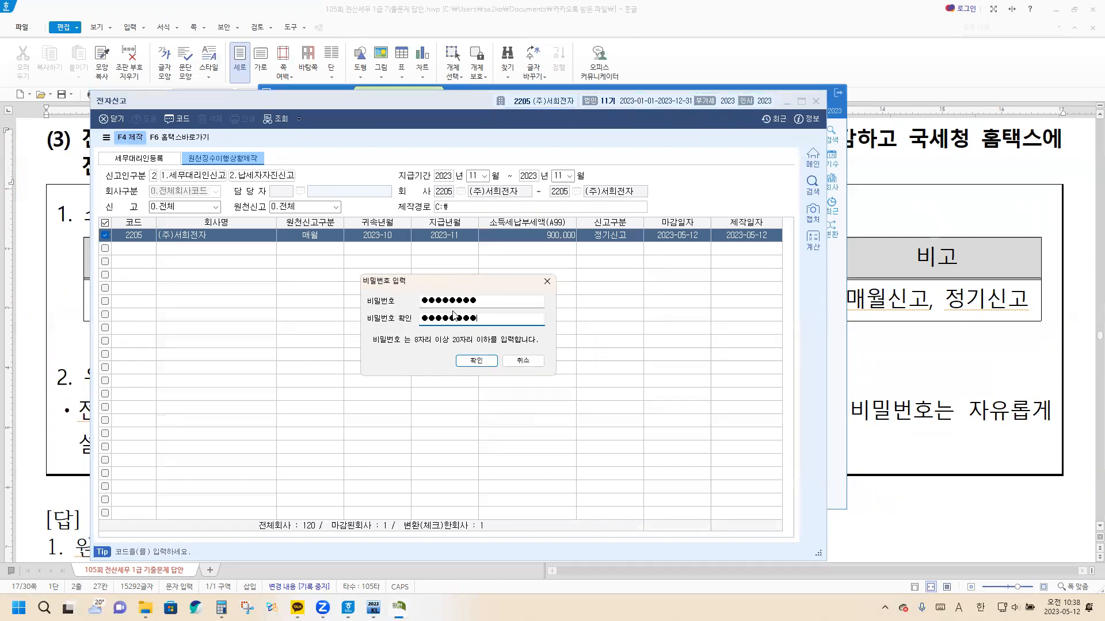
pyautogui.click(475, 367)
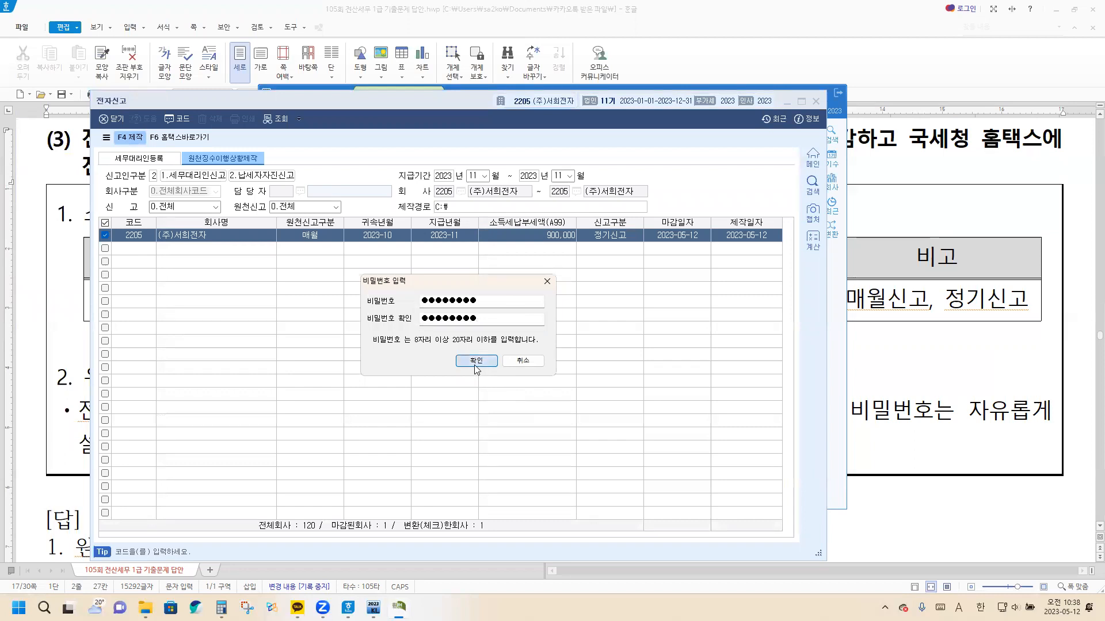
pyautogui.click(463, 357)
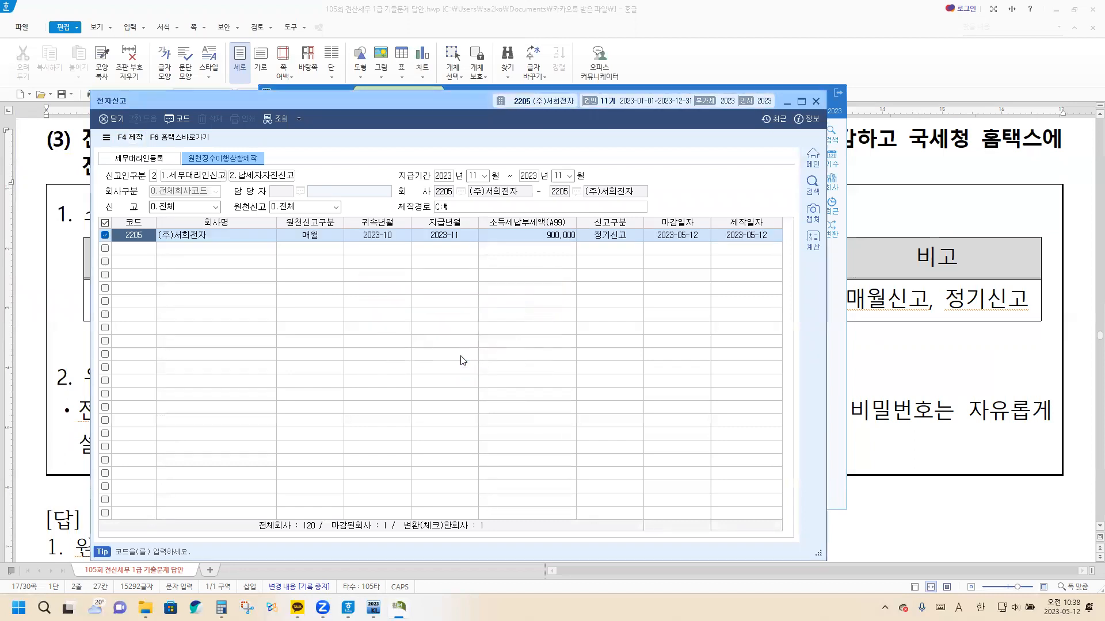
# Open 국세청 홈택스 전자신고변환, close the procedure guide and load the produced 20230512.01 file from drive C: for conversion
pyautogui.click(174, 137)
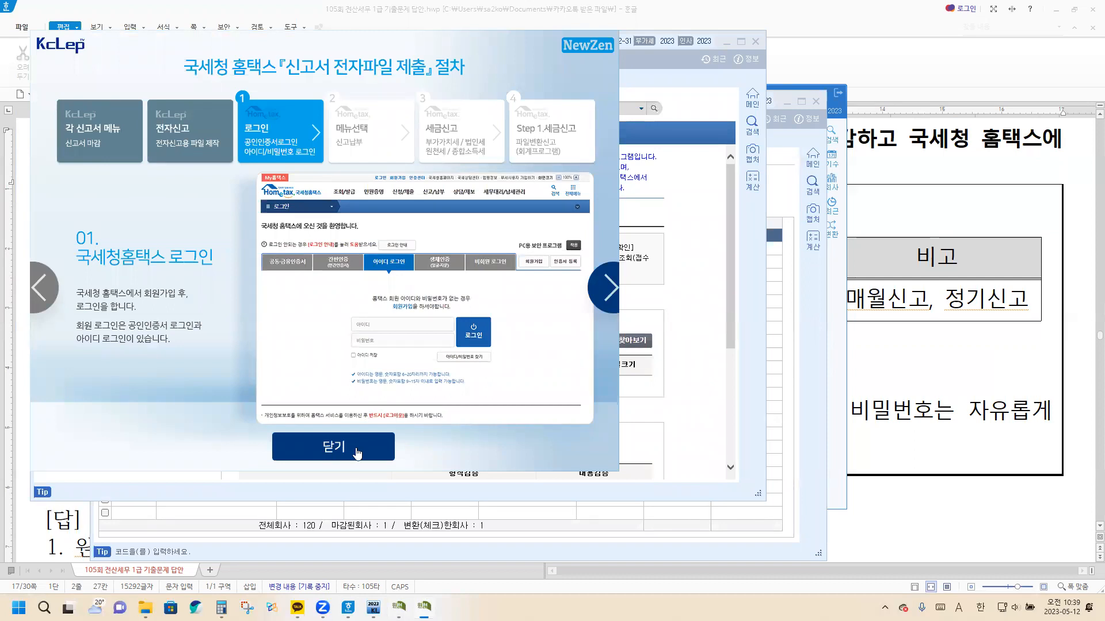
pyautogui.click(357, 454)
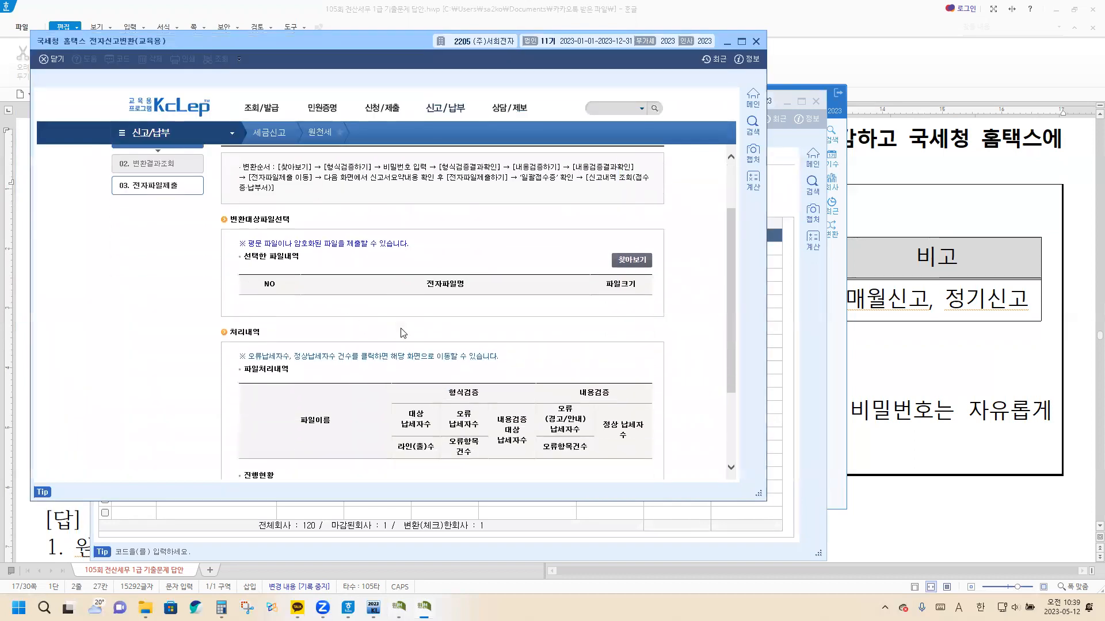
pyautogui.scroll(1, 403, 333)
pyautogui.scroll(-1, 377, 230)
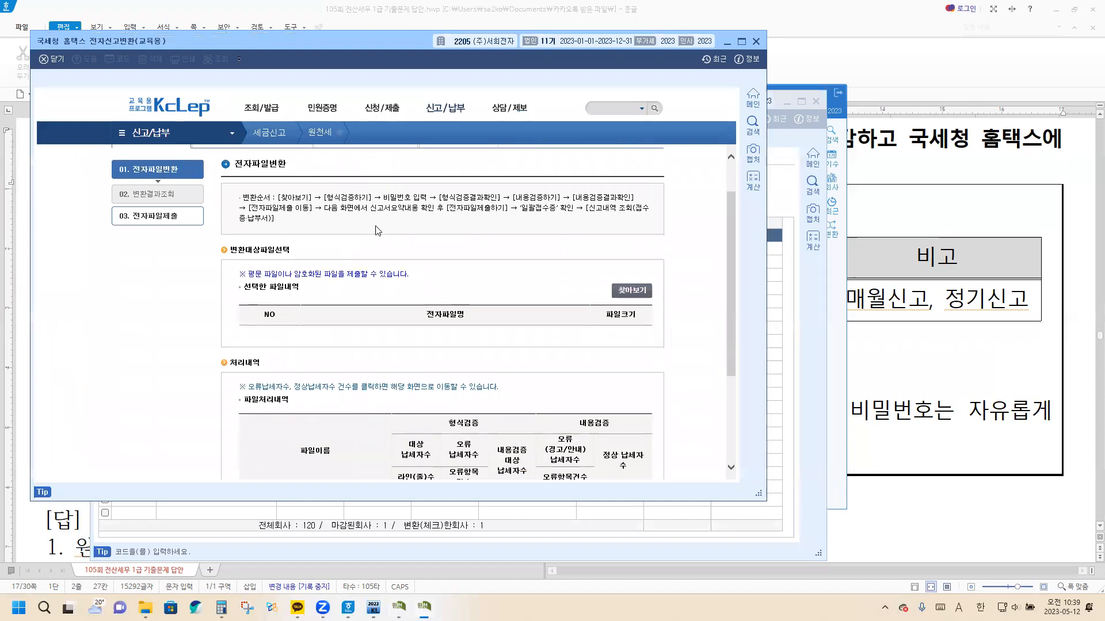
pyautogui.scroll(-1, 377, 231)
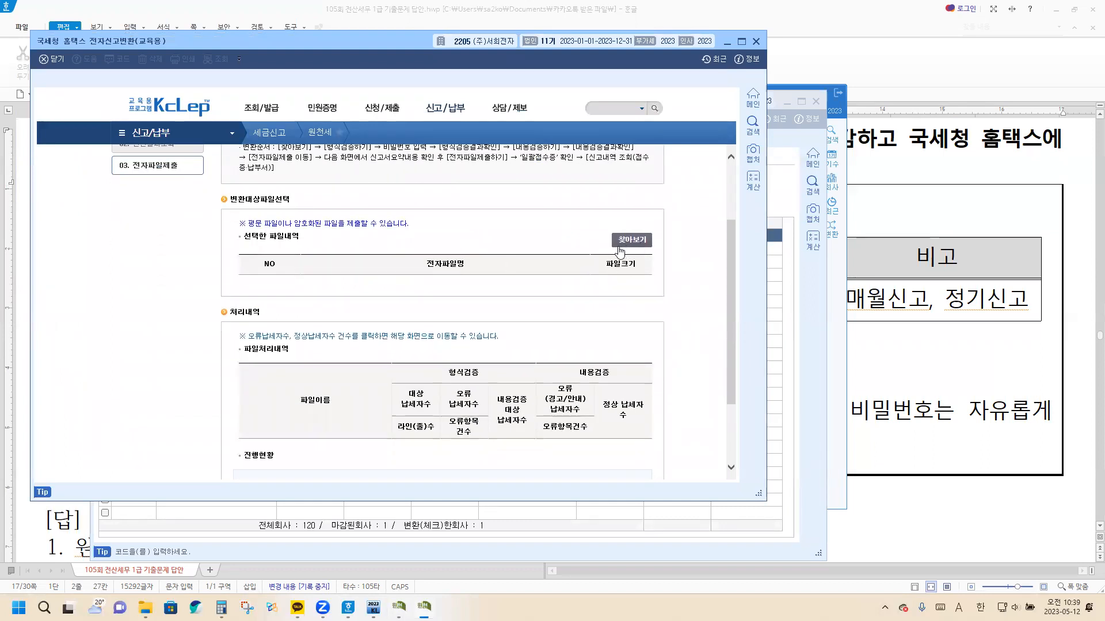
pyautogui.click(630, 245)
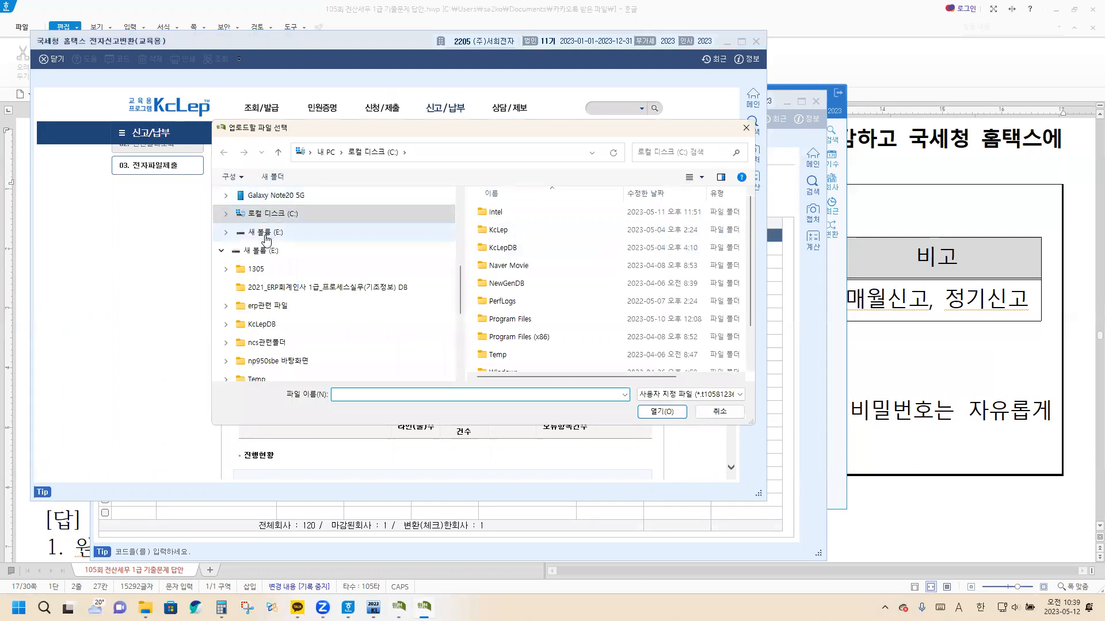
pyautogui.click(279, 220)
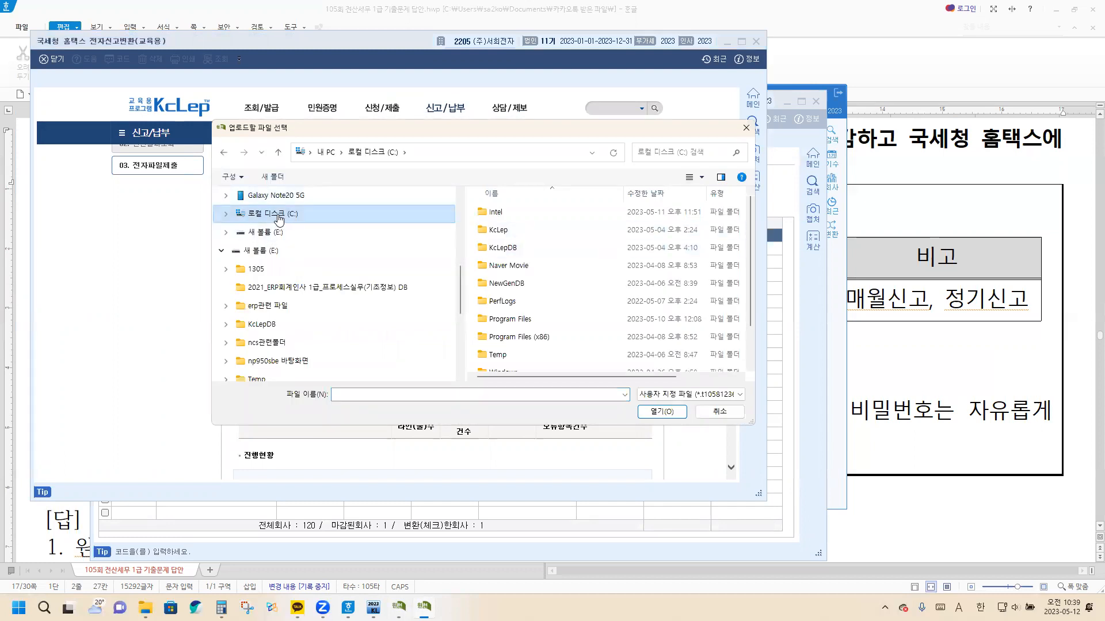
pyautogui.scroll(-2, 562, 234)
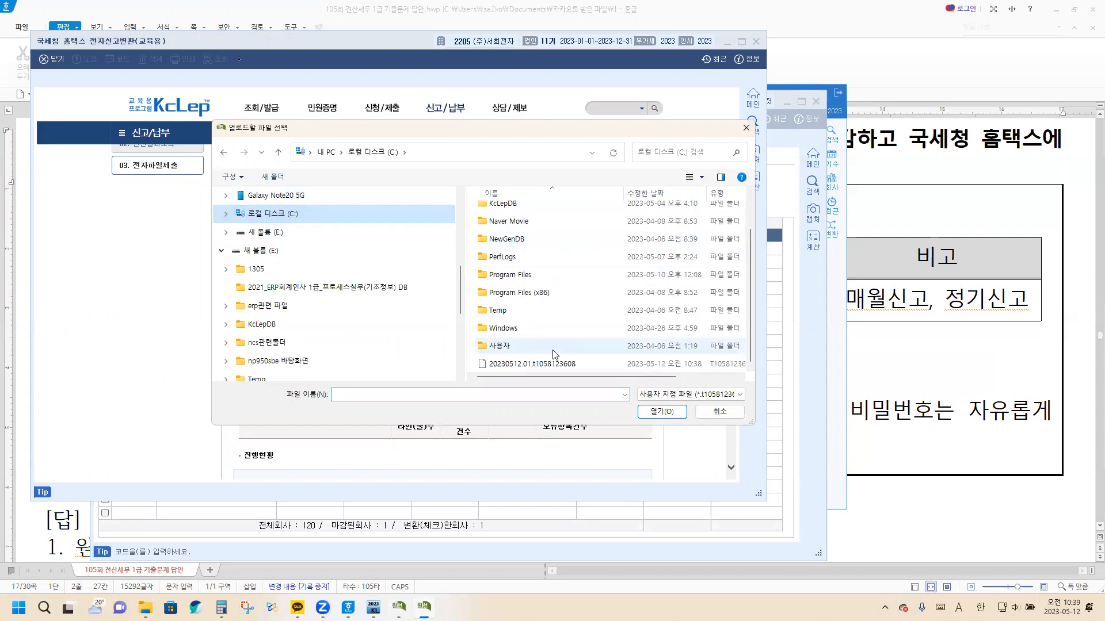
pyautogui.click(543, 365)
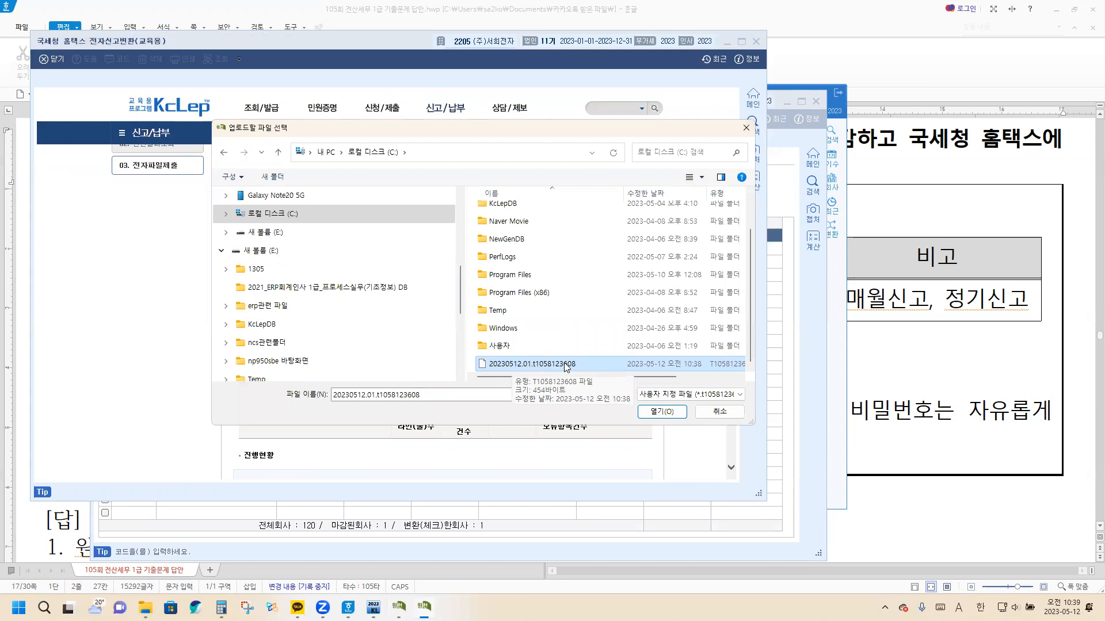
pyautogui.click(660, 412)
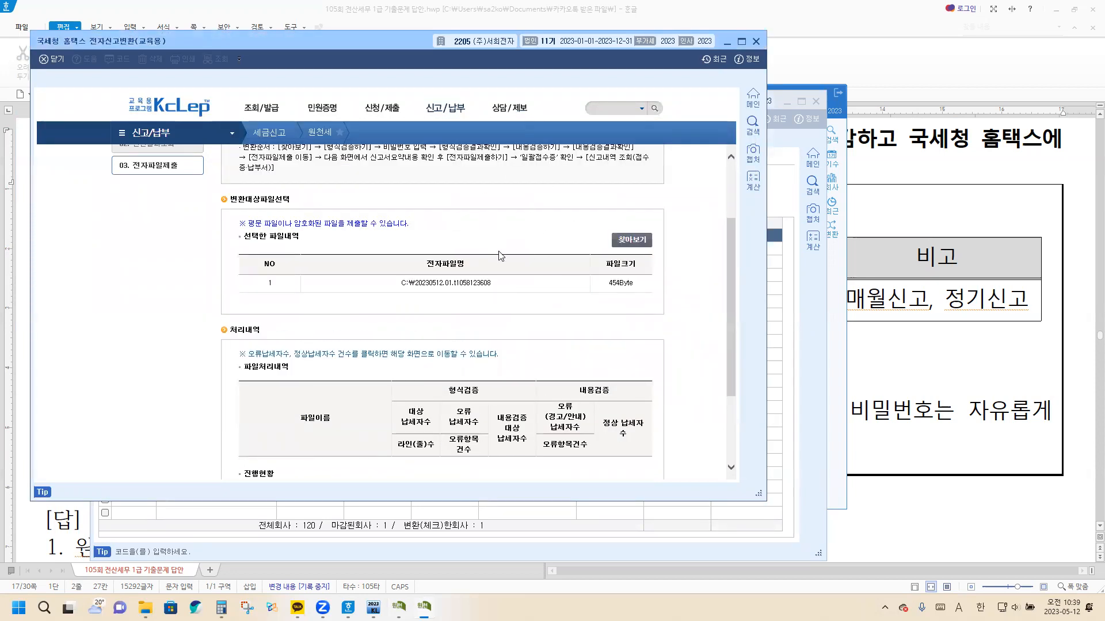
# Run 형식검증 with the file password and 내용검증 on the loaded file, checking the result of both validations
pyautogui.scroll(-2, 502, 262)
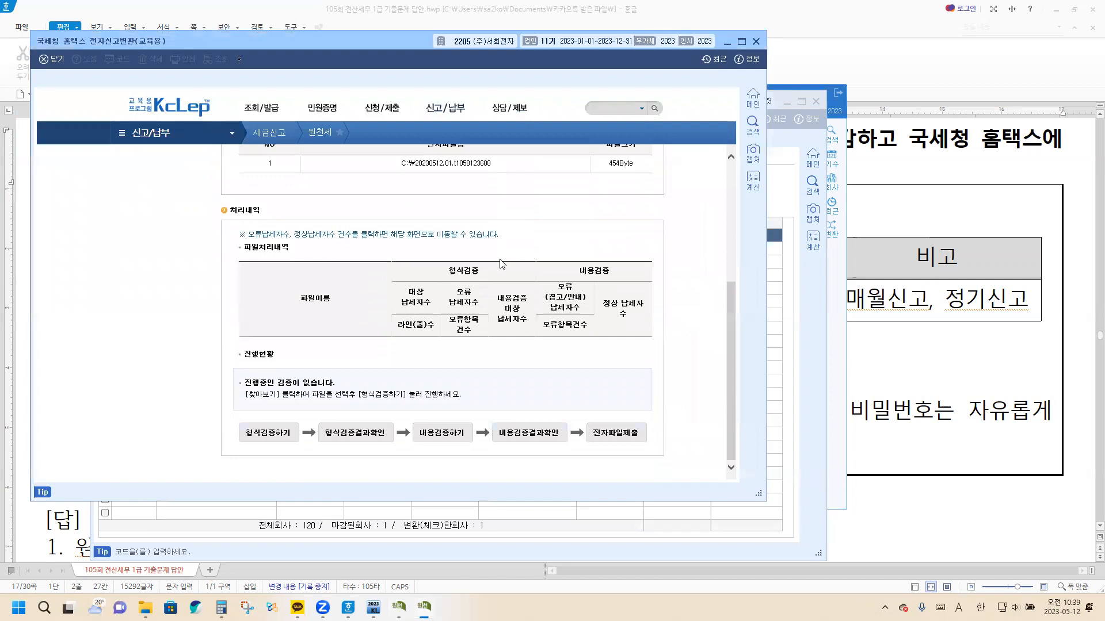
pyautogui.click(268, 435)
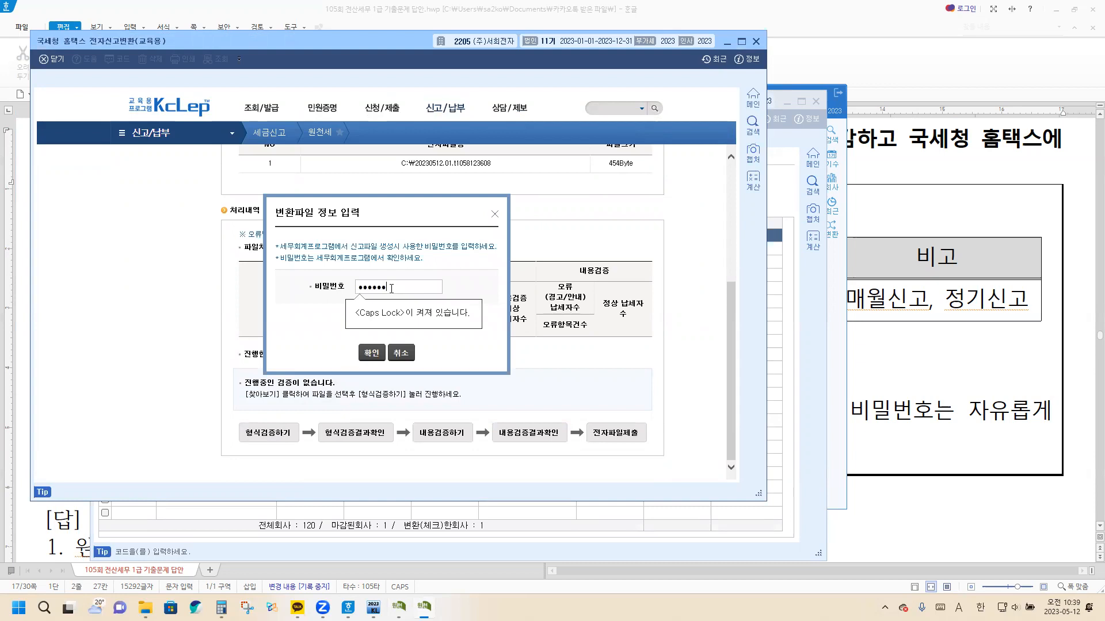
pyautogui.click(373, 352)
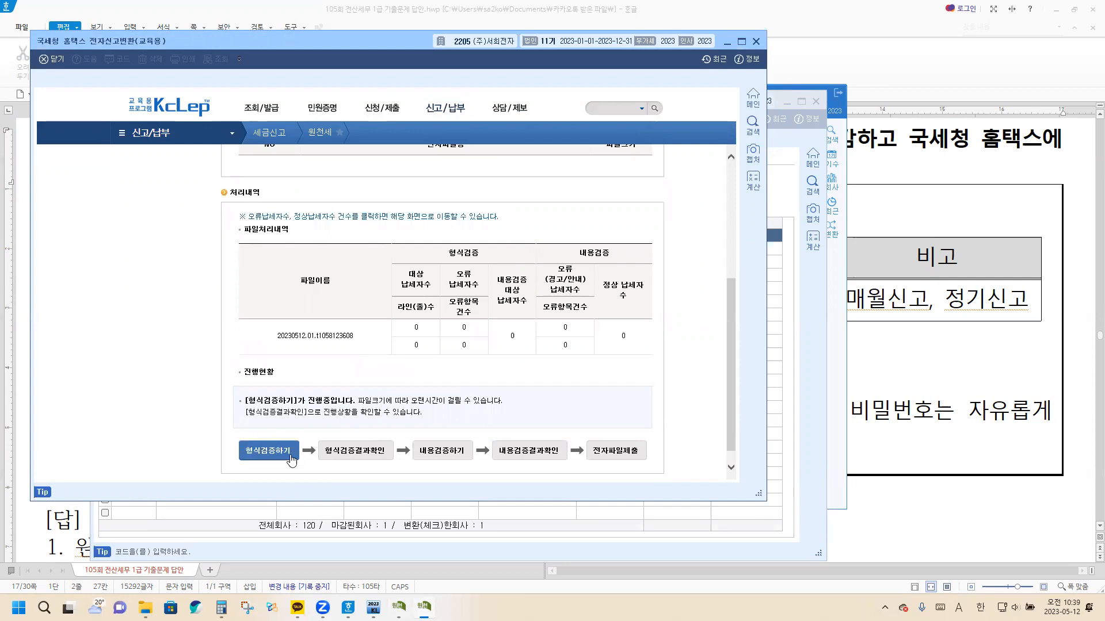
pyautogui.click(359, 456)
pyautogui.click(442, 453)
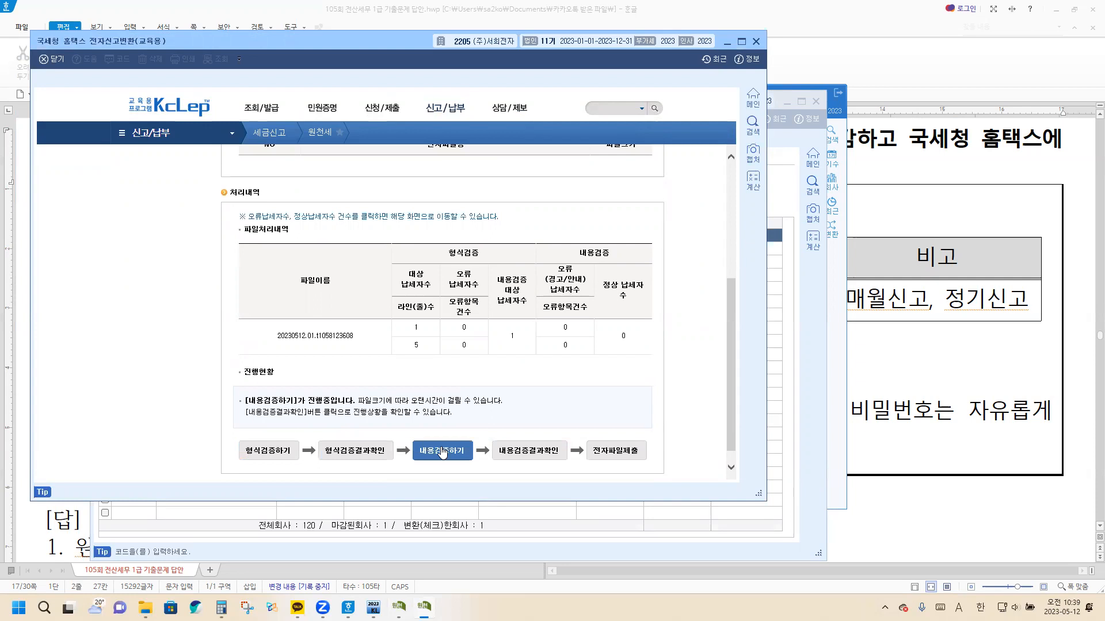
pyautogui.click(539, 458)
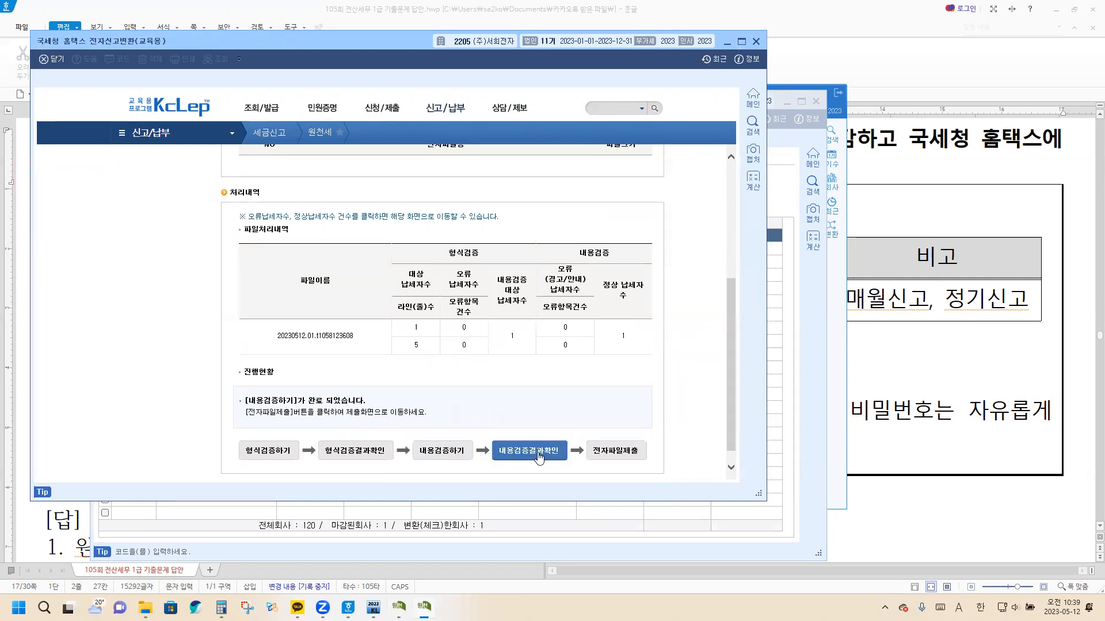
# Submit the validated withholding tax return file through 전자파일제출 and close the 접수증
pyautogui.click(623, 455)
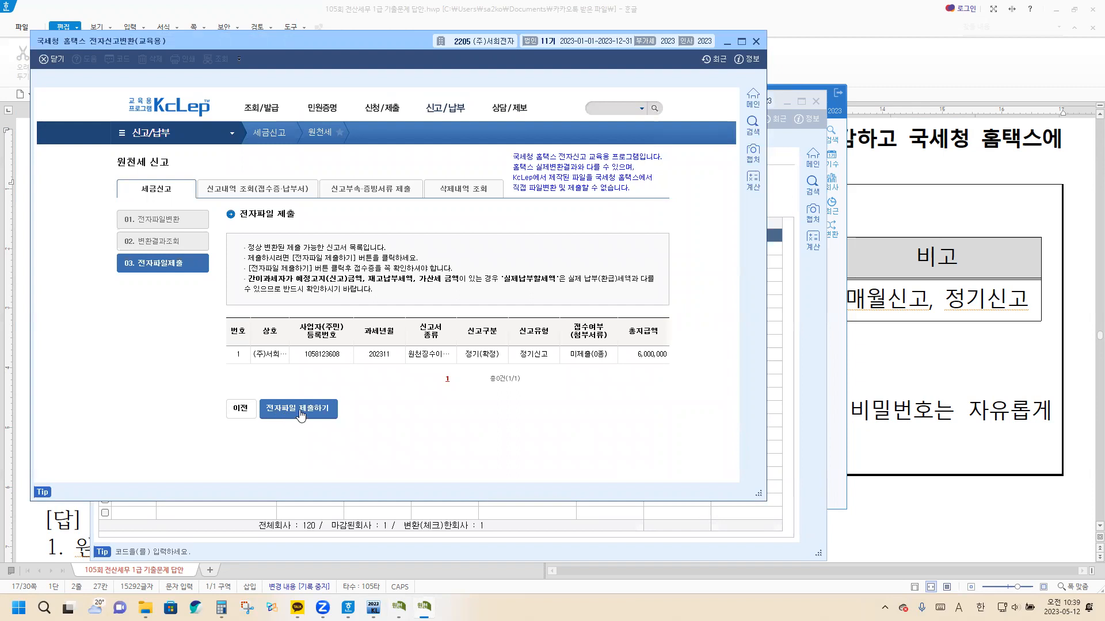
pyautogui.click(300, 413)
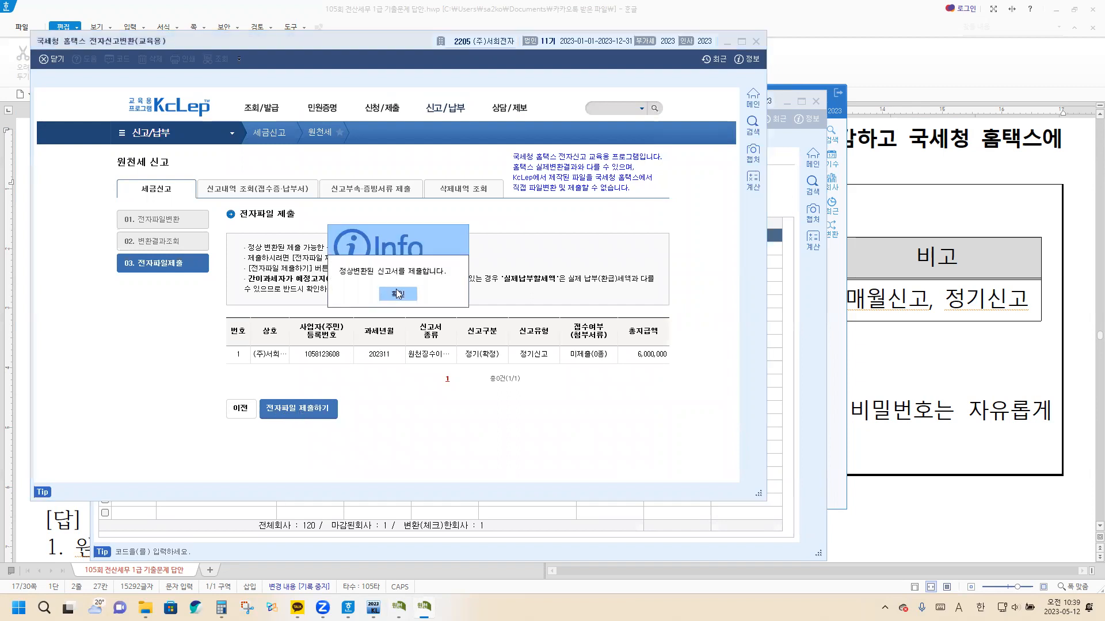
pyautogui.click(401, 299)
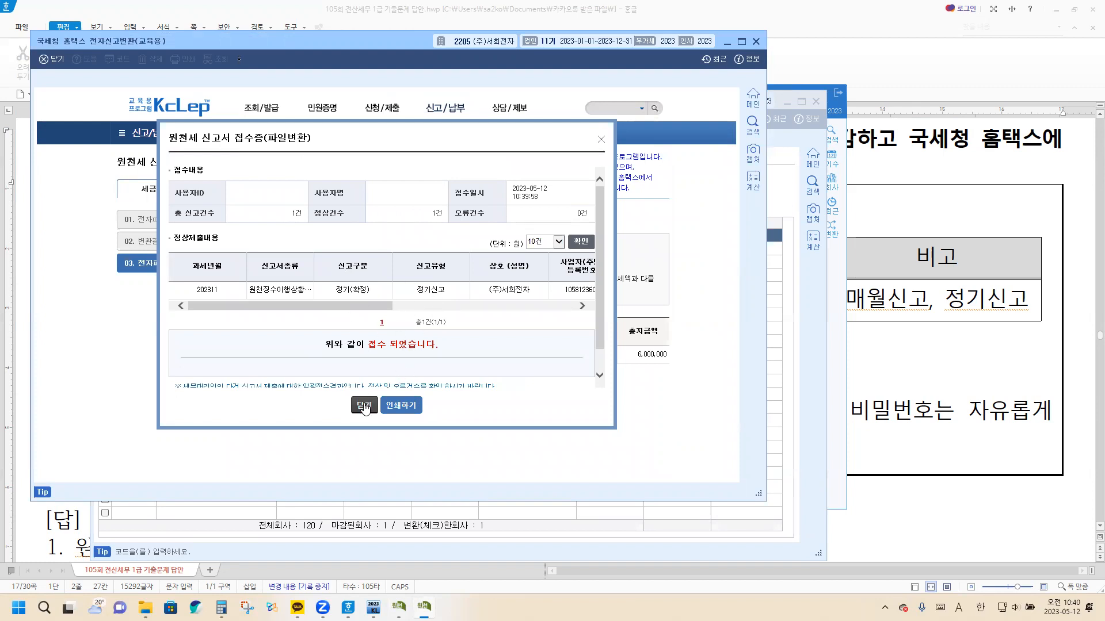
pyautogui.click(364, 406)
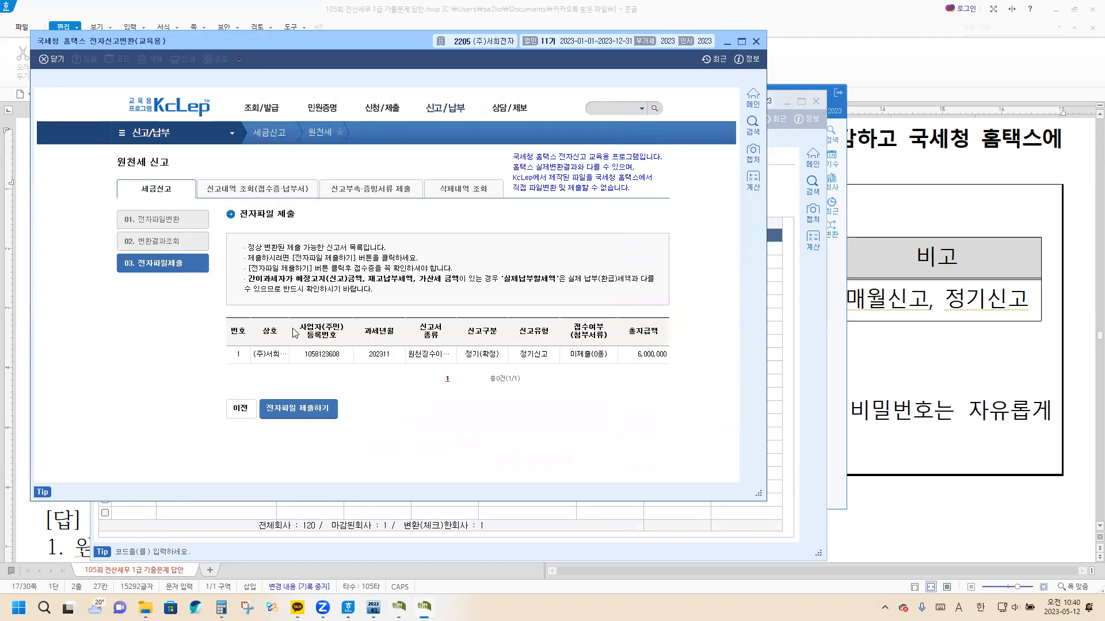